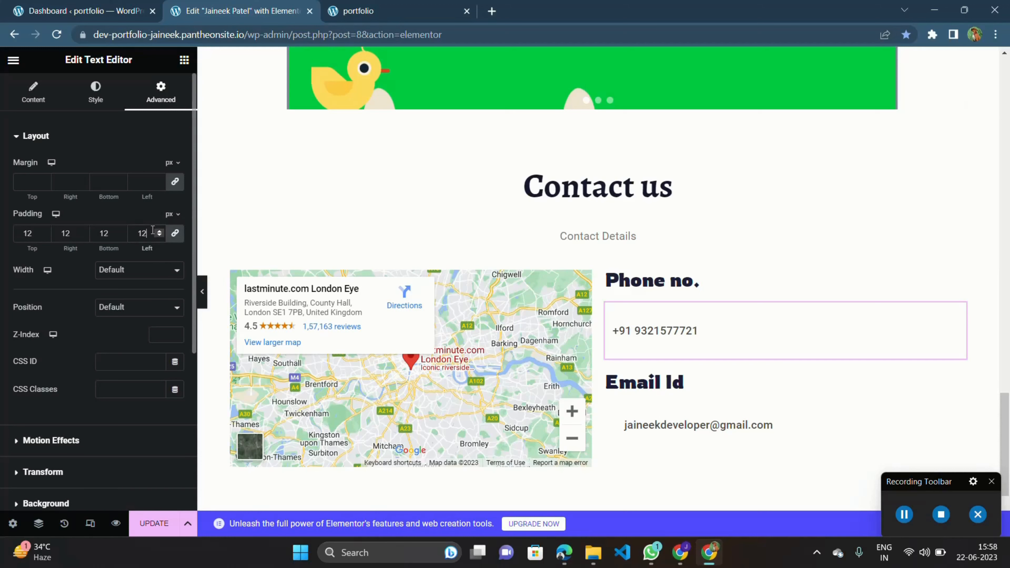
Set the phone number text's padding to 0 on top, right and bottom and 30 px on the left.
key("BackSpace")
key("BackSpace")
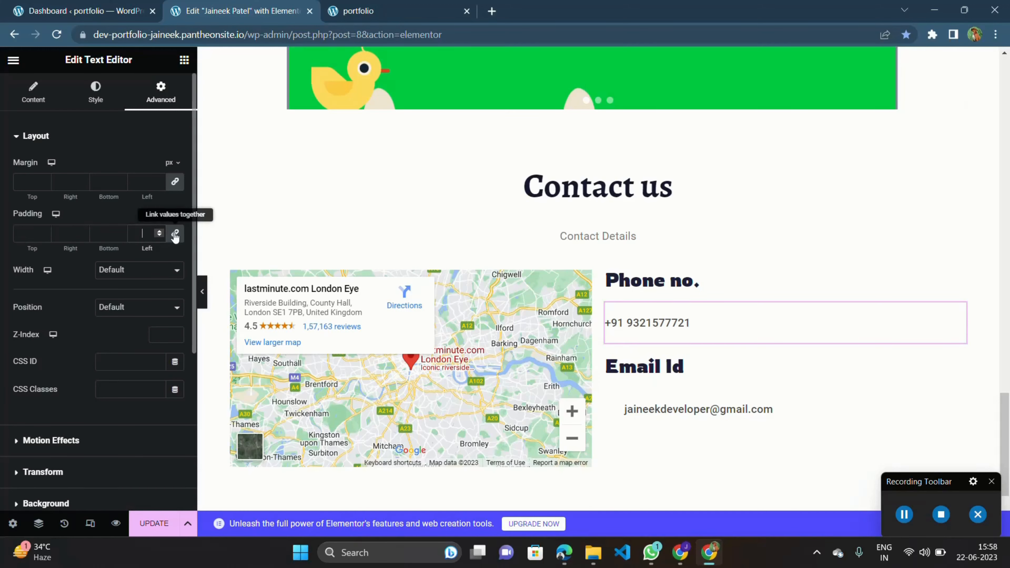
type("0")
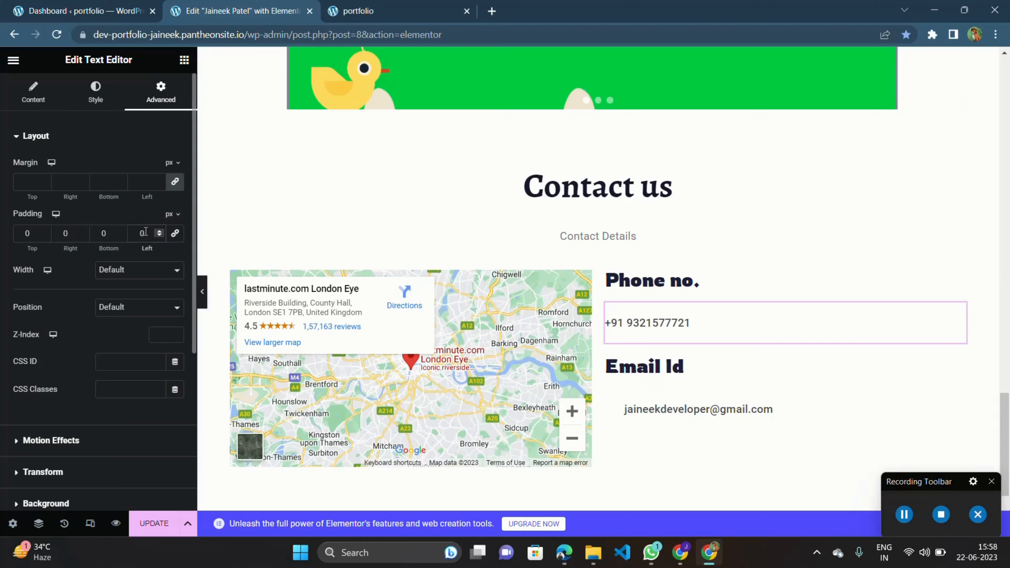
type("30")
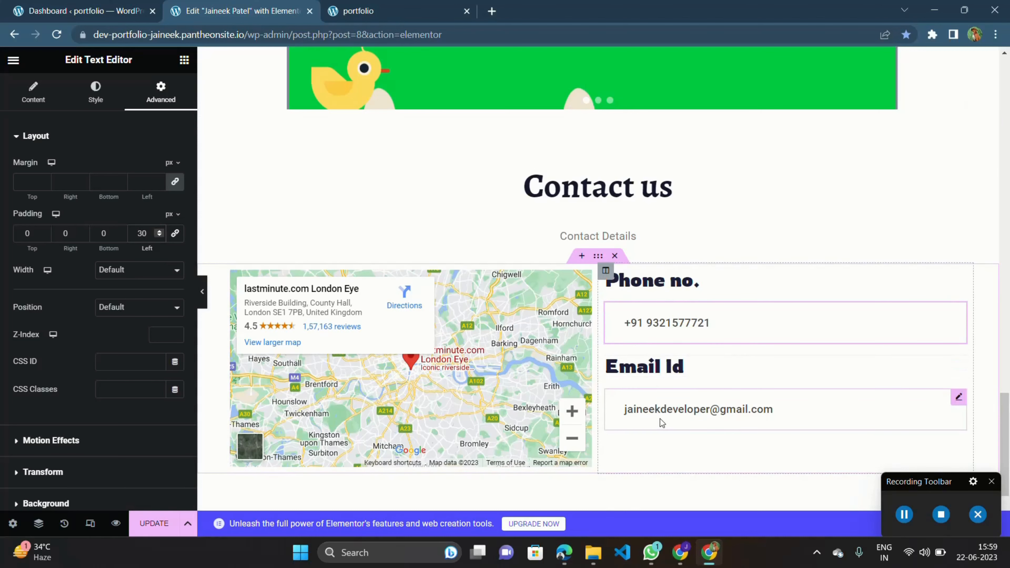
Duplicate the Email Id heading and move the copy below the e-mail address text.
scroll(661, 422, "down", 2)
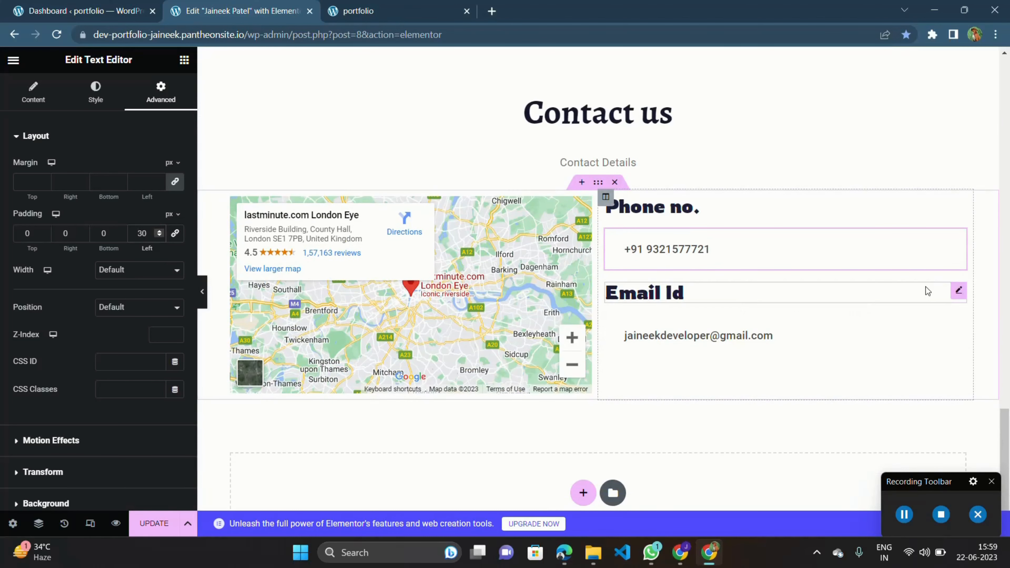
left_click(957, 293)
right_click(954, 293)
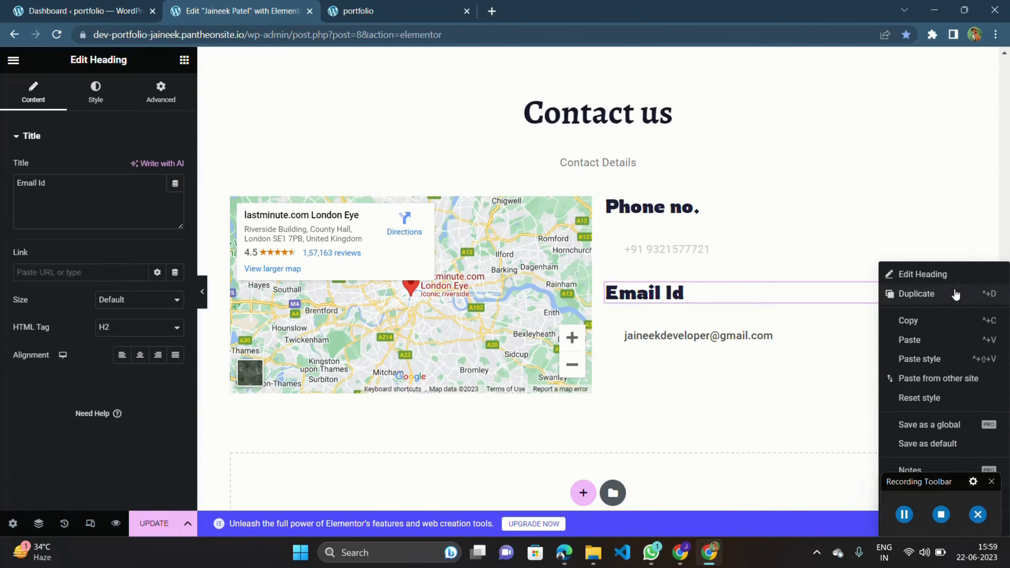
left_click_drag(953, 293, 940, 348)
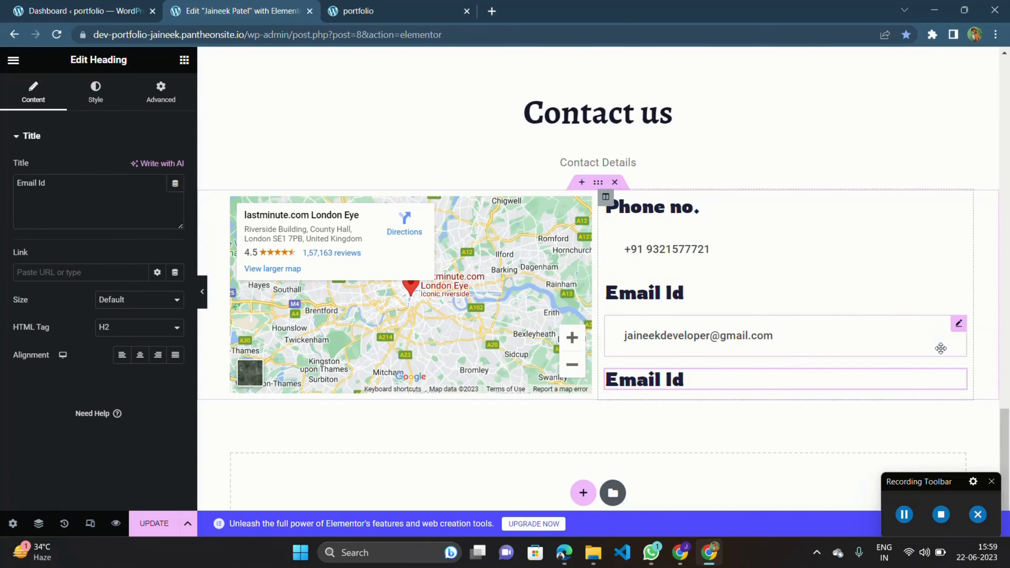
Retitle the copied heading as Location.
triple_click(695, 375)
type("L")
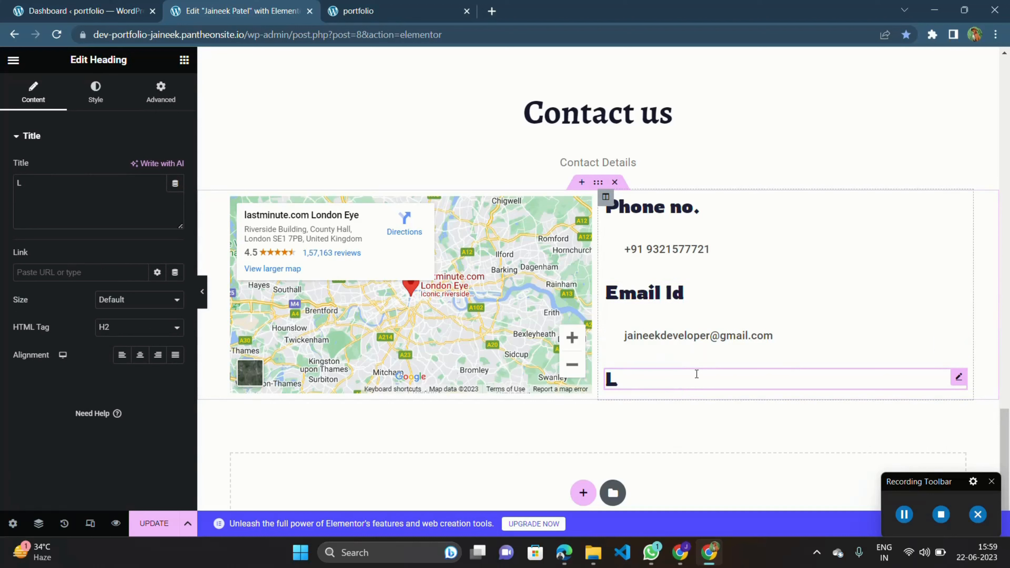
type("ocation")
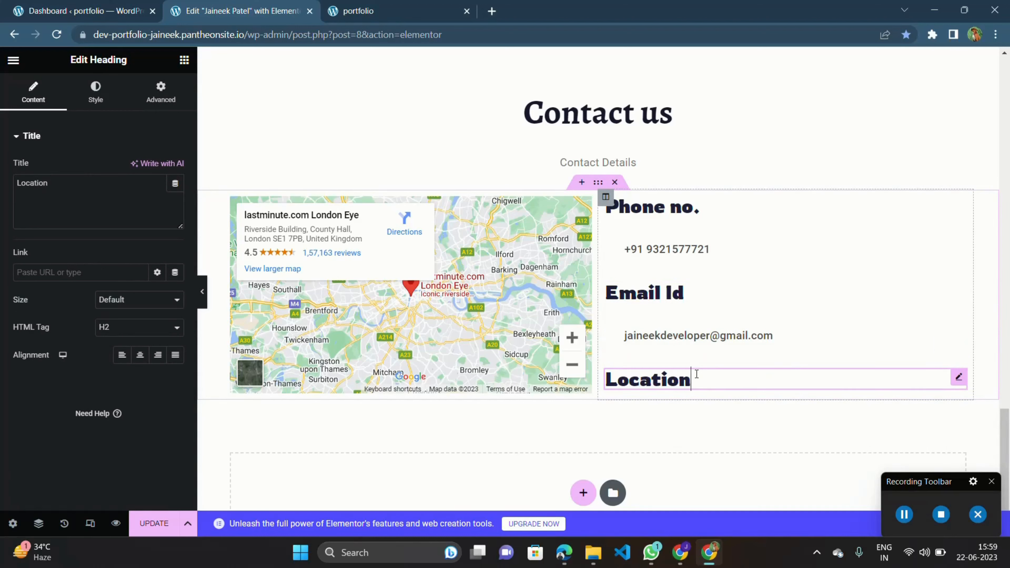
Duplicate the e-mail address text and move the copy below the Location heading.
right_click(953, 328)
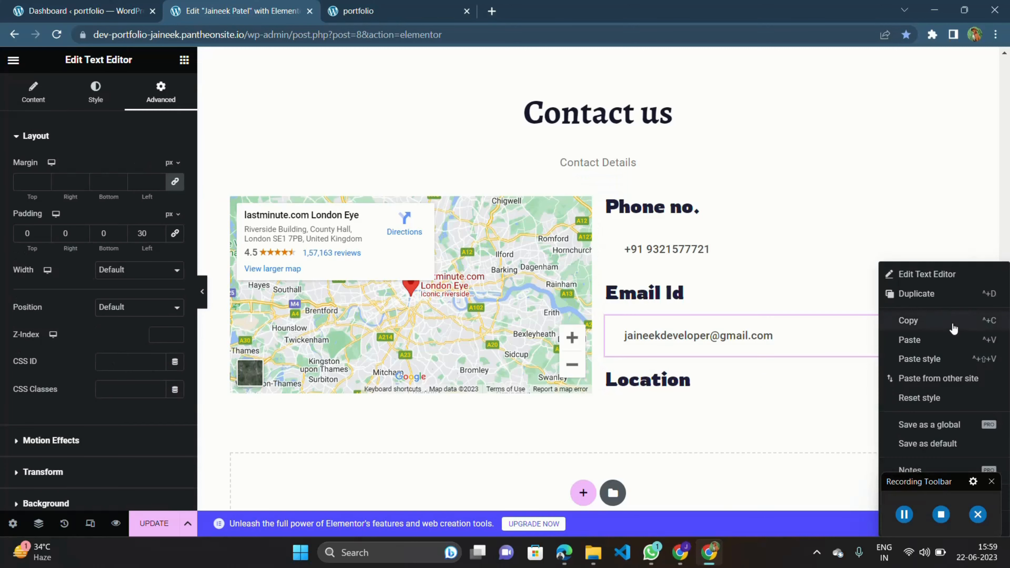
left_click(943, 296)
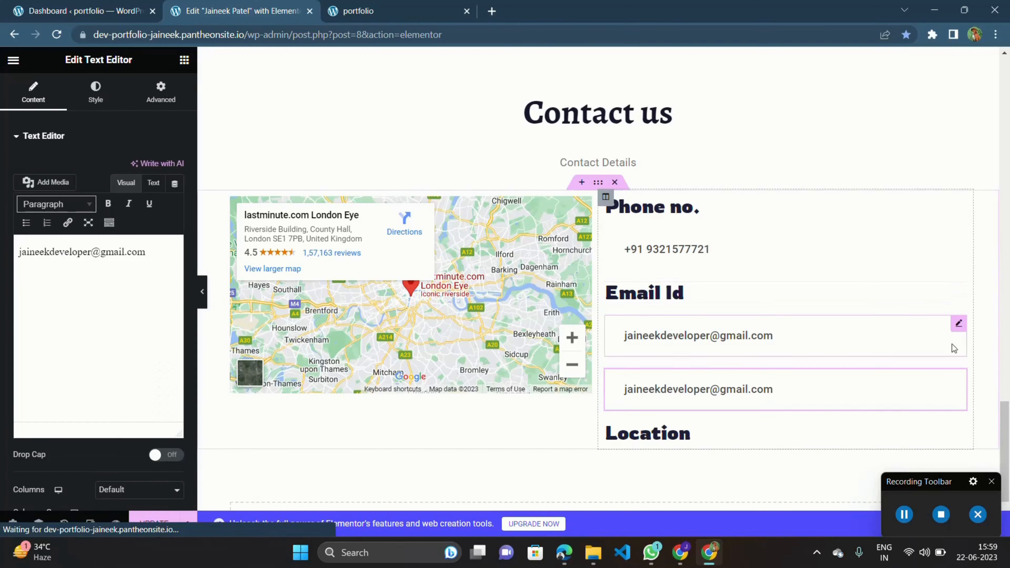
left_click_drag(958, 376, 927, 406)
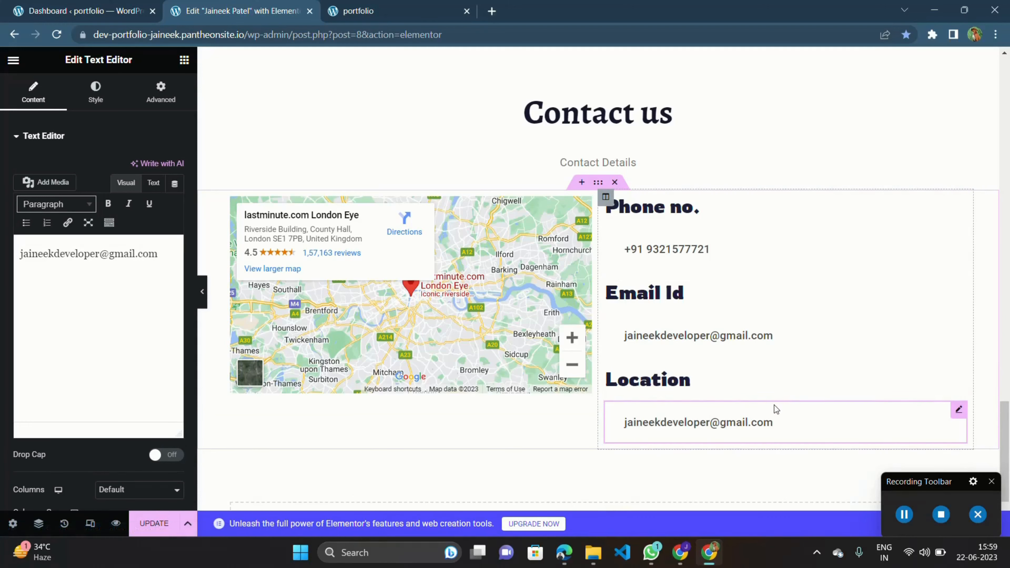
Replace the copied text with Mumbai, India.
triple_click(772, 422)
type("Mum")
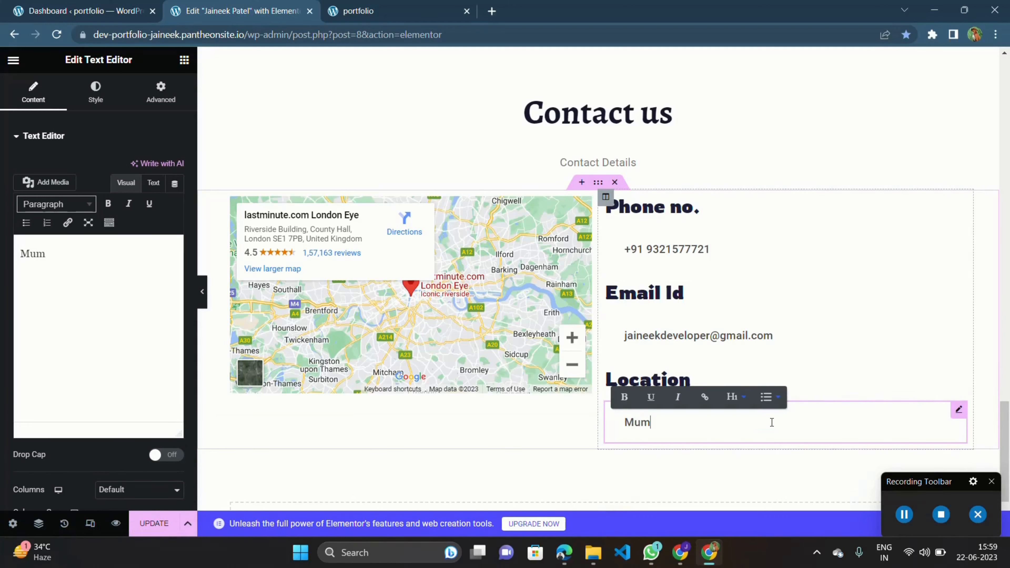
type("bai, India")
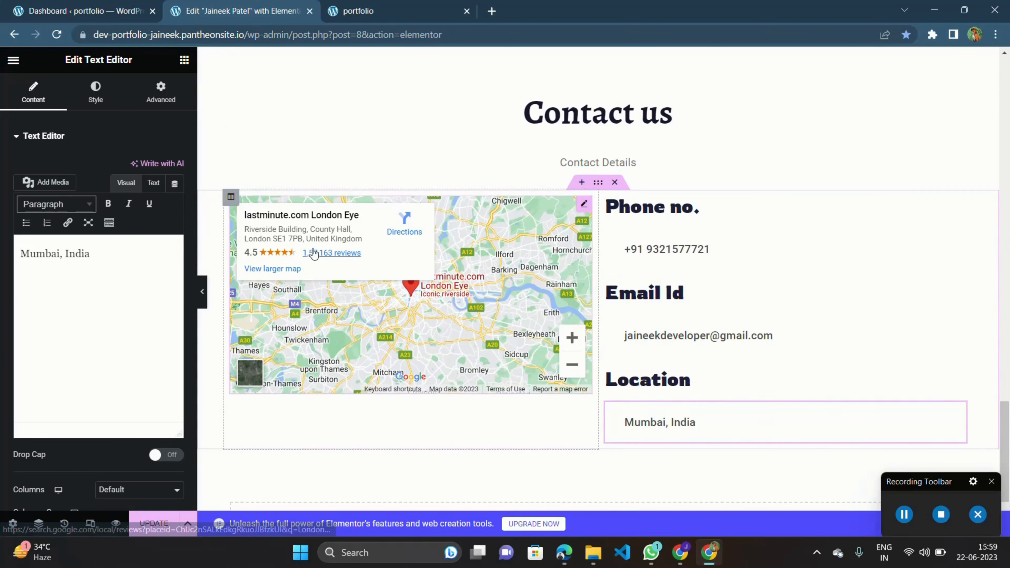
Set the map column's vertical alignment to Middle.
left_click(230, 198)
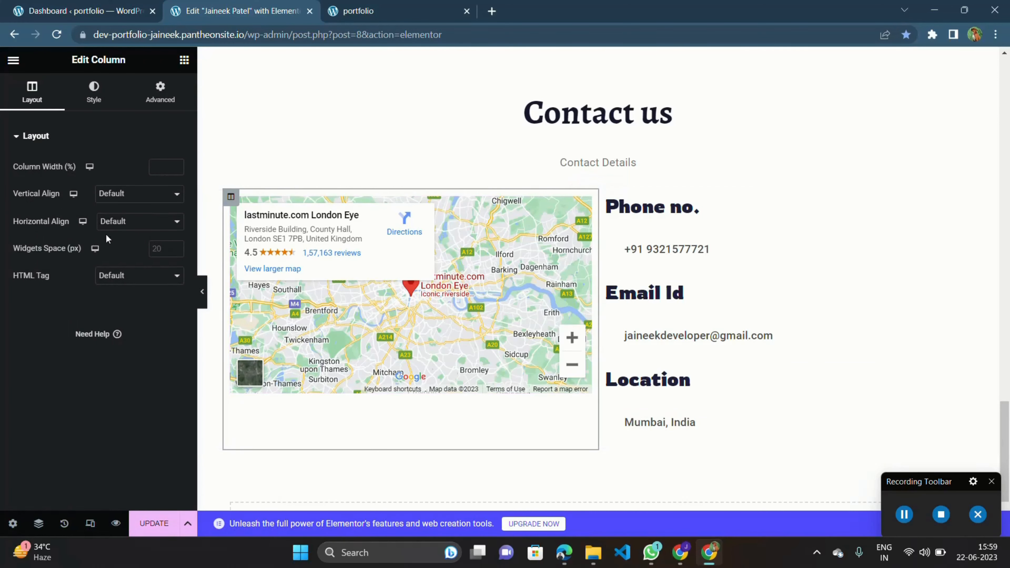
left_click(111, 202)
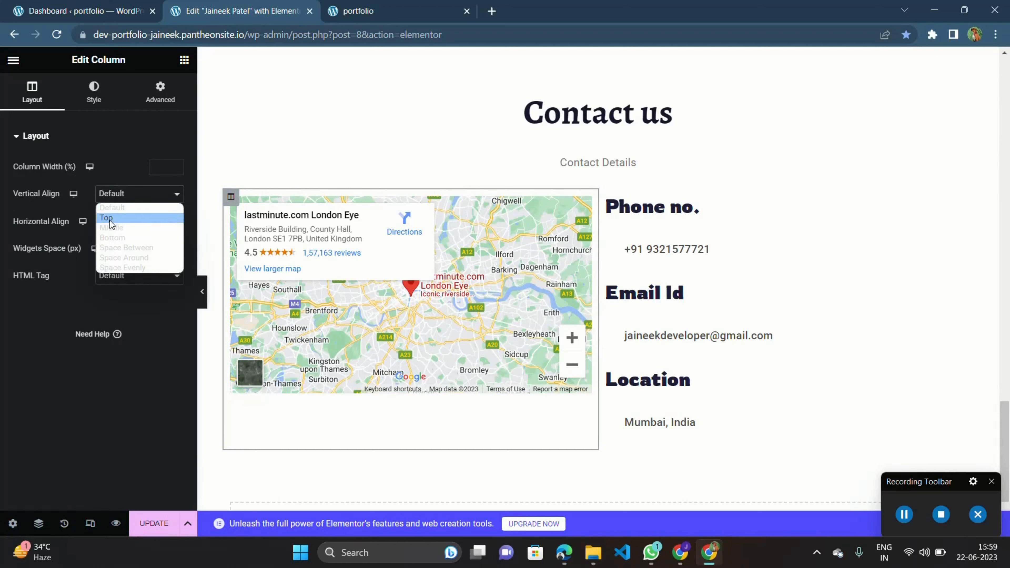
left_click(115, 229)
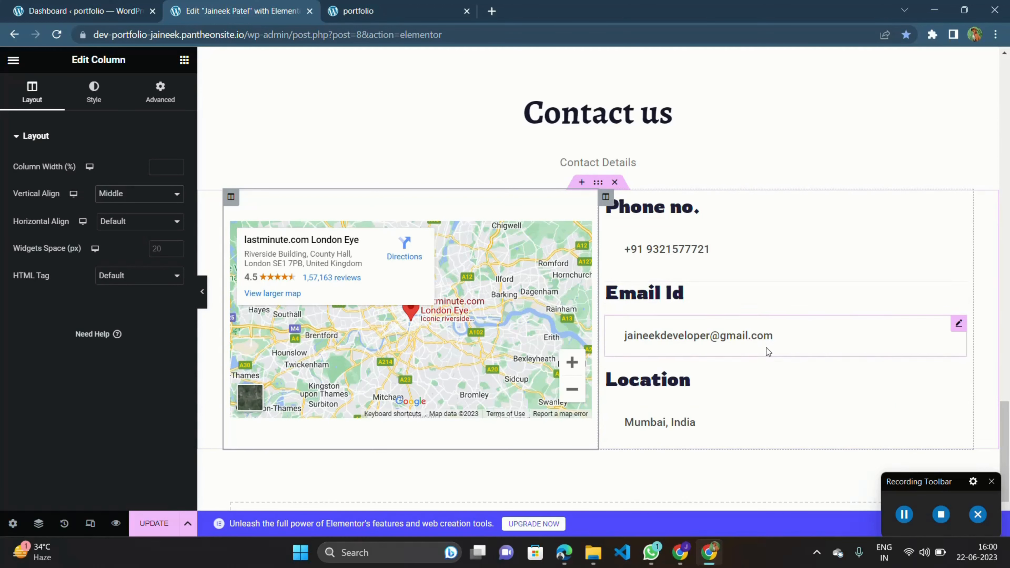
Add a new section with a three-column structure below the contact details.
scroll(671, 387, "down", 3)
scroll(670, 387, "up", 4)
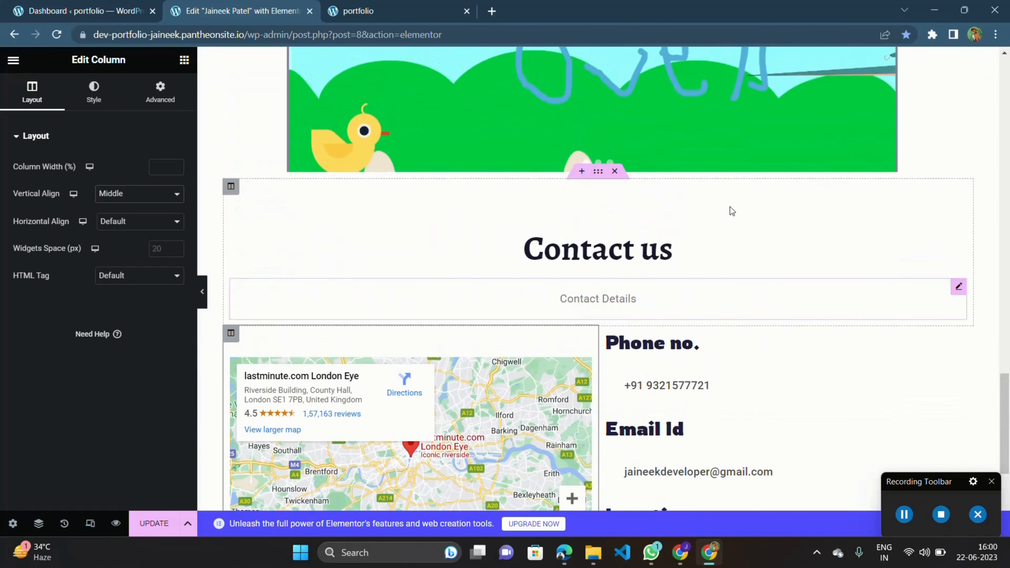
scroll(651, 364, "down", 4)
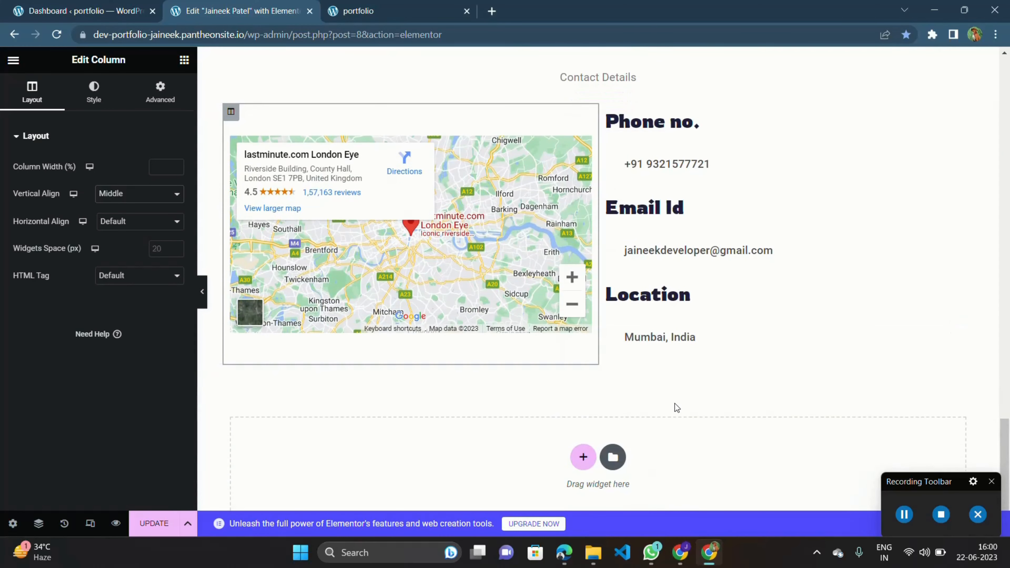
scroll(674, 403, "down", 1)
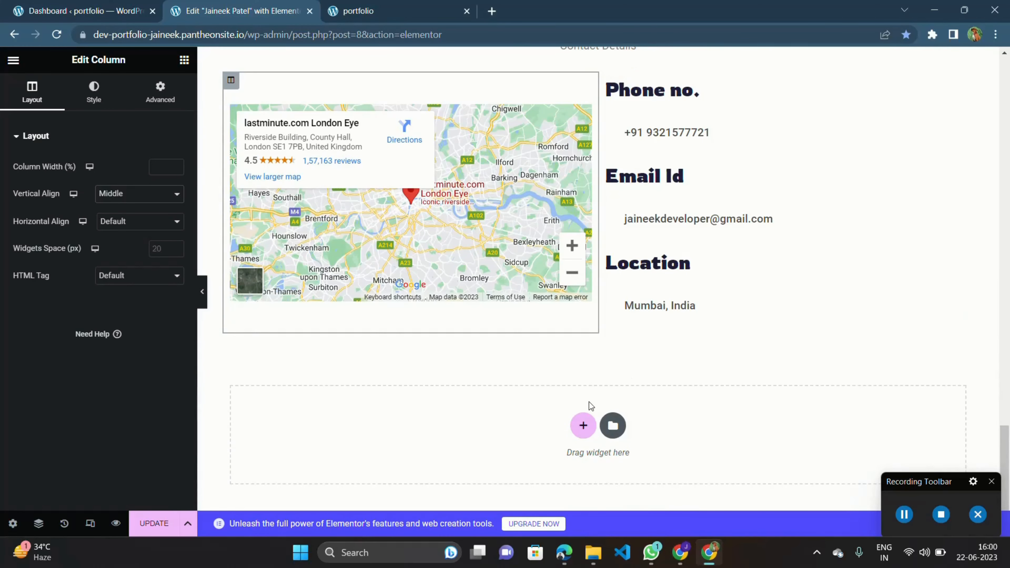
left_click(583, 425)
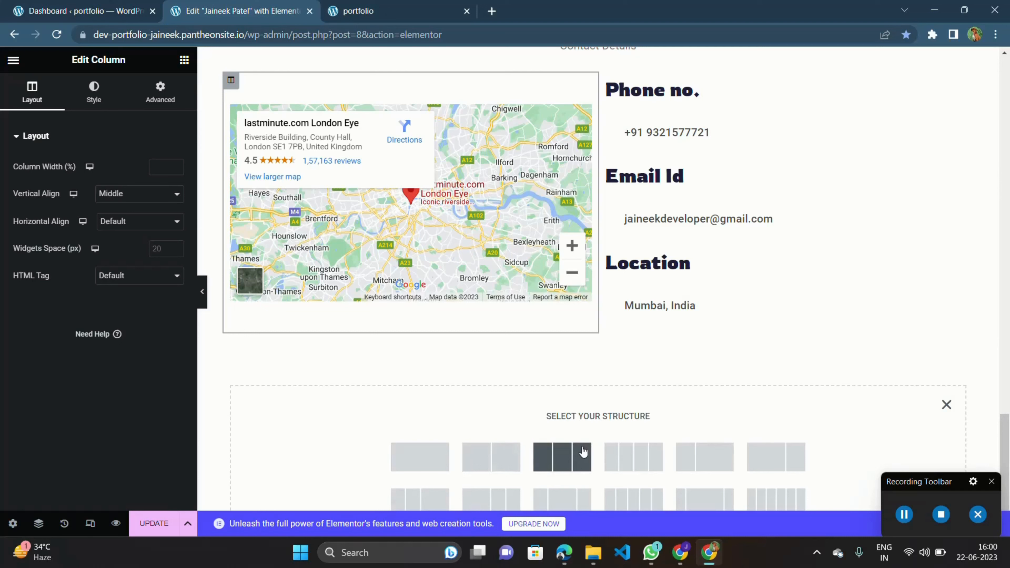
left_click(557, 456)
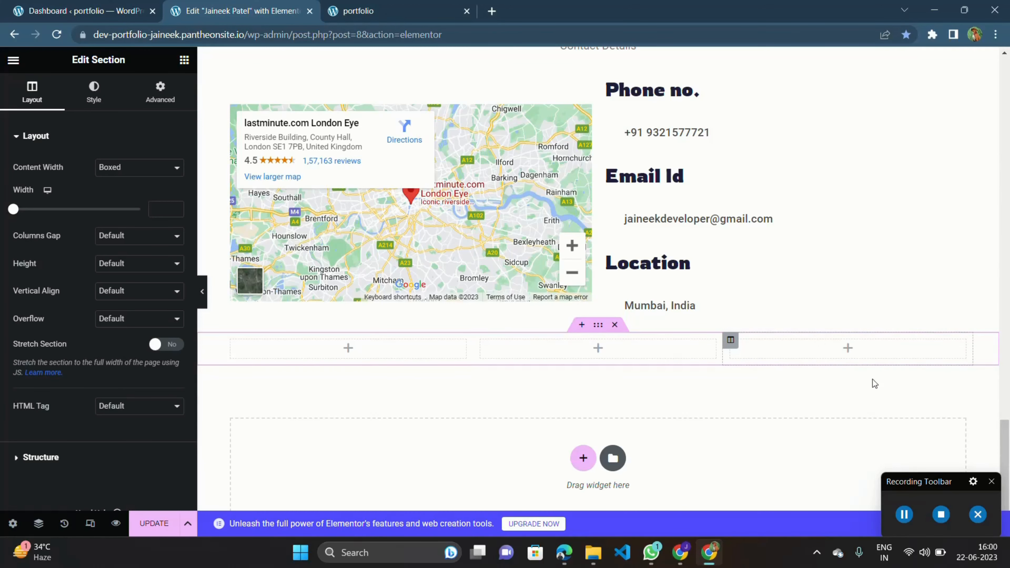
scroll(844, 365, "up", 5)
scroll(842, 361, "up", 1)
right_click(601, 235)
scroll(573, 282, "down", 4)
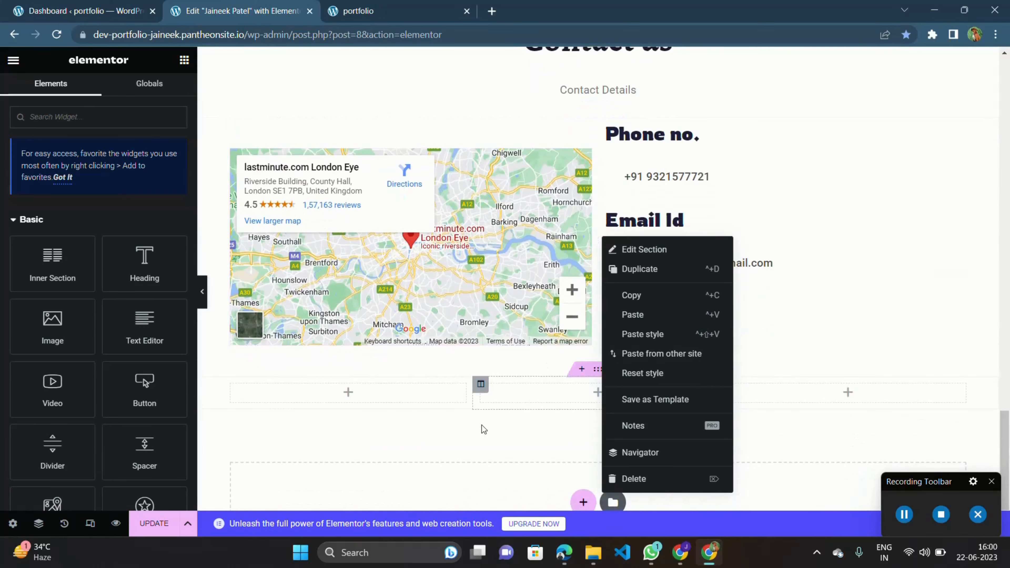
left_click(413, 407)
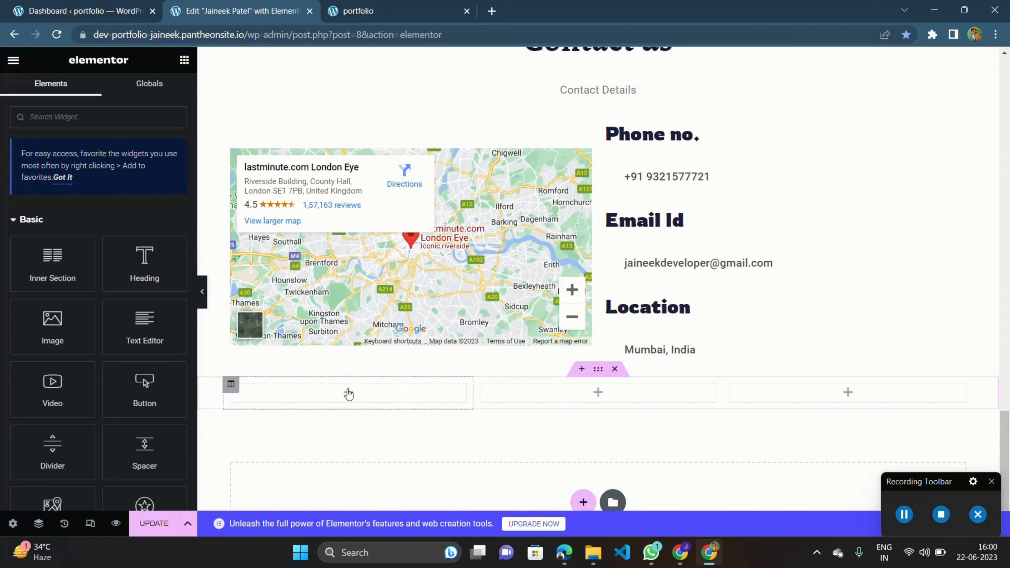
left_click_drag(145, 262, 239, 376)
left_click_drag(153, 320, 145, 265)
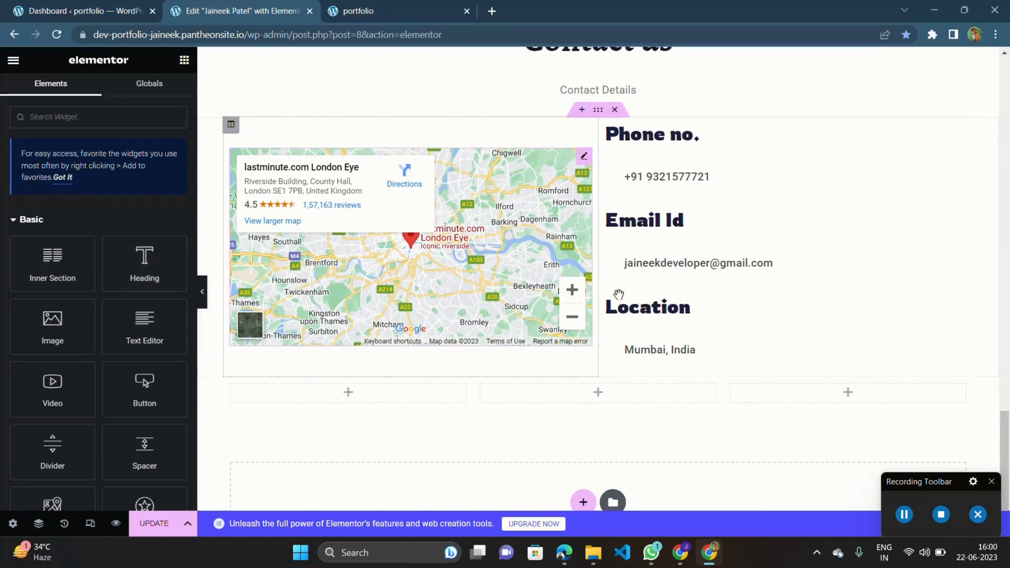
Duplicate the Location heading and move the copy into the first column of the new section.
left_click(960, 304)
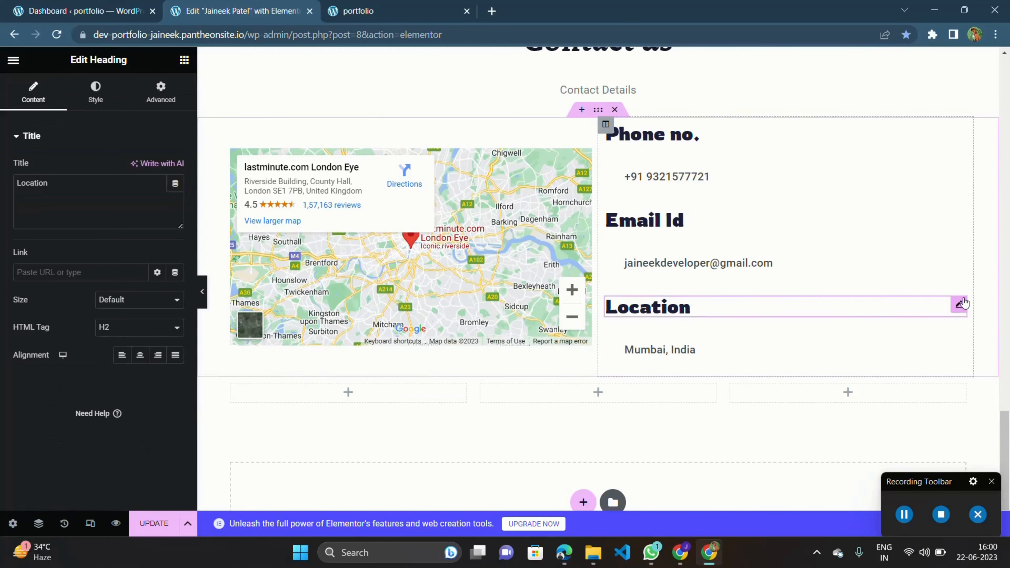
key("ctrl+d")
left_click_drag(960, 339, 367, 397)
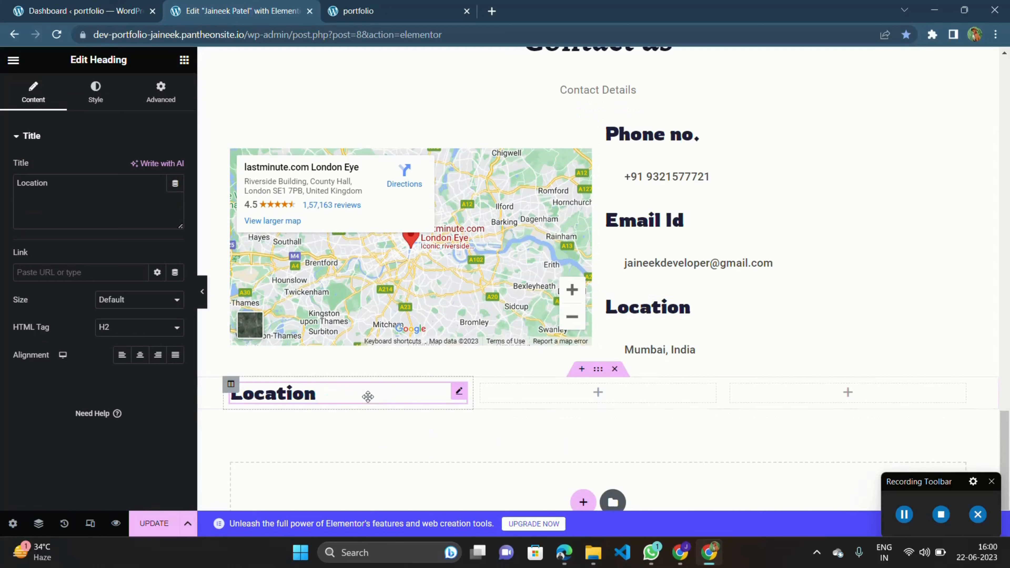
Retitle the copied heading with the site owner's full name.
double_click(338, 402)
type("Jaineek ")
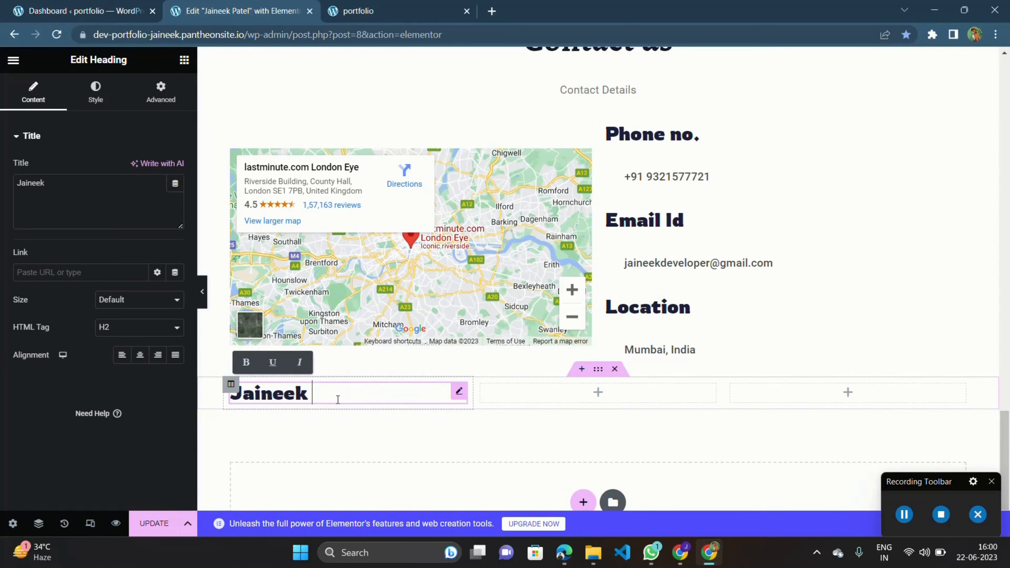
type("Patel")
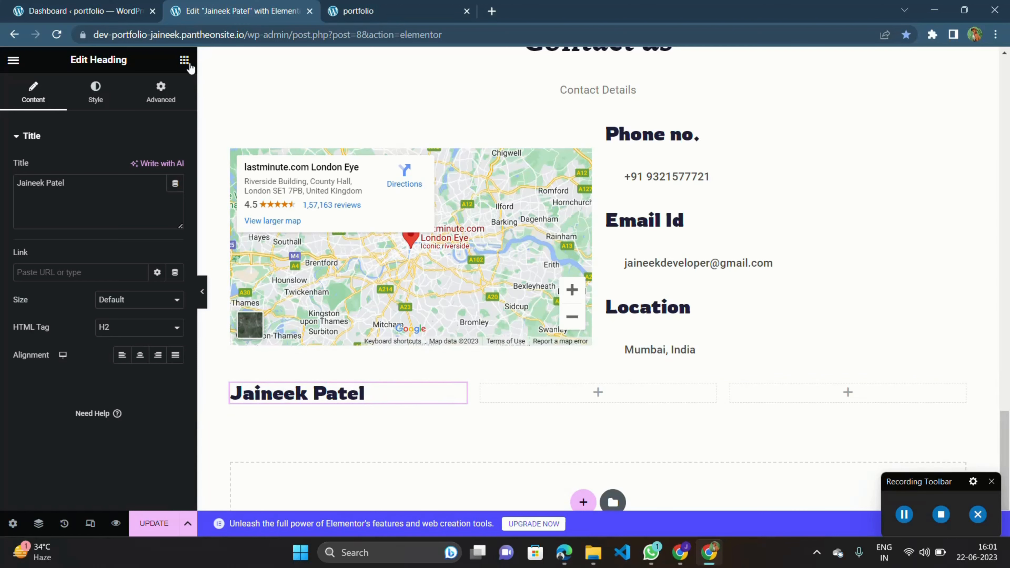
Duplicate the Mumbai, India text and move the copy below the name heading in the first column.
left_click(960, 336)
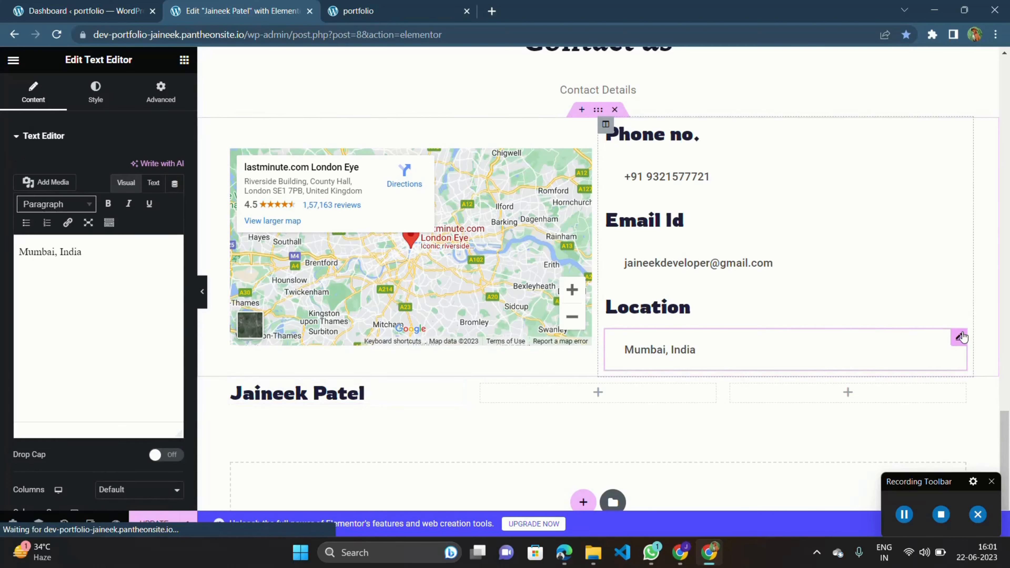
key("ctrl+d")
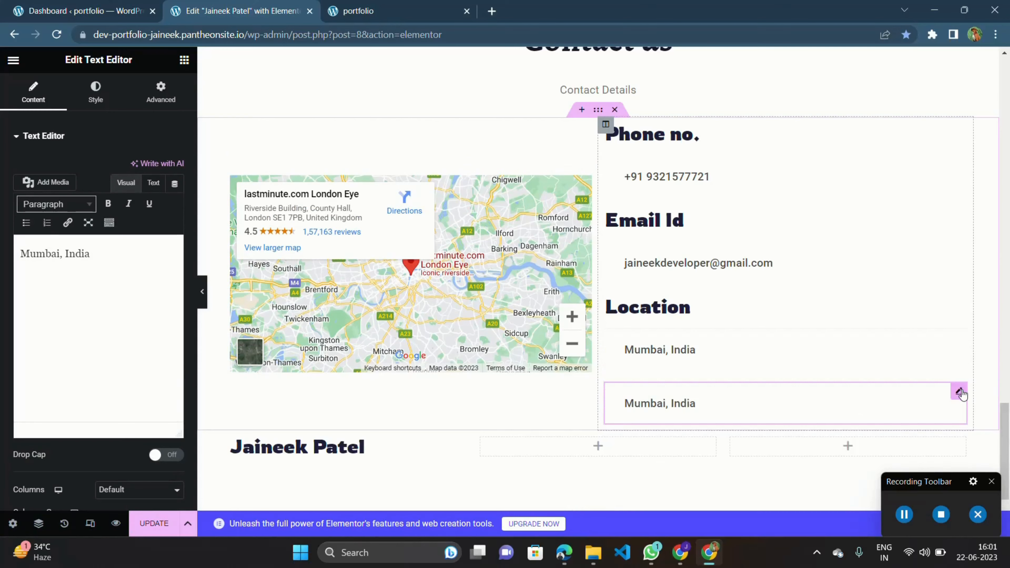
left_click_drag(960, 393, 412, 405)
Reset the copied text's padding to 0 on all sides.
scroll(323, 341, "down", 3)
triple_click(323, 310)
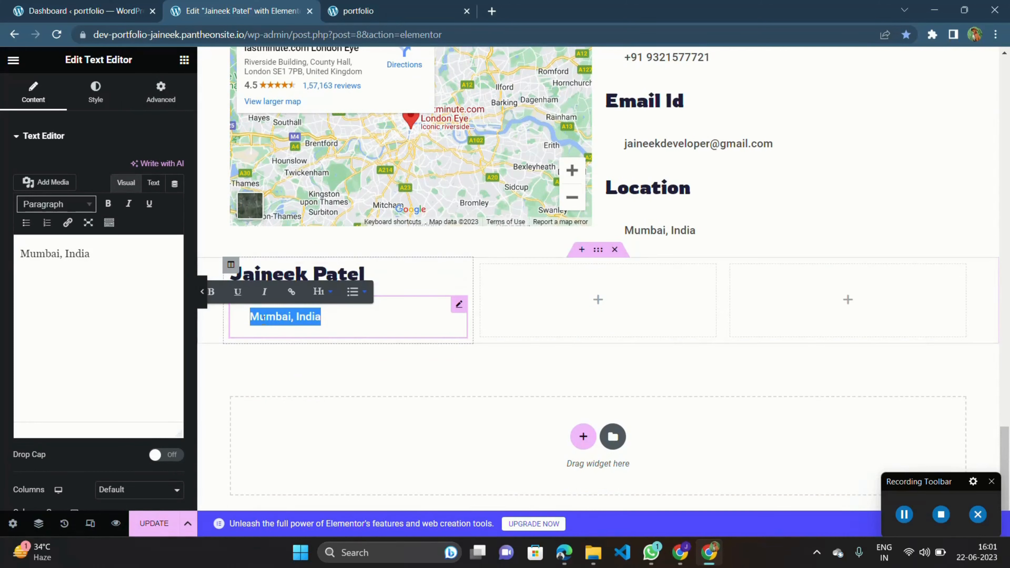
left_click(161, 92)
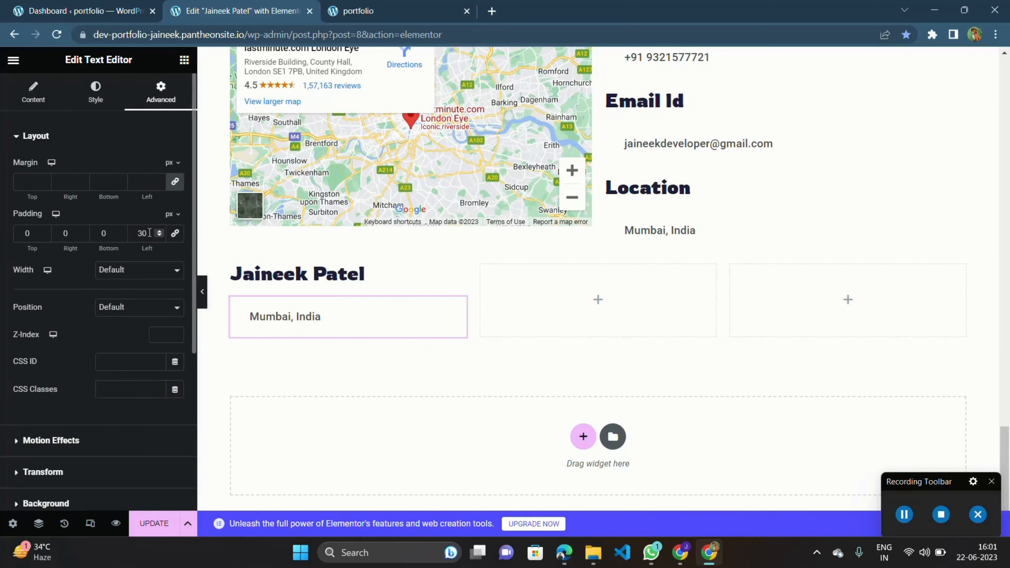
left_click(175, 233)
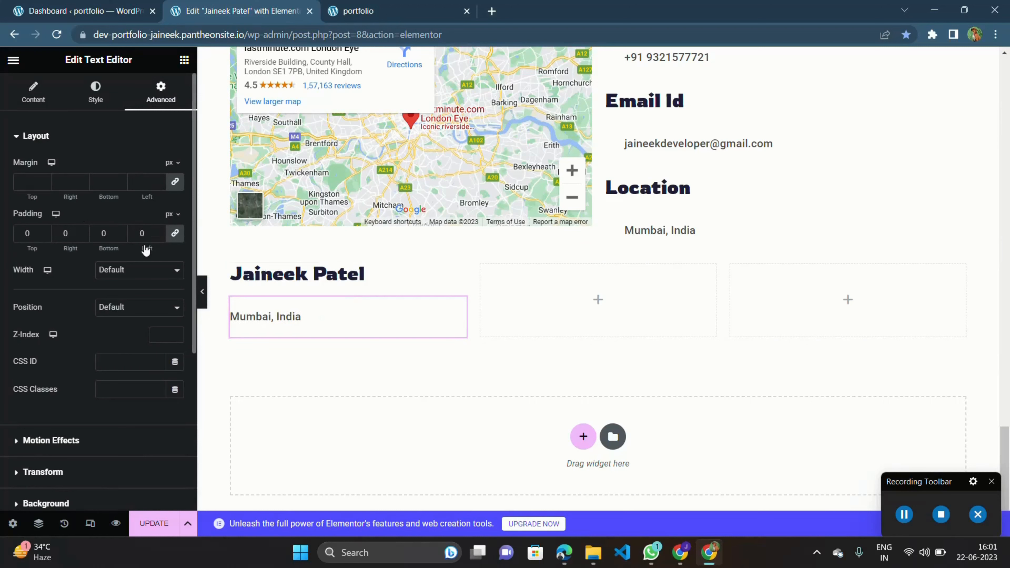
Replace the copied text widget's content with the pasted self-introduction paragraph about being a Senior Peer at Learn From Peers.
triple_click(283, 321)
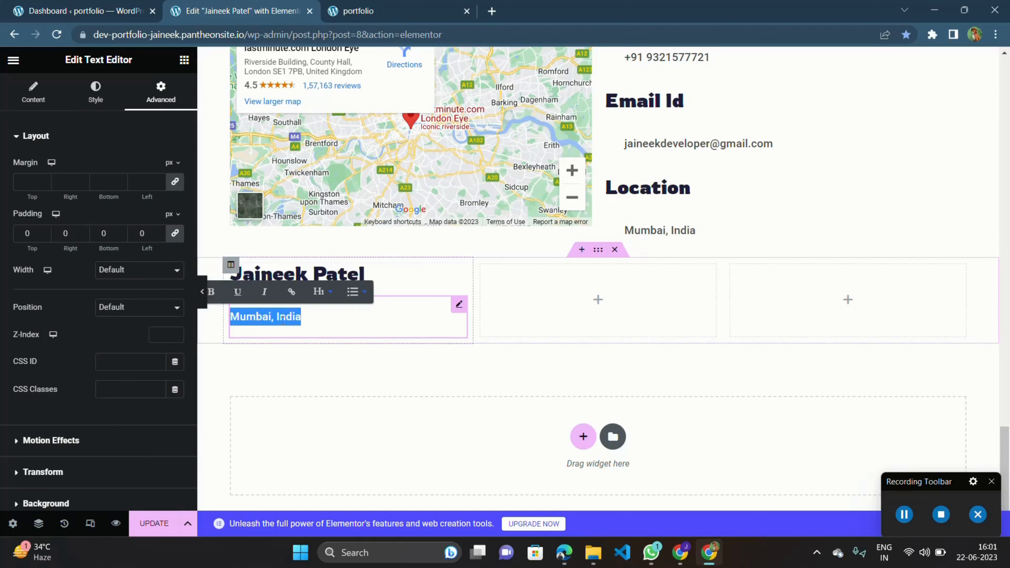
type("H")
key("BackSpace")
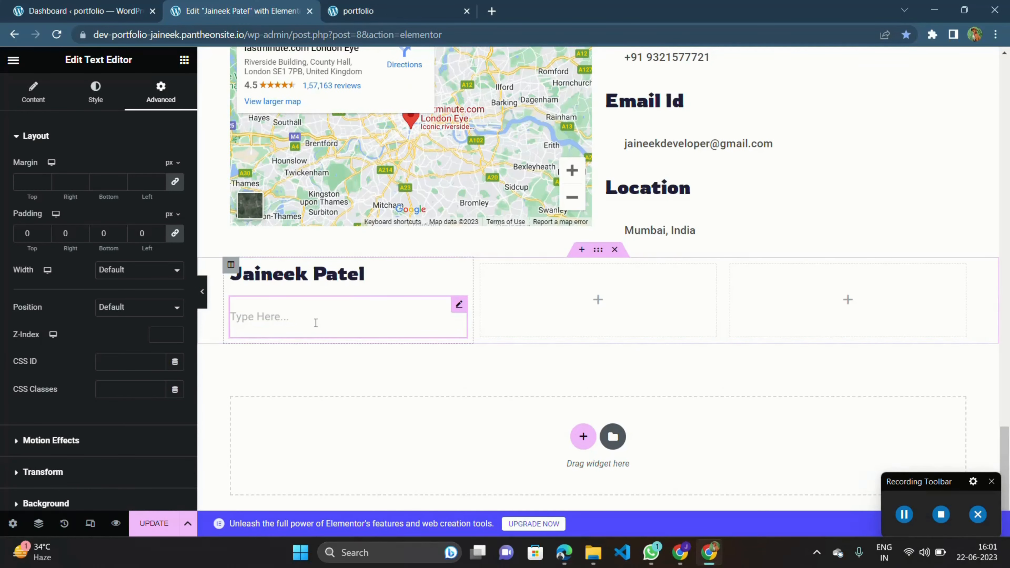
left_click(316, 322)
type("I am +2 Graduate and a Senior Peer at Learn From Peers and completed a Web Development course in it, Now I am an experience coder with over 1+ years of experience as a React Developer & a Beginner in MERN stack")
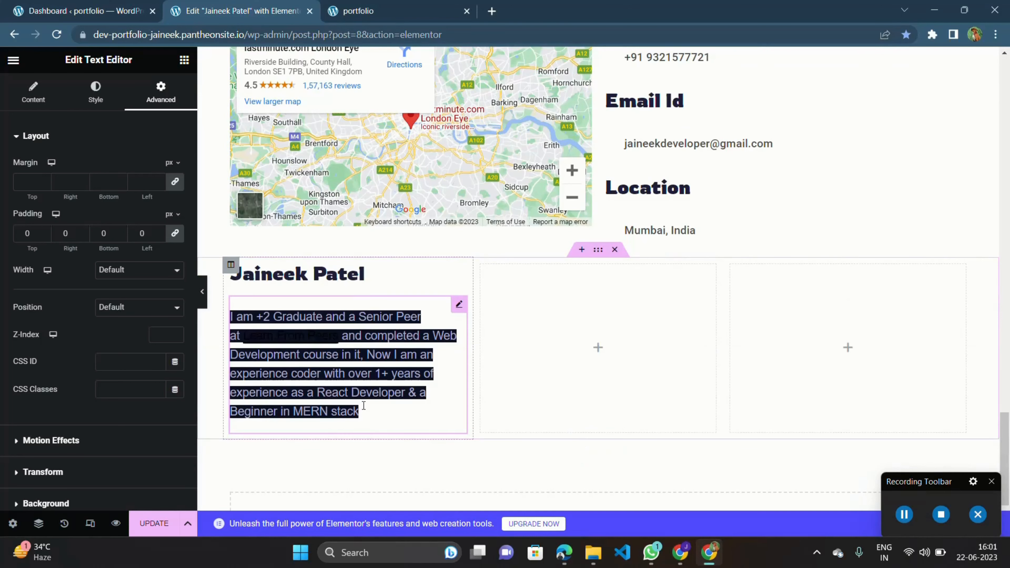
left_click_drag(364, 412, 227, 318)
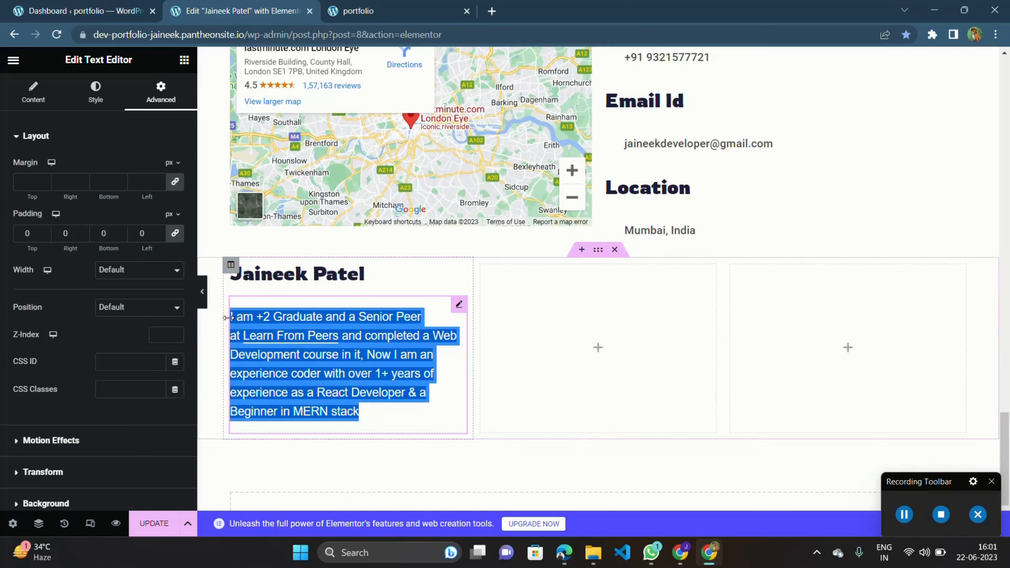
left_click(332, 370)
left_click_drag(366, 412, 227, 315)
key("ctrl+c")
key("BackSpace")
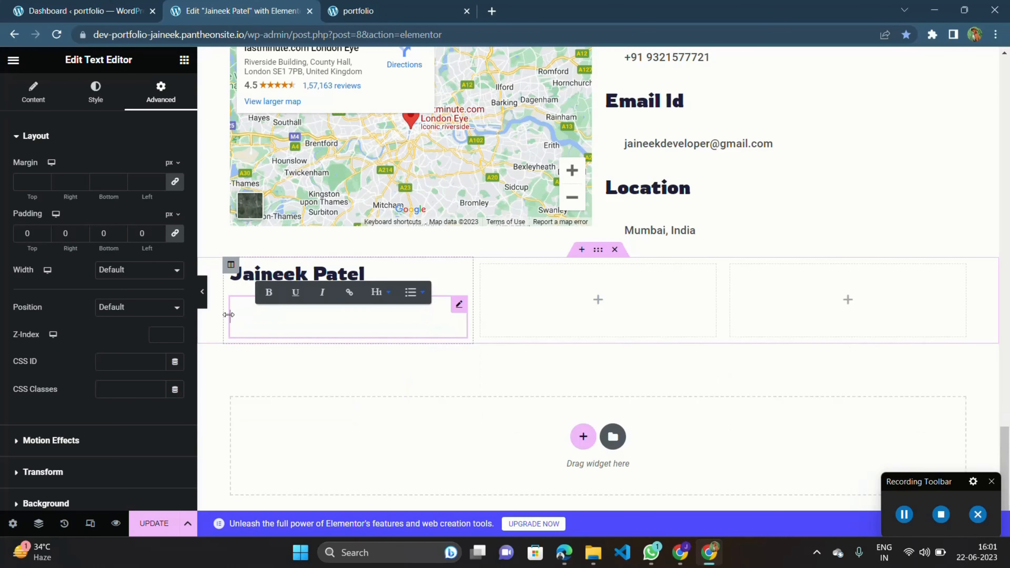
left_click(54, 99)
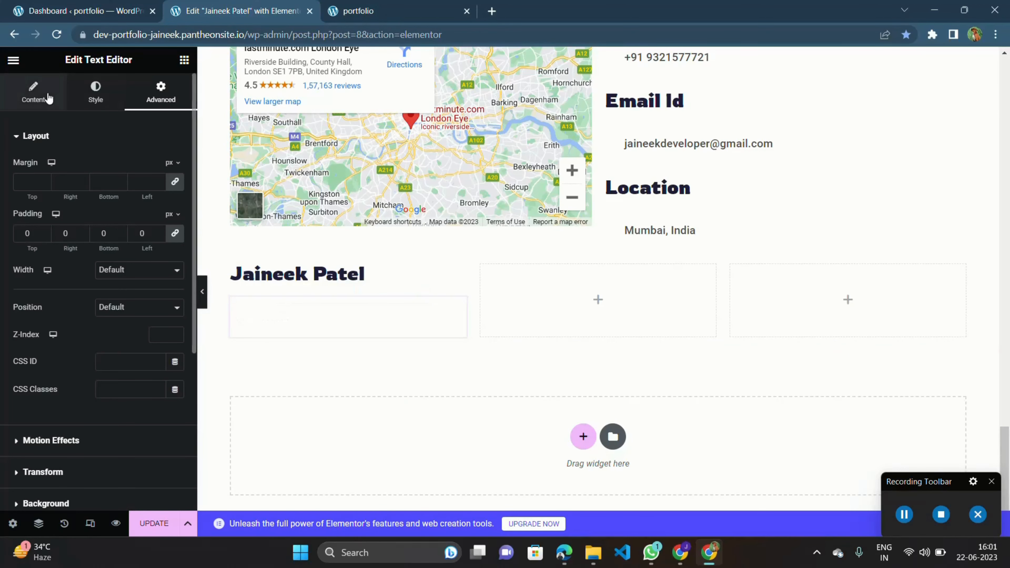
left_click(90, 284)
key("ctrl+v")
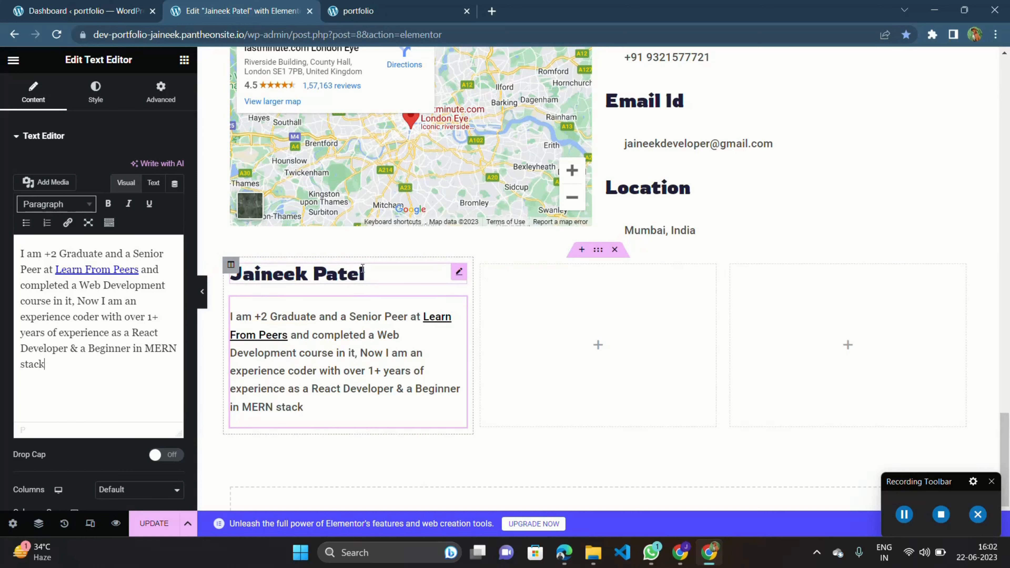
Give the new three-column section a classic background colour of #161A30.
left_click(599, 250)
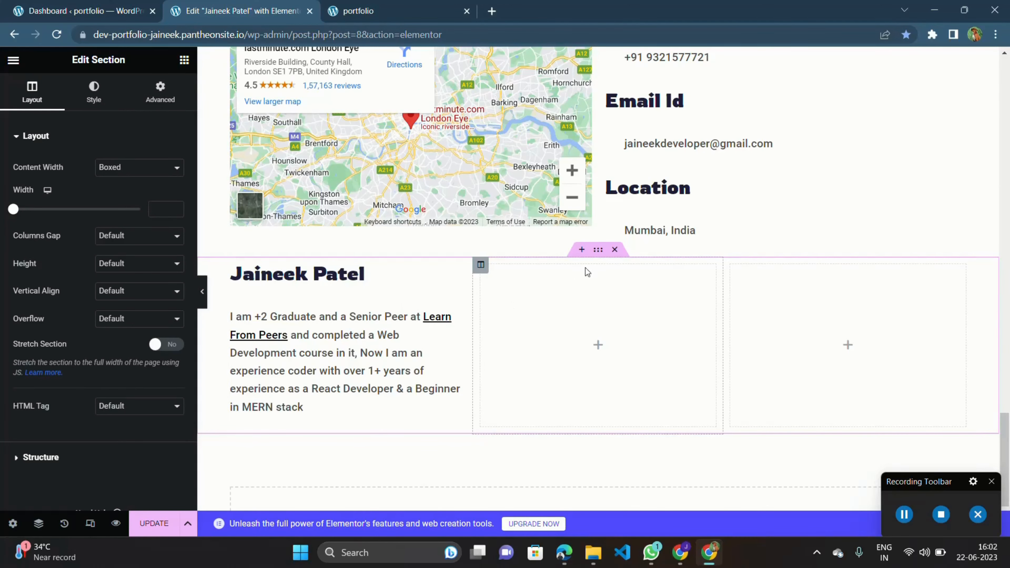
scroll(599, 250, "up", 5)
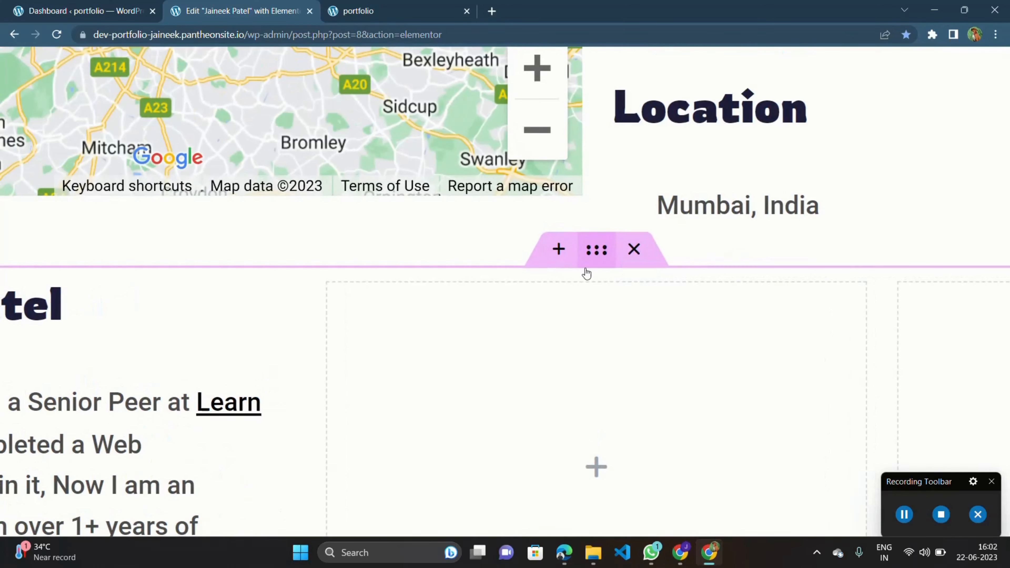
scroll(607, 260, "down", 5)
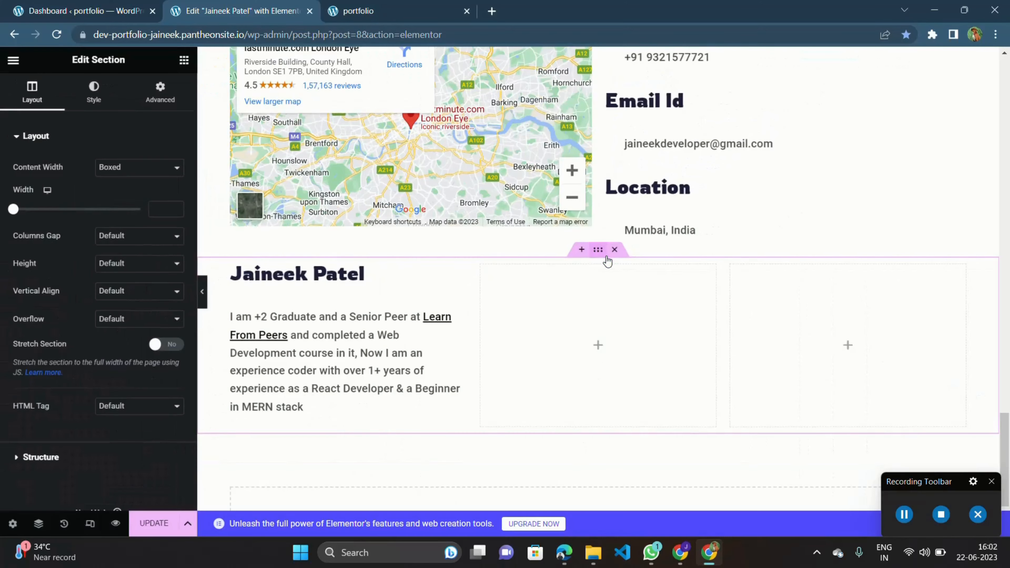
left_click(91, 97)
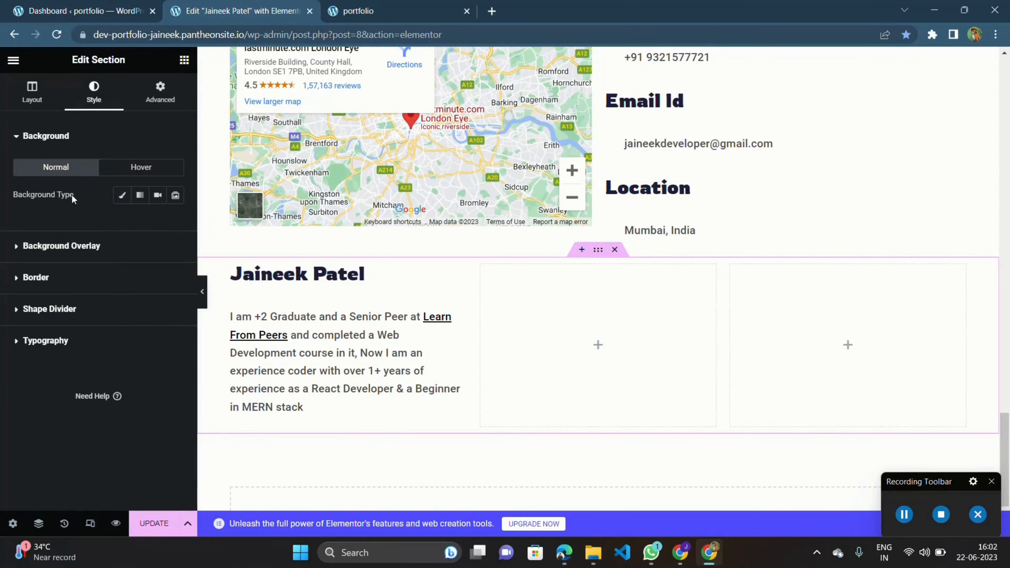
scroll(56, 201, "up", 3)
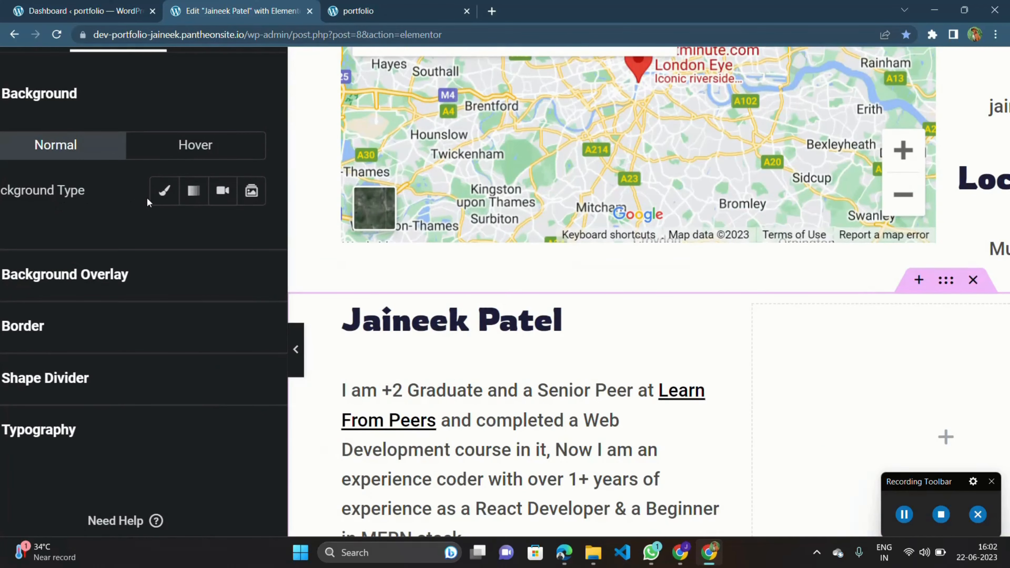
left_click(160, 195)
scroll(161, 201, "down", 2)
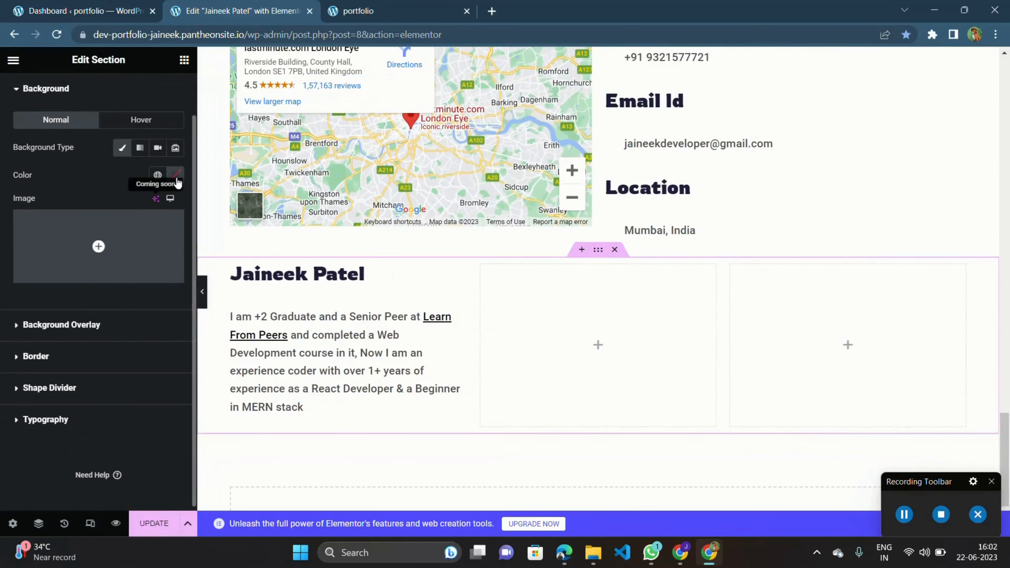
left_click(178, 176)
left_click_drag(174, 276, 194, 285)
left_click_drag(148, 336, 122, 337)
left_click_drag(163, 284, 252, 325)
left_click_drag(123, 336, 180, 308)
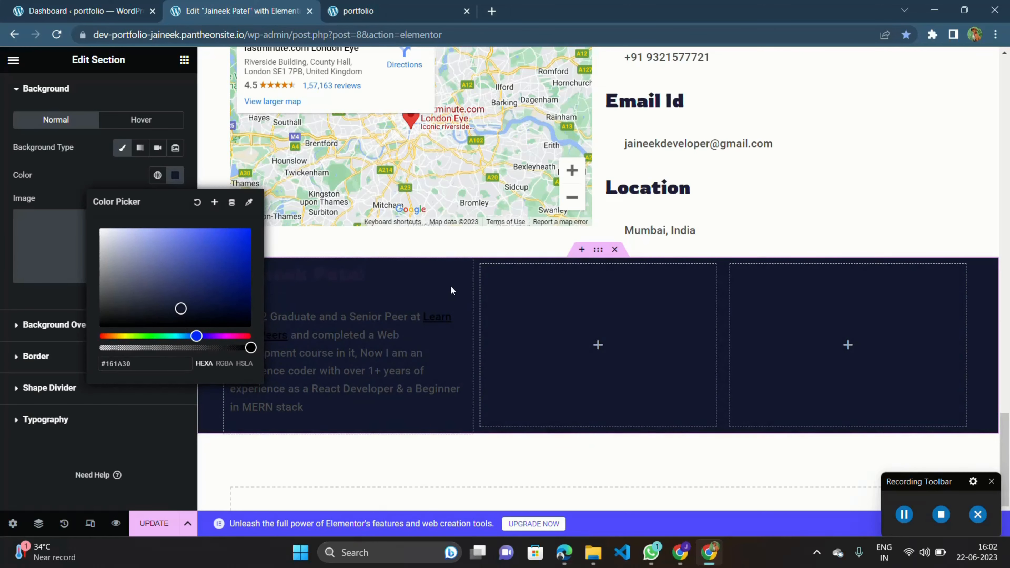
Set the name heading's text colour to #6F68CB.
left_click(460, 273)
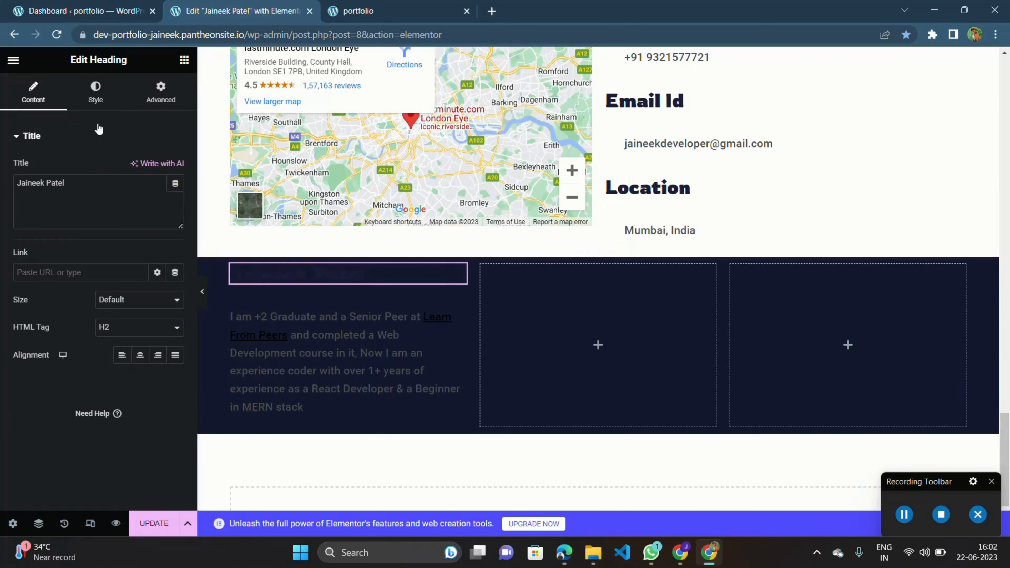
left_click(102, 93)
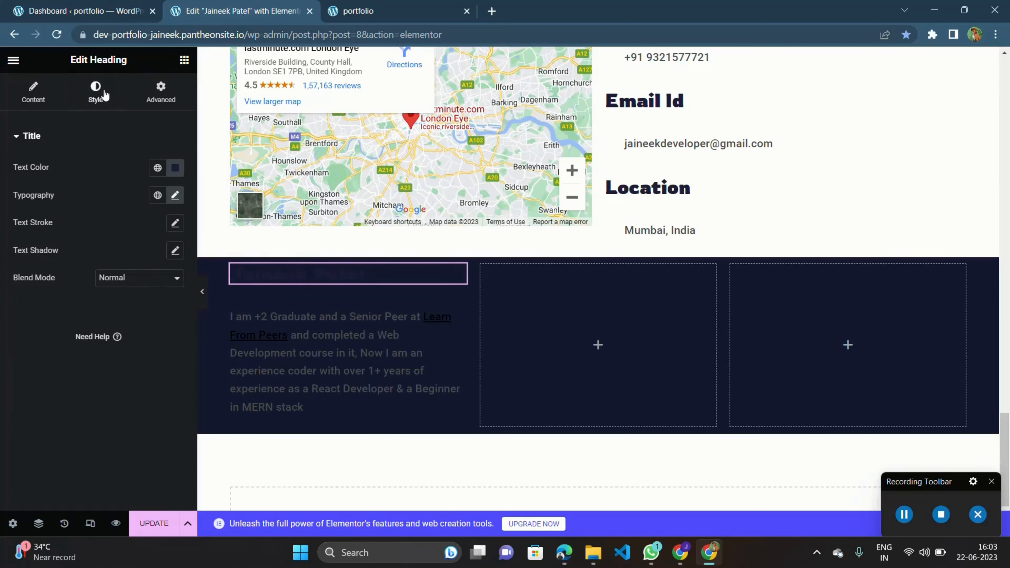
left_click(175, 167)
left_click_drag(184, 260, 173, 240)
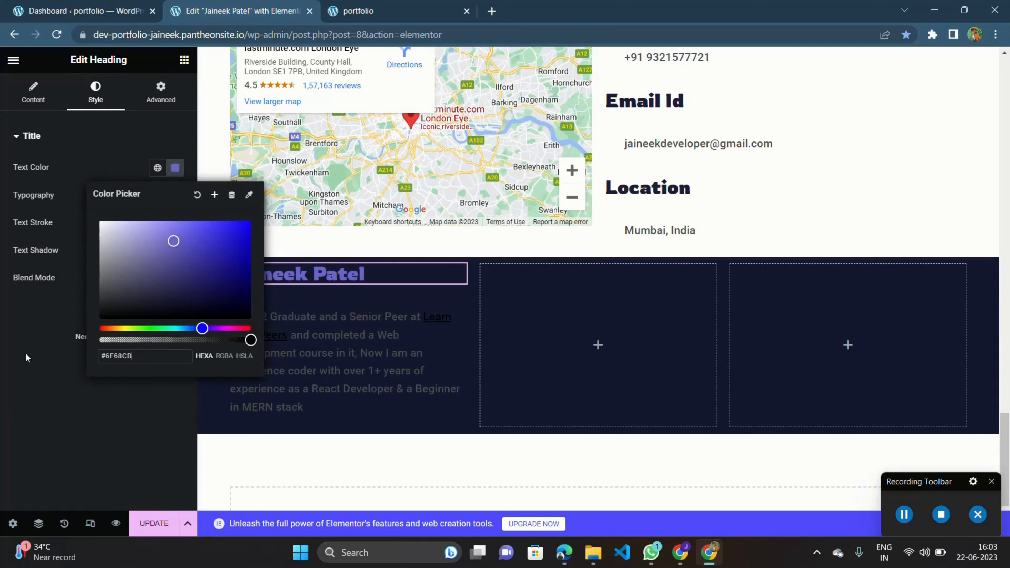
left_click(88, 380)
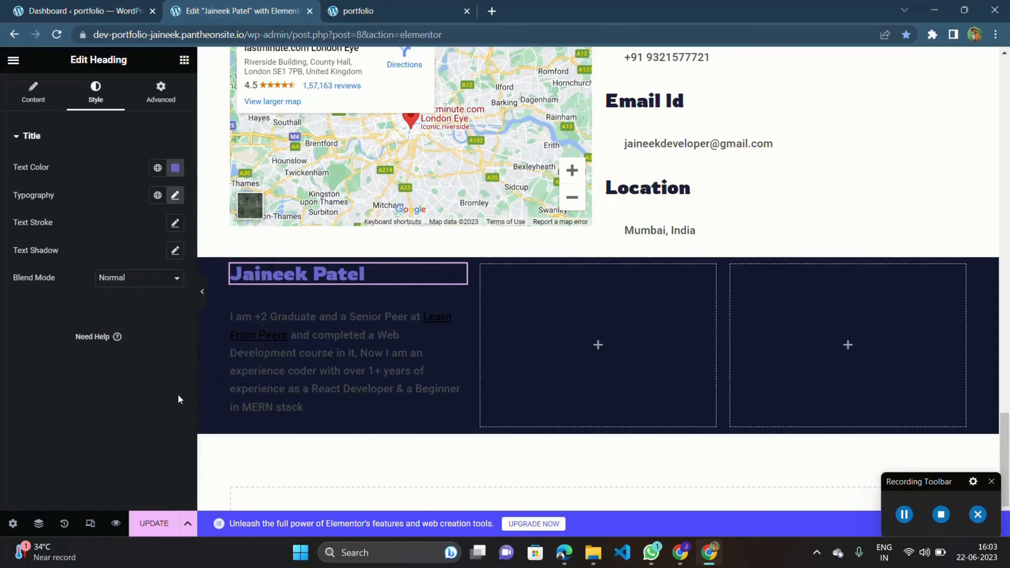
Set the paragraph's text colour to #959595.
left_click(459, 305)
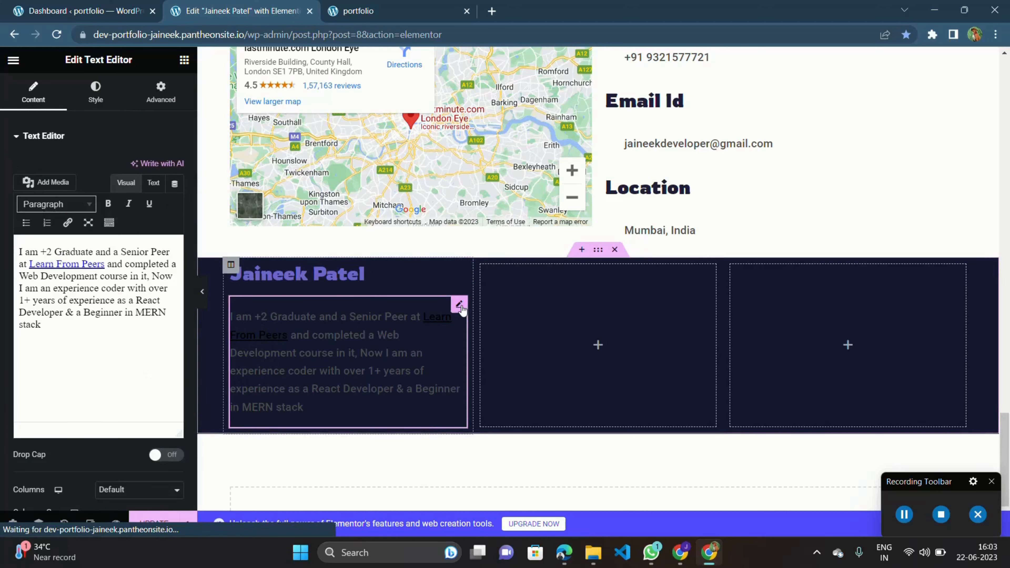
left_click(96, 92)
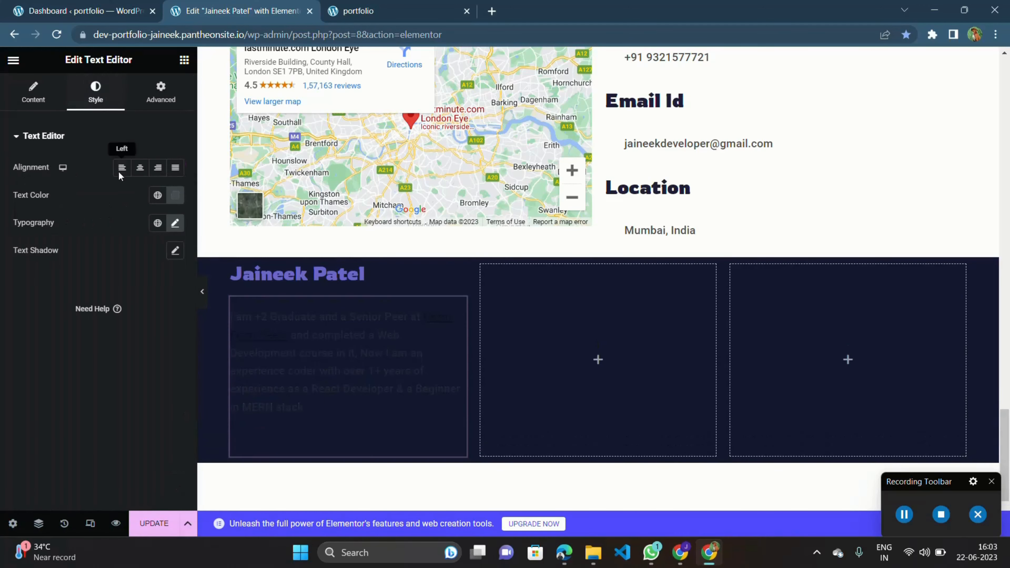
left_click(177, 196)
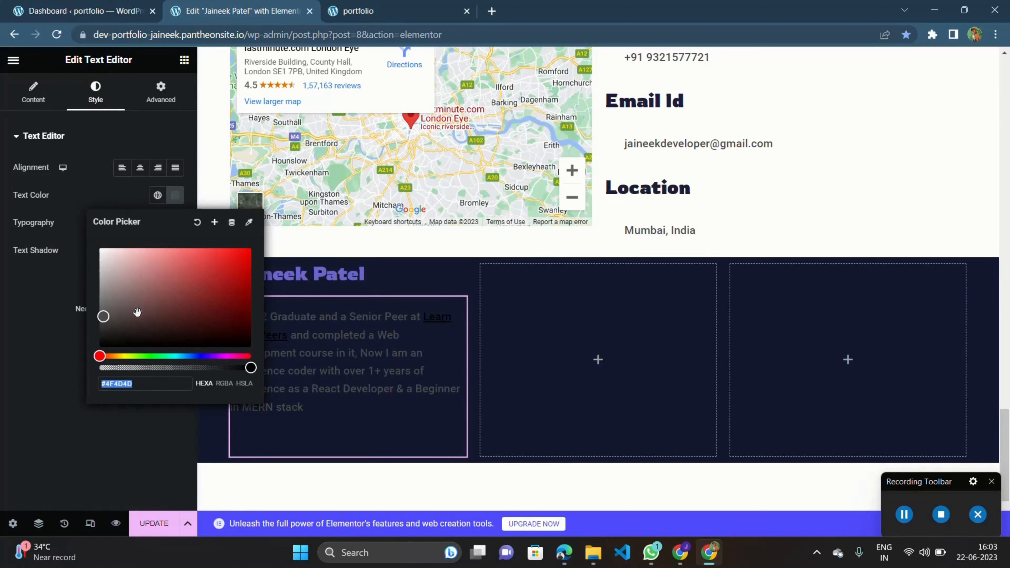
left_click_drag(137, 312, 91, 291)
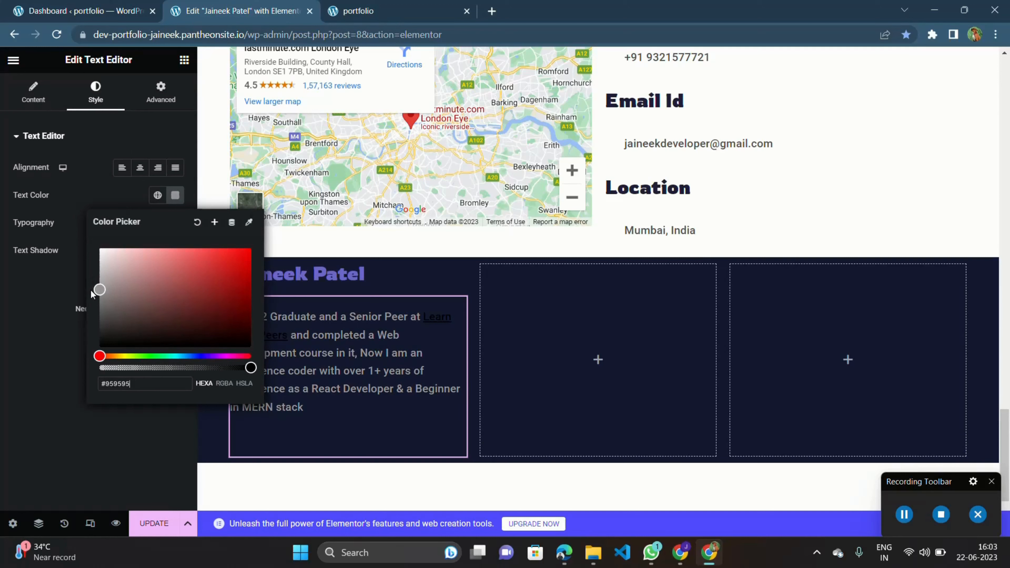
left_click(28, 312)
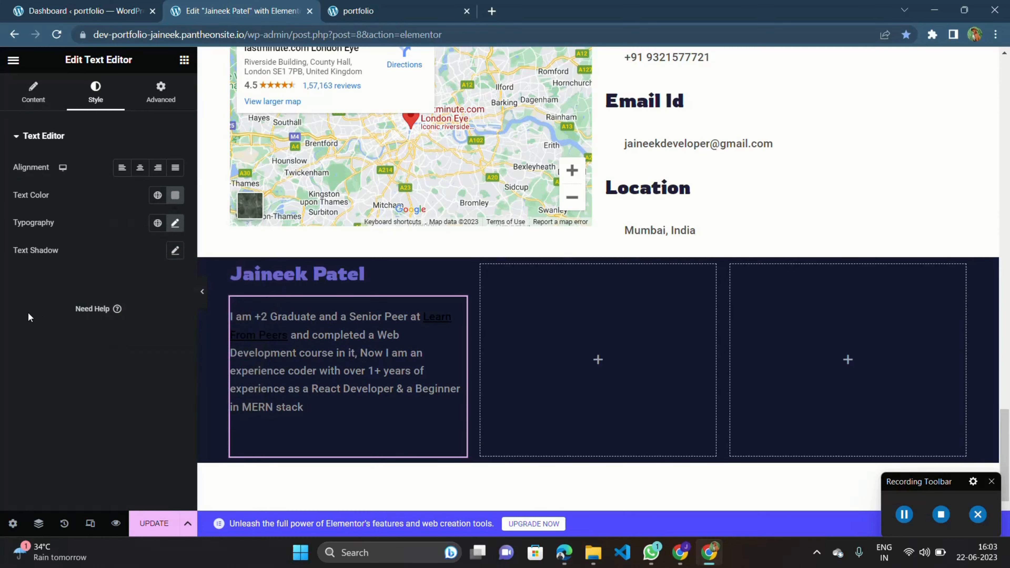
Select the Learn From Peers link in the paragraph and set the text colour to #8E8E8E.
triple_click(279, 336)
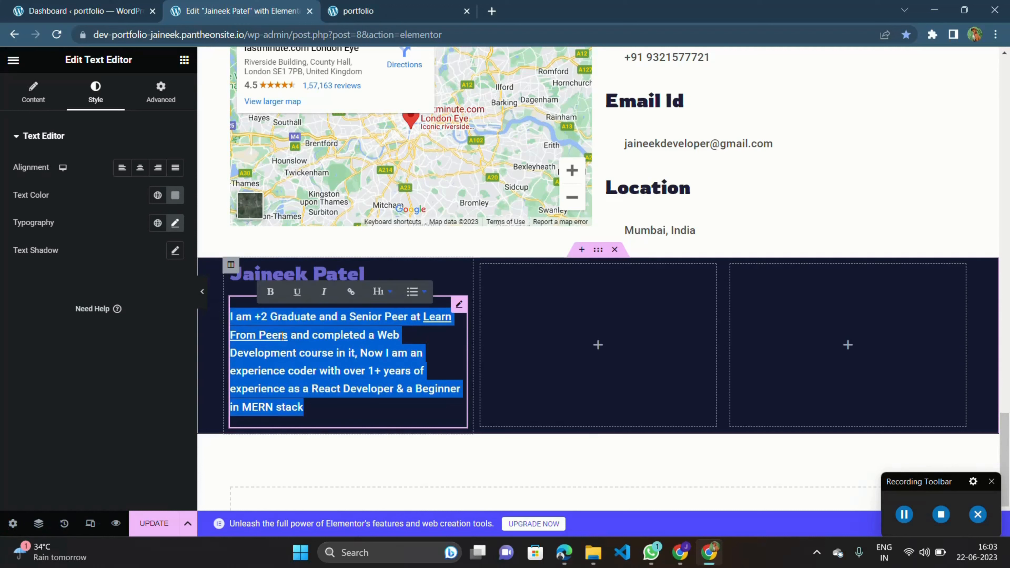
left_click(292, 336)
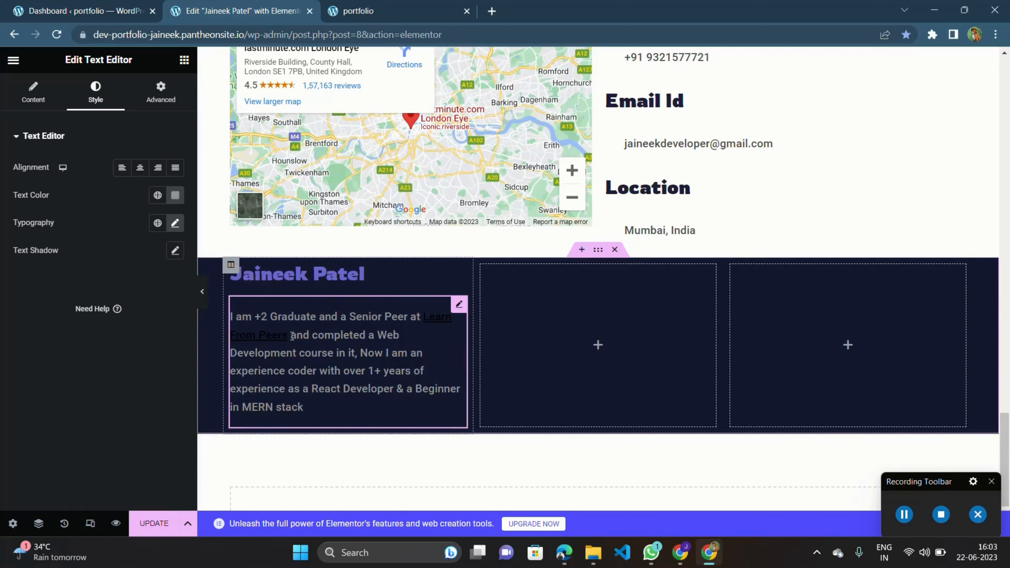
left_click_drag(293, 336, 422, 317)
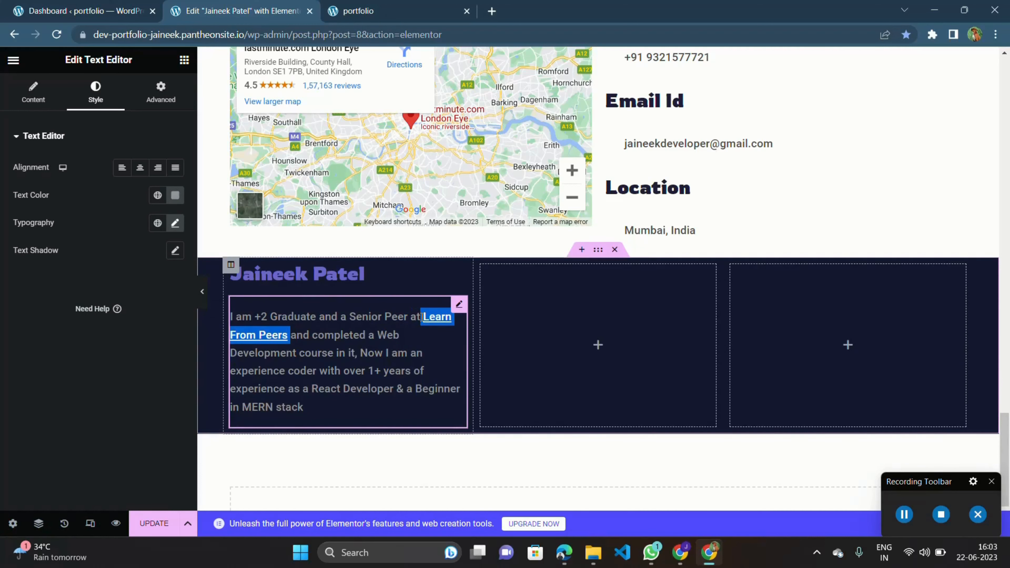
left_click(176, 195)
left_click_drag(144, 293, 93, 294)
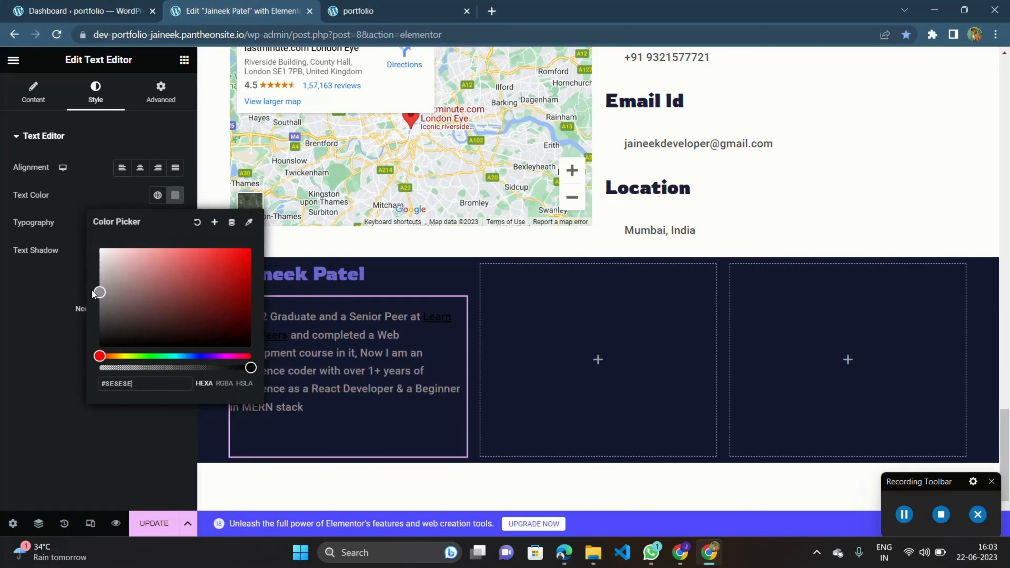
left_click(11, 376)
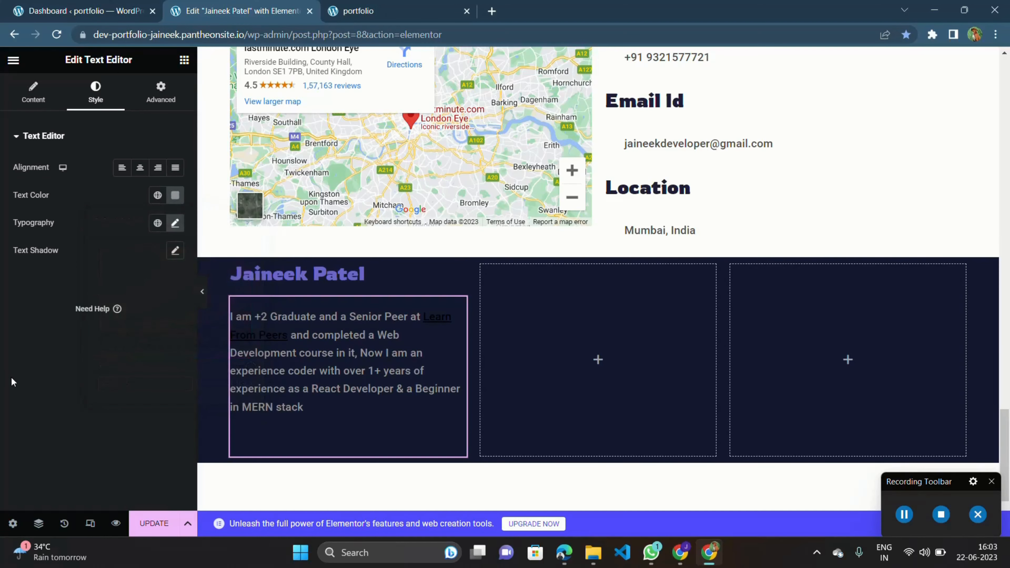
Replace the Learn From Peers link in the paragraph with the plain text Learn From Peer.
left_click(35, 87)
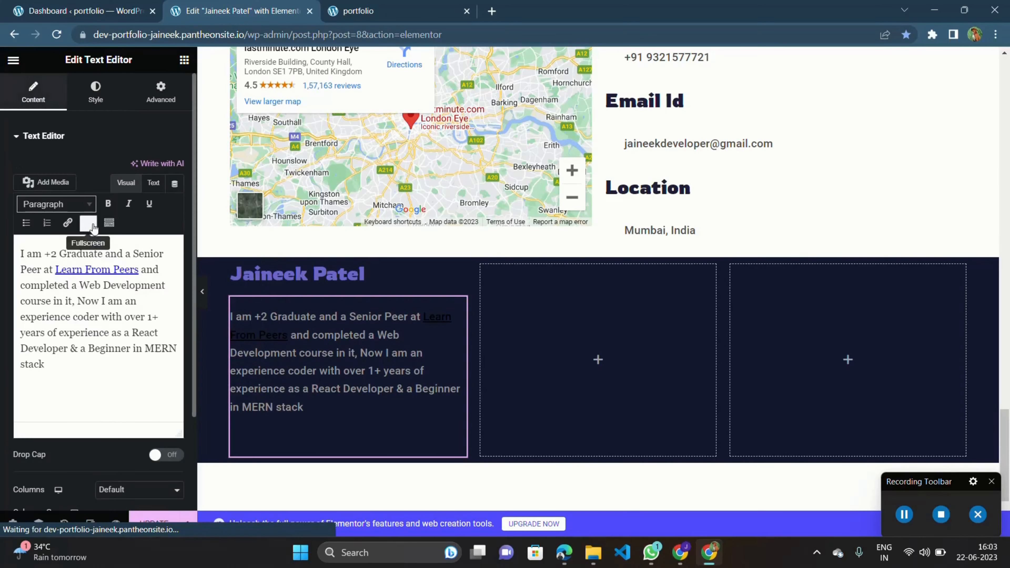
left_click(105, 261)
key("ctrl+a")
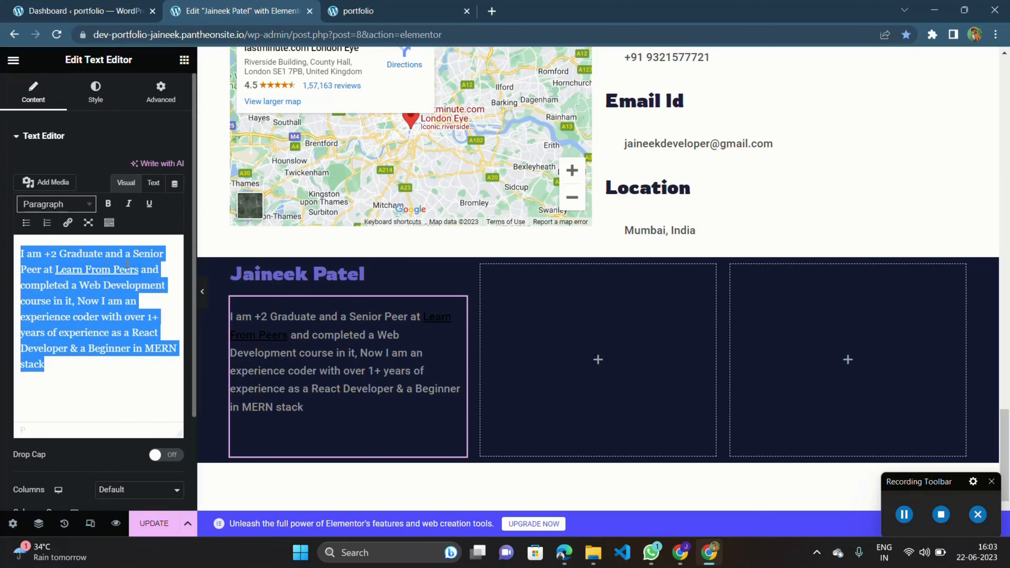
left_click(141, 269)
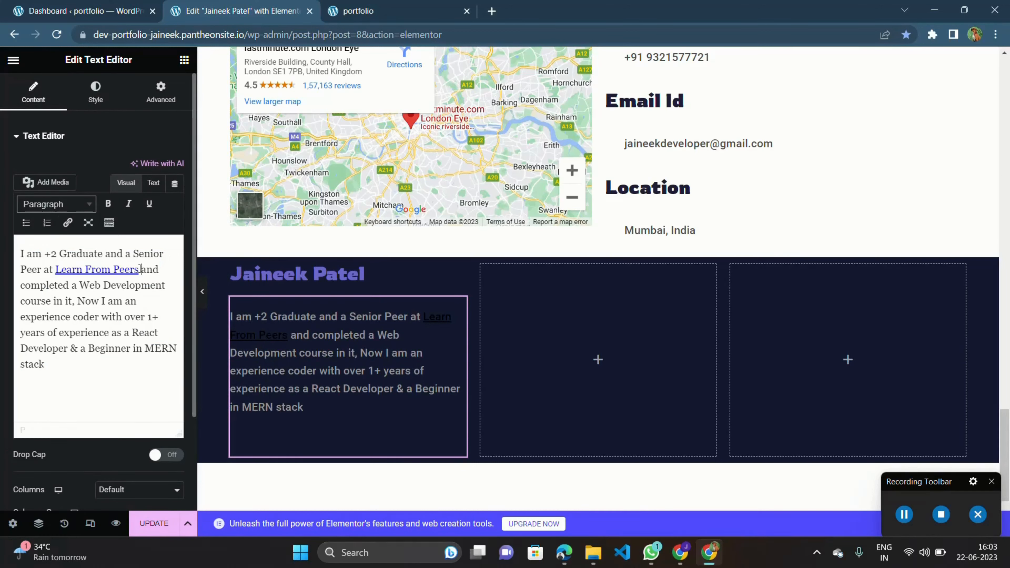
left_click_drag(139, 270, 59, 273)
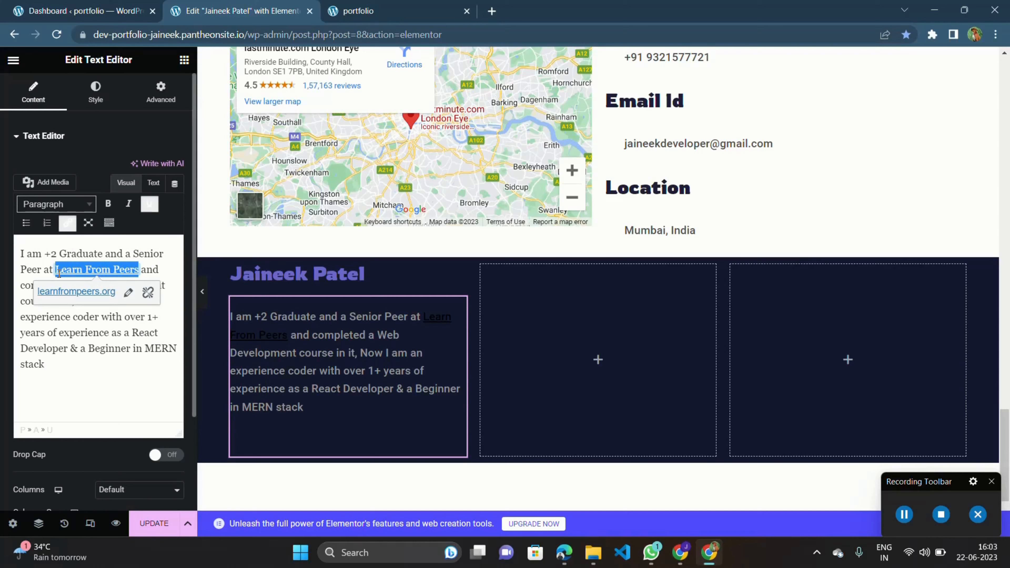
key("BackSpace")
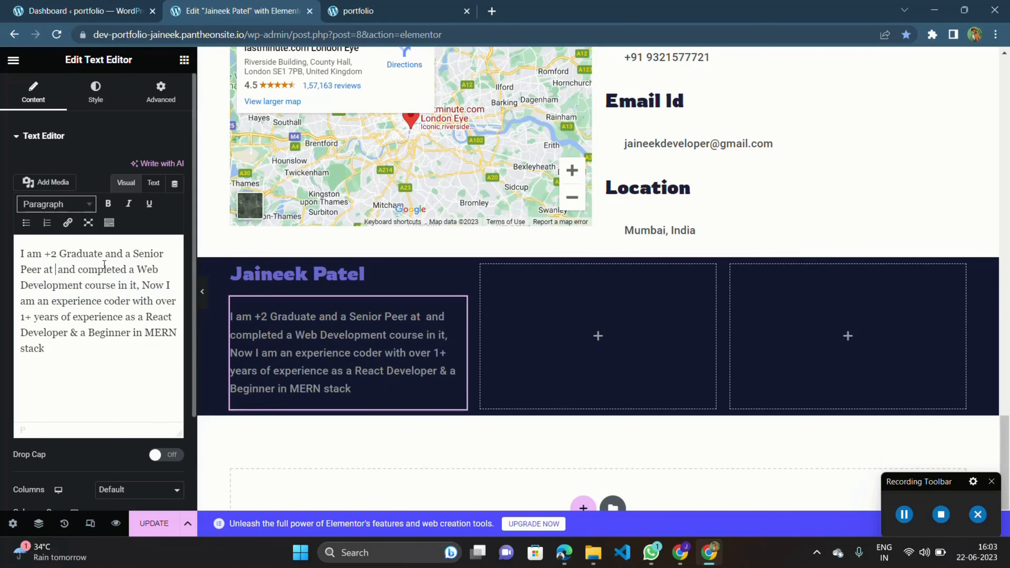
type("Learn ")
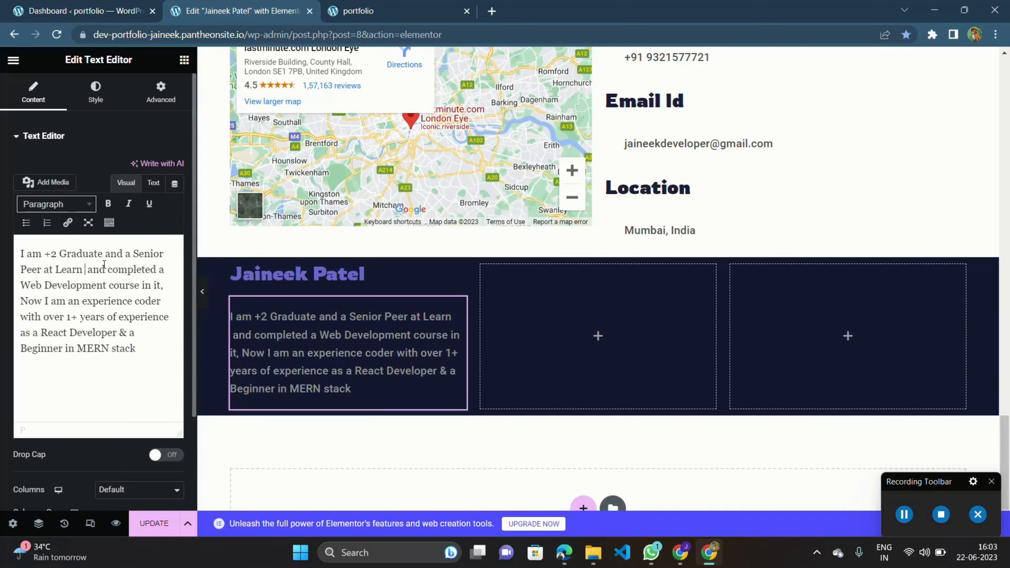
type("From Peer")
left_click_drag(303, 331, 382, 317)
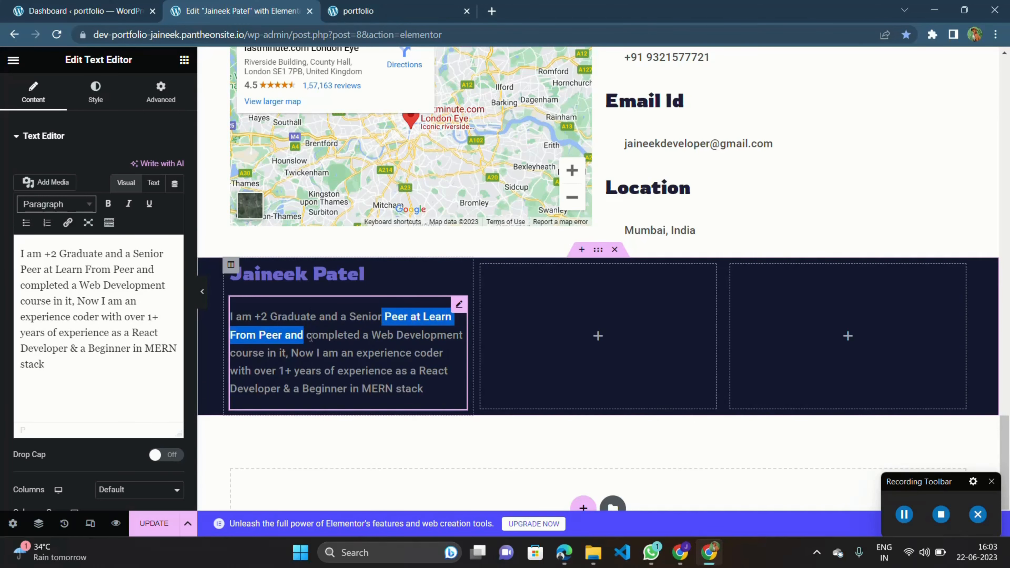
Link the Learn From Peer text in the paragraph to learnfrompeers.org.
left_click(282, 335)
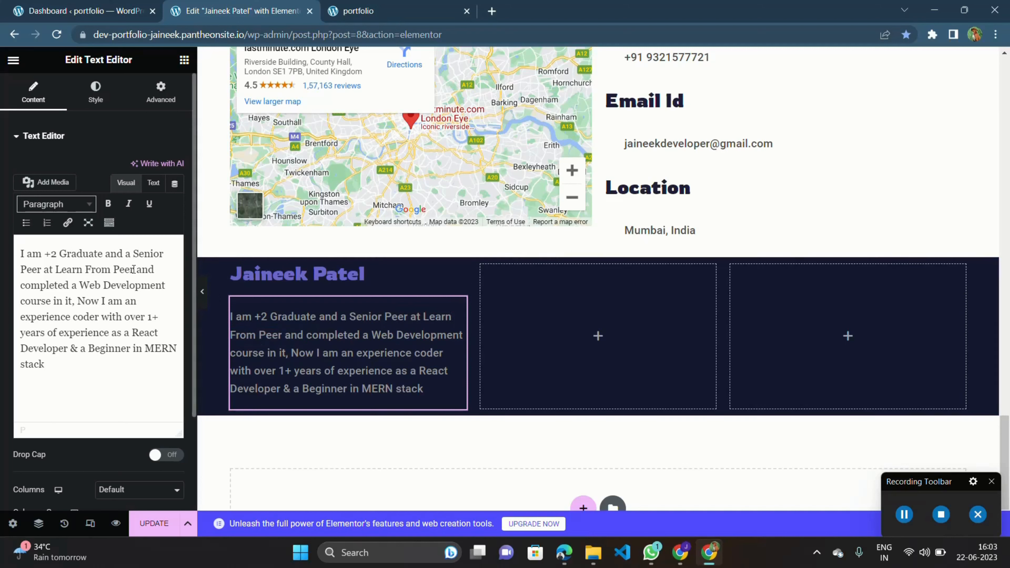
left_click_drag(133, 269, 56, 270)
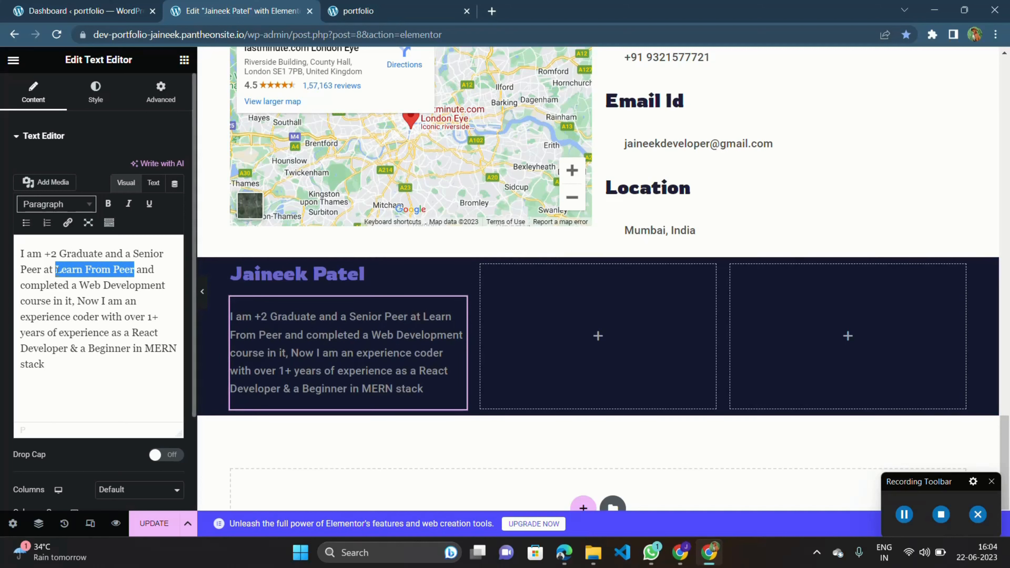
left_click(67, 222)
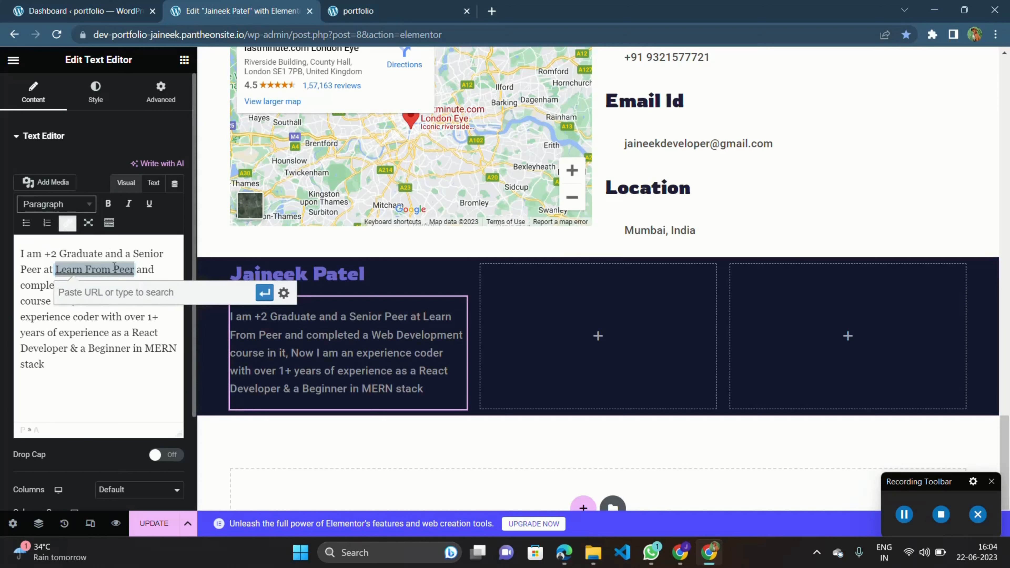
type("learnfrompee")
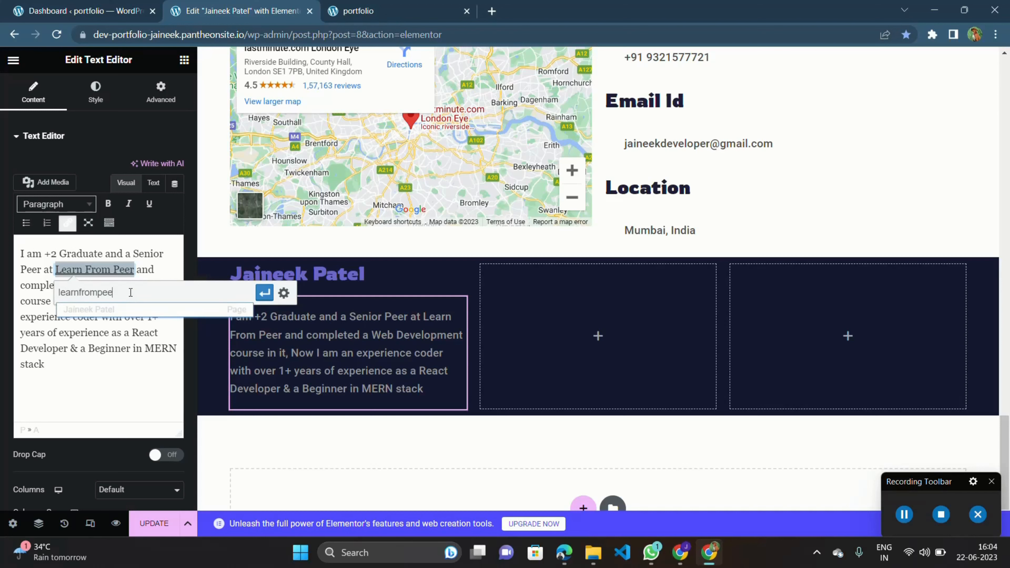
type("rs.org")
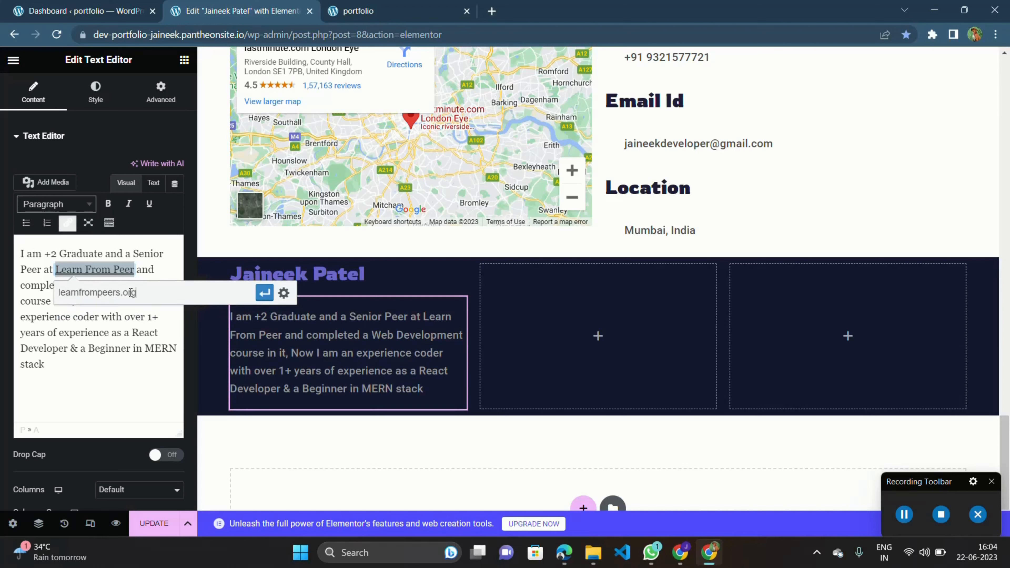
key("Return")
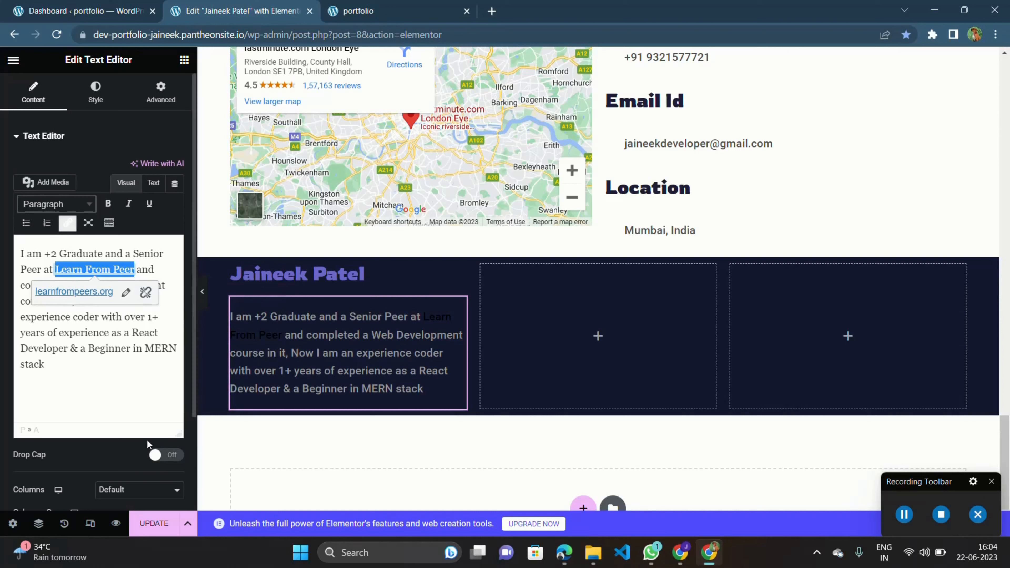
left_click(138, 406)
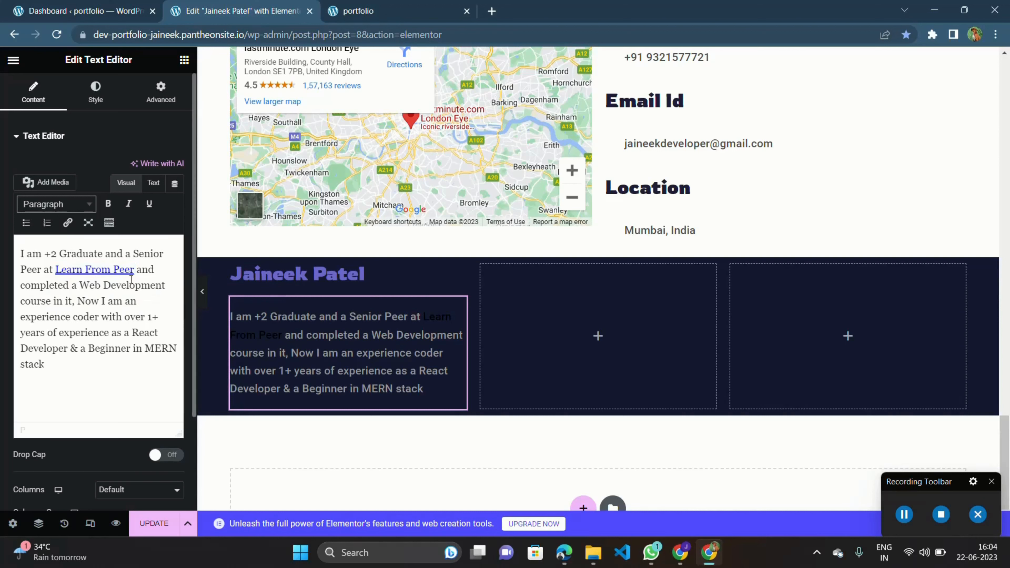
Edit the Learn From Peer link so it opens in a new tab.
left_click(135, 272)
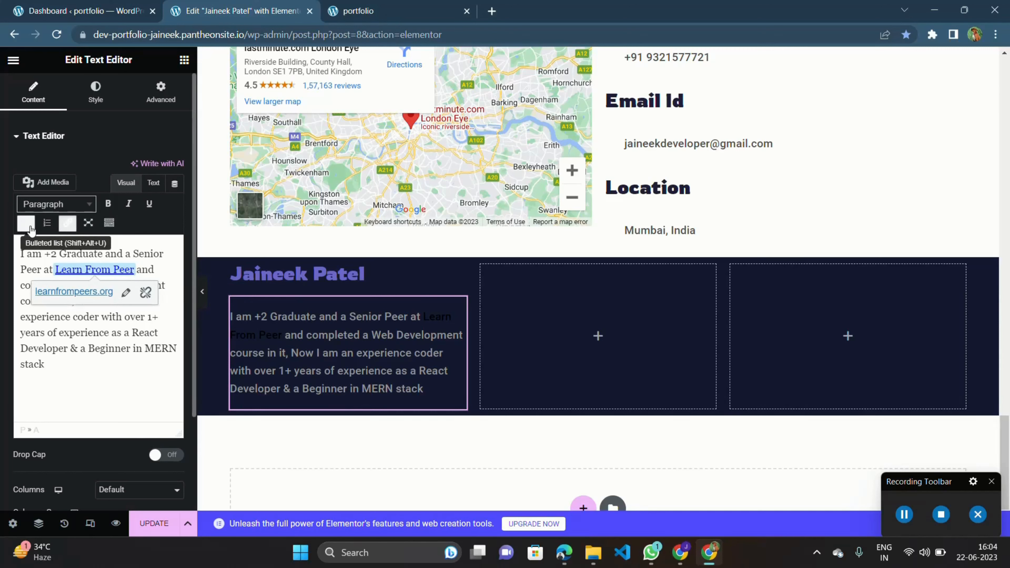
left_click(126, 293)
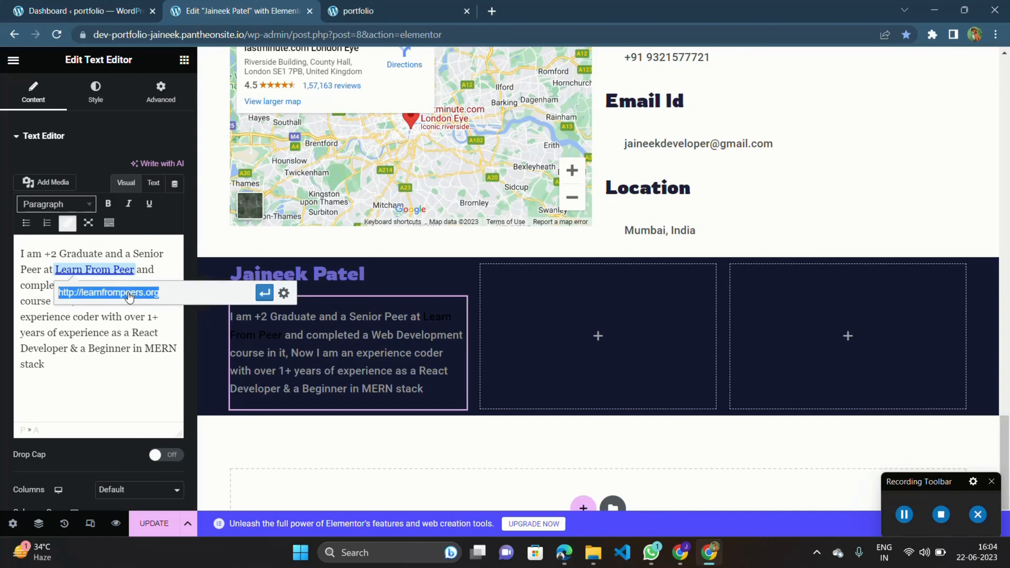
left_click(284, 292)
left_click(477, 175)
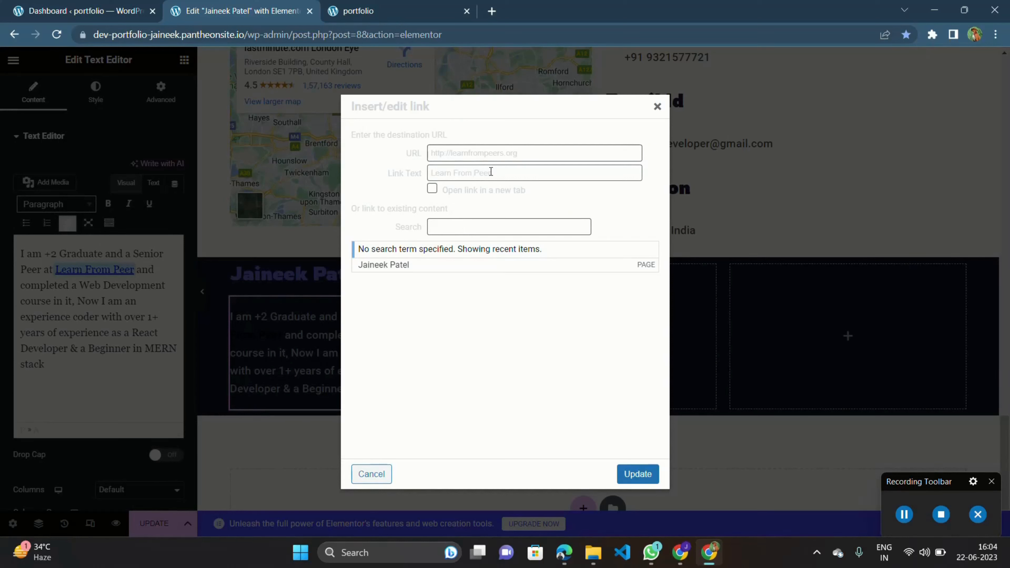
left_click(433, 190)
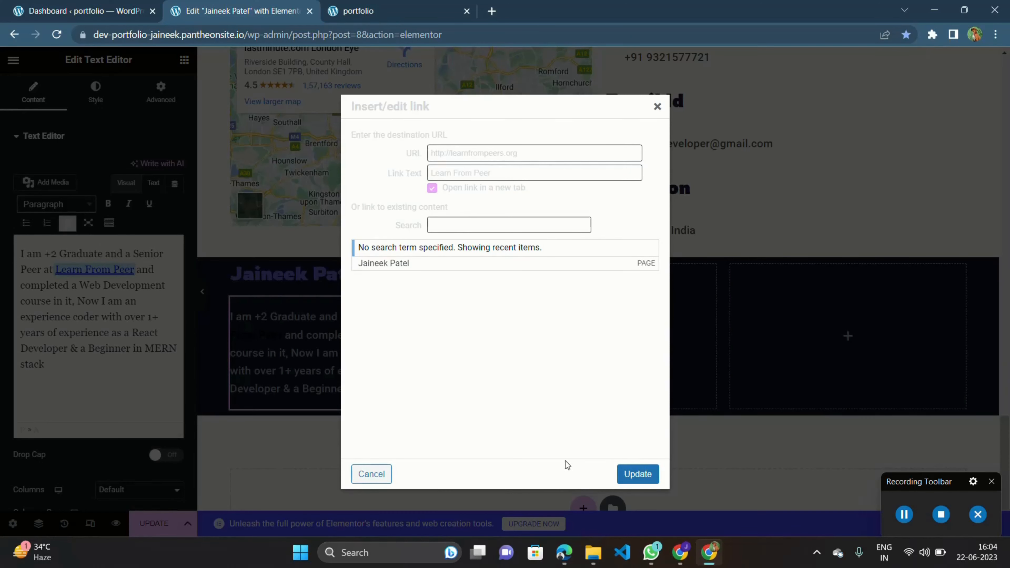
left_click(627, 475)
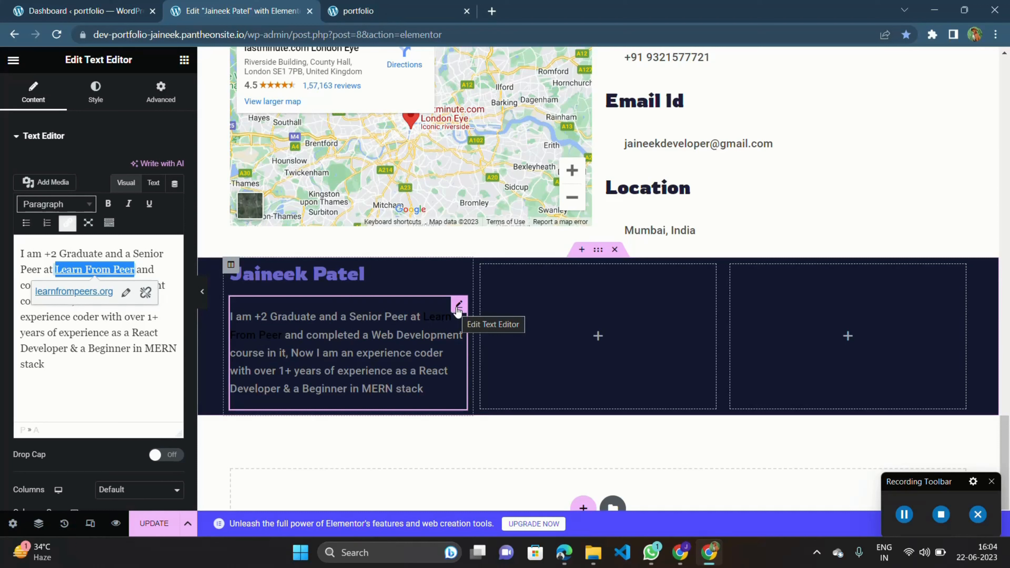
Inspect the paragraph's HTML source to check the link markup.
left_click(153, 183)
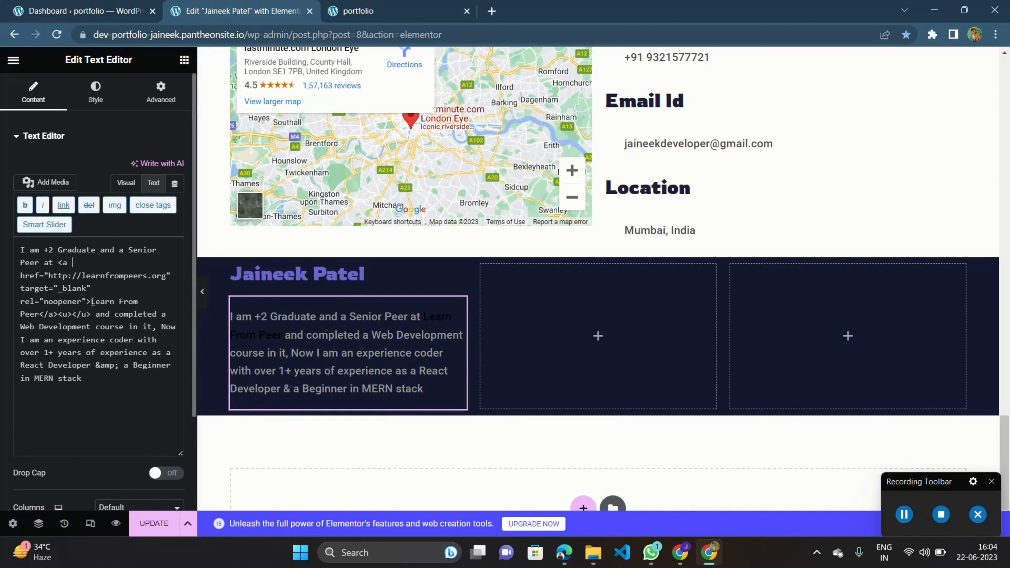
scroll(92, 301, "down", 1)
scroll(117, 227, "up", 1)
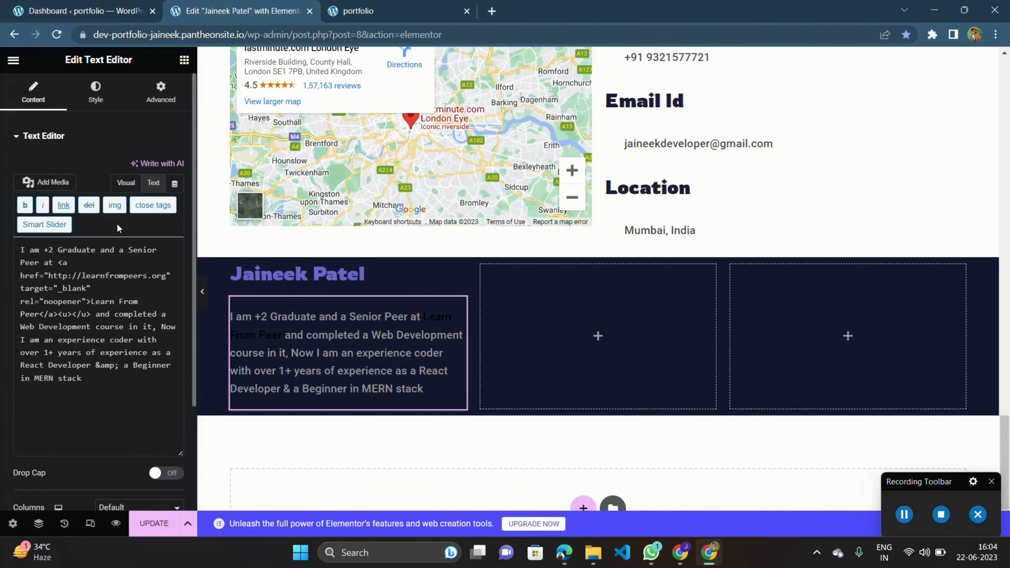
left_click(126, 187)
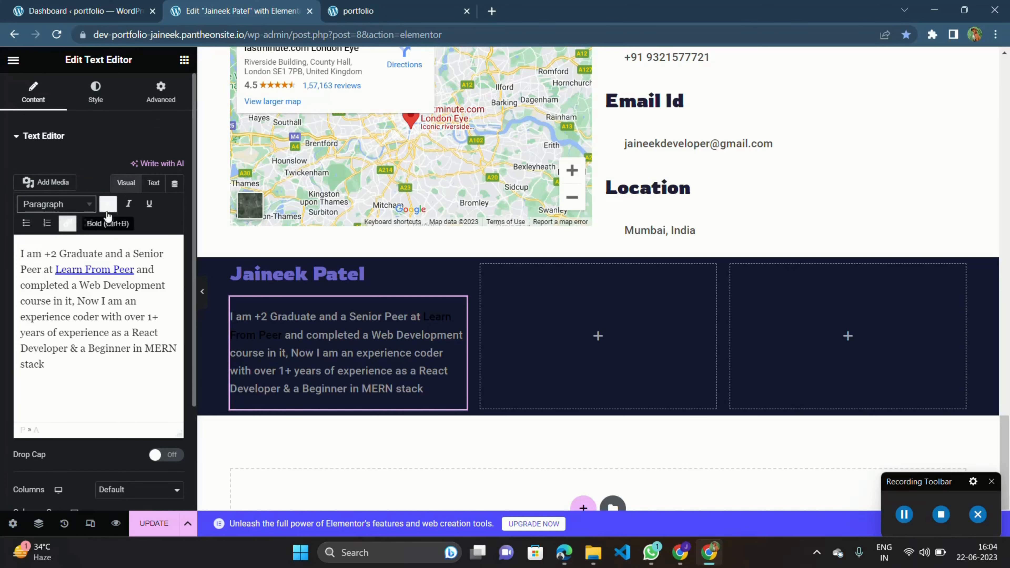
left_click(86, 269)
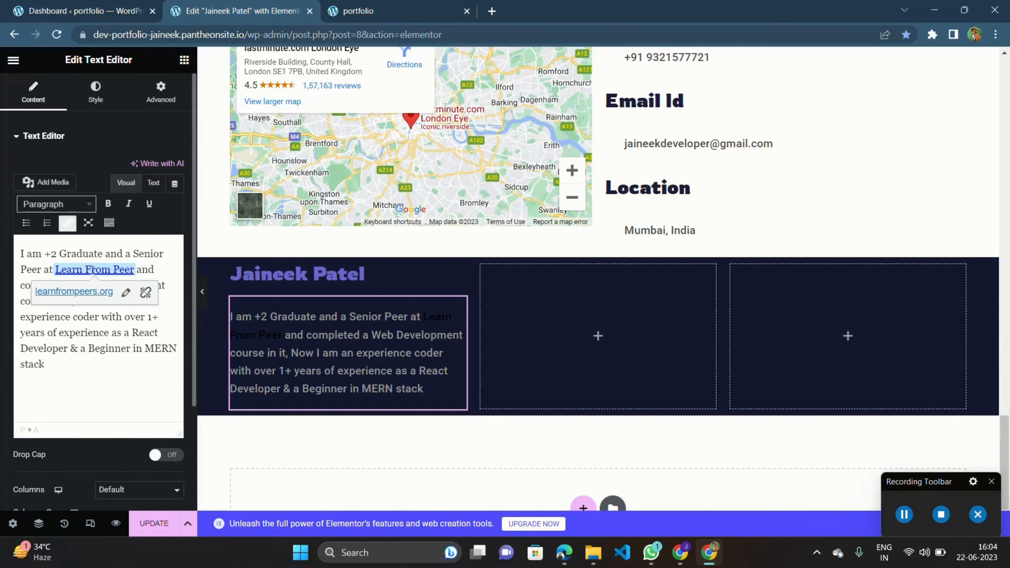
scroll(304, 361, "up", 1)
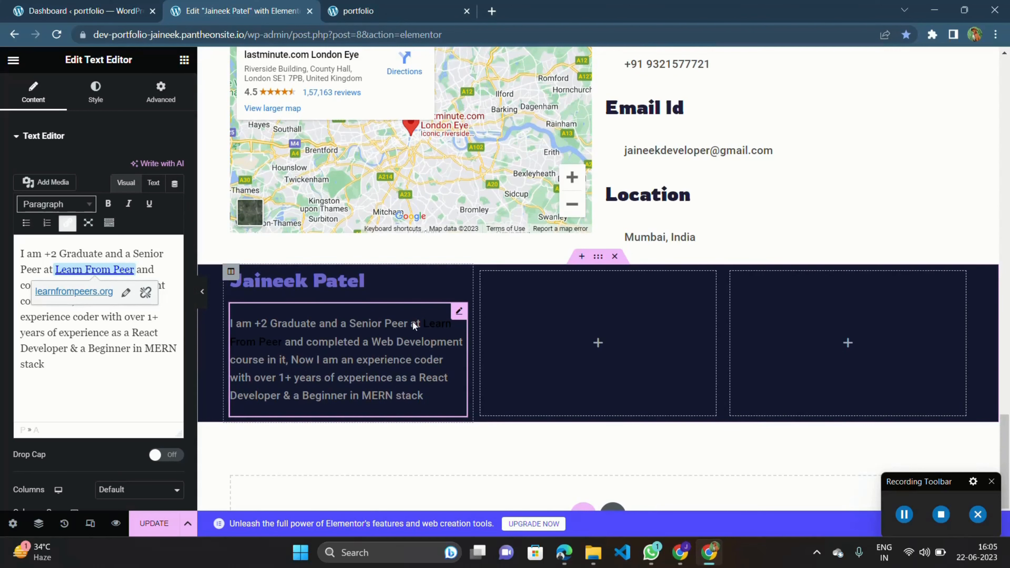
left_click(425, 325)
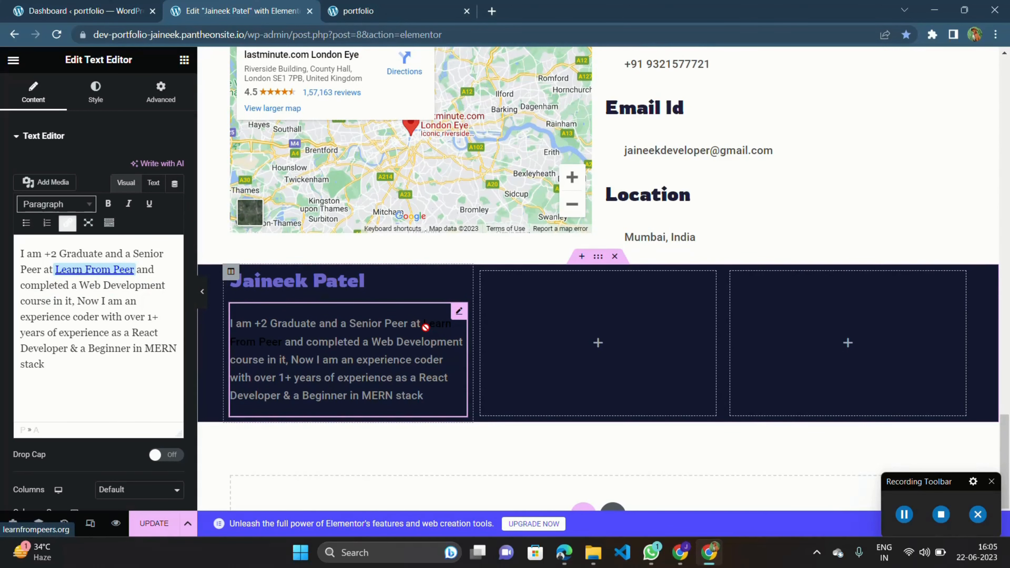
Set the section's background colour to #4C537C.
left_click(597, 256)
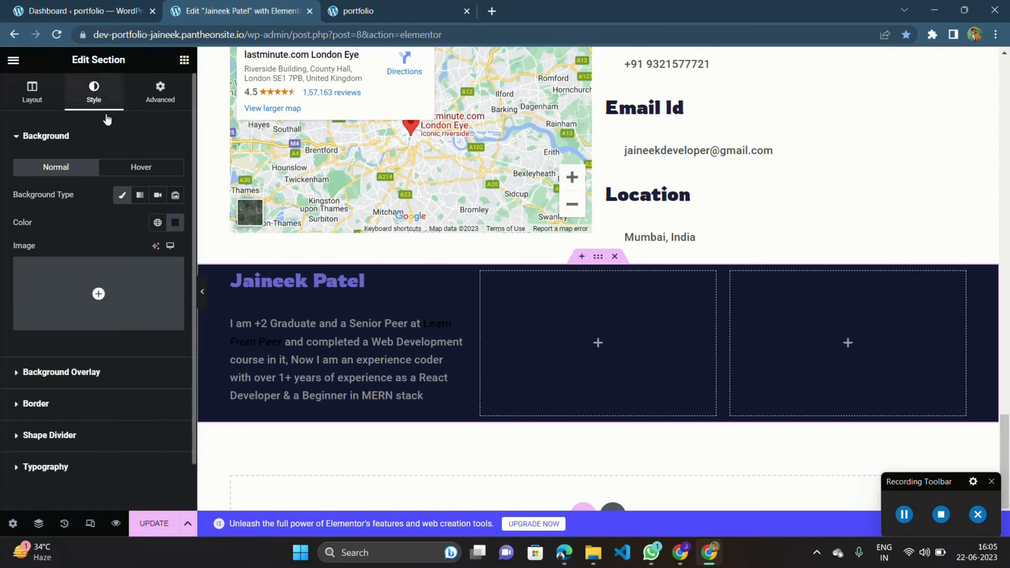
left_click(175, 223)
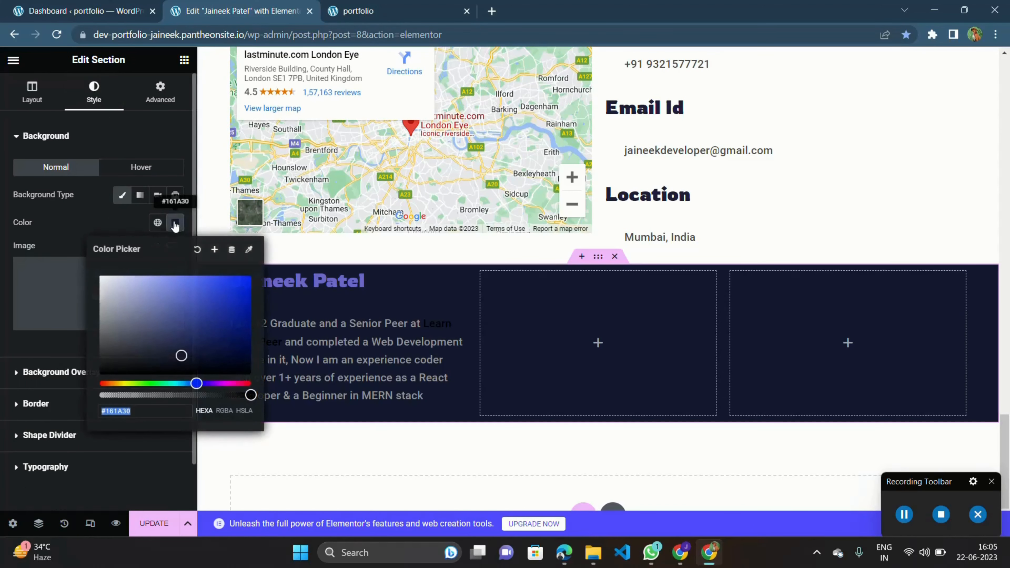
left_click_drag(169, 321, 150, 315)
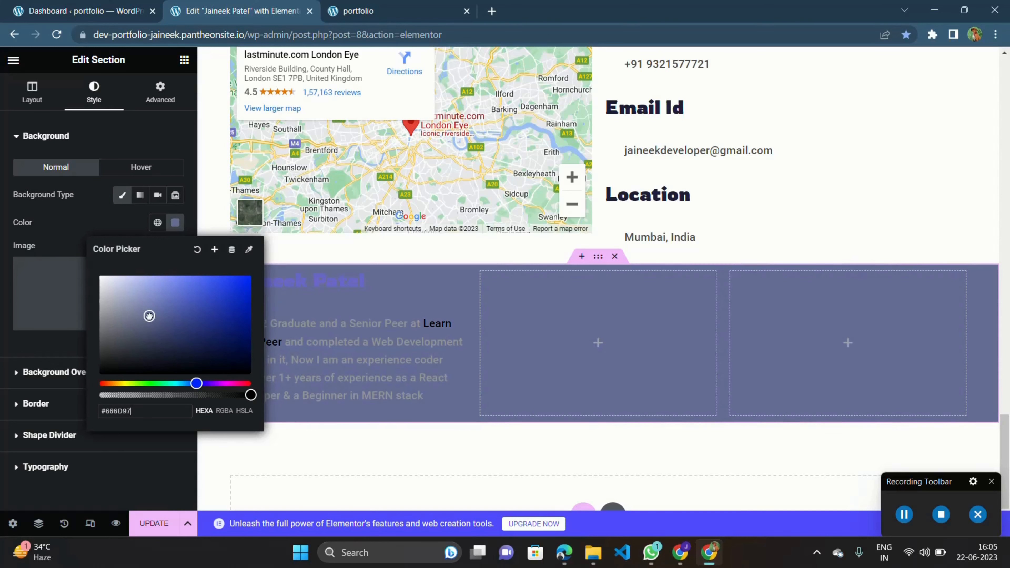
mouse_move(149, 315)
left_mouse_down()
mouse_move(136, 307)
mouse_move(159, 326)
left_mouse_up()
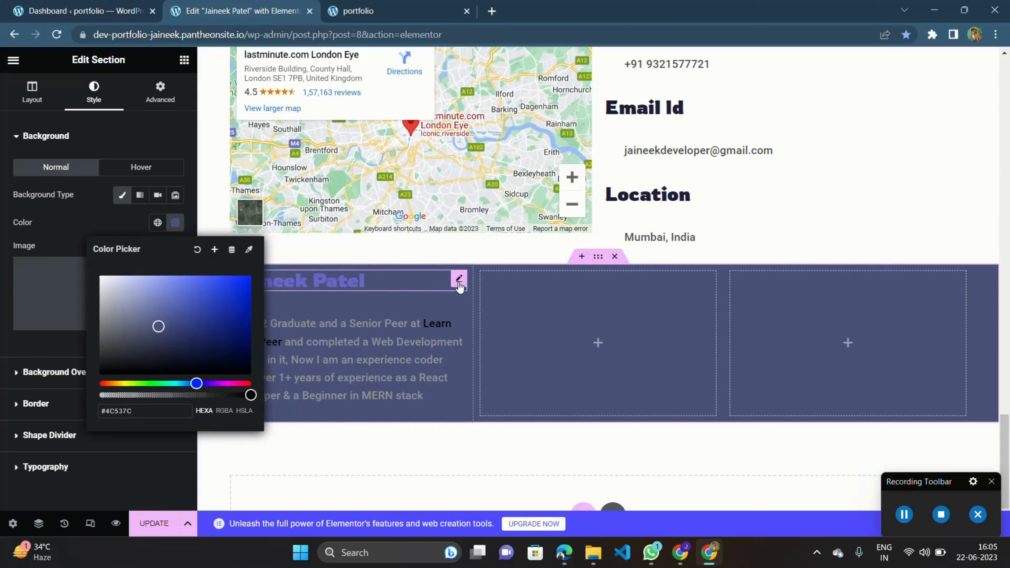
Set the name heading's text colour to #24214A.
left_click(459, 282)
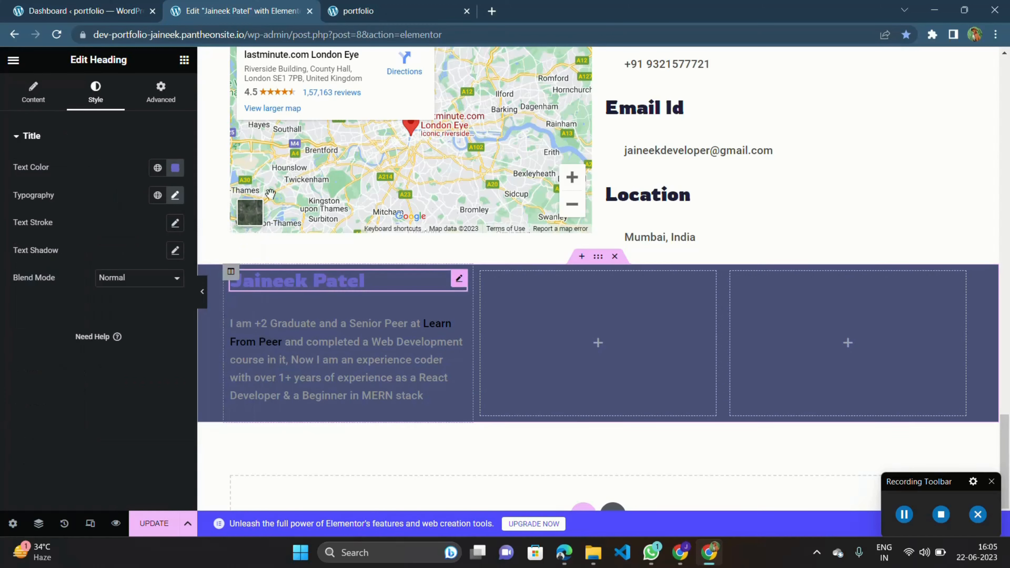
left_click(175, 167)
left_click_drag(190, 273, 184, 291)
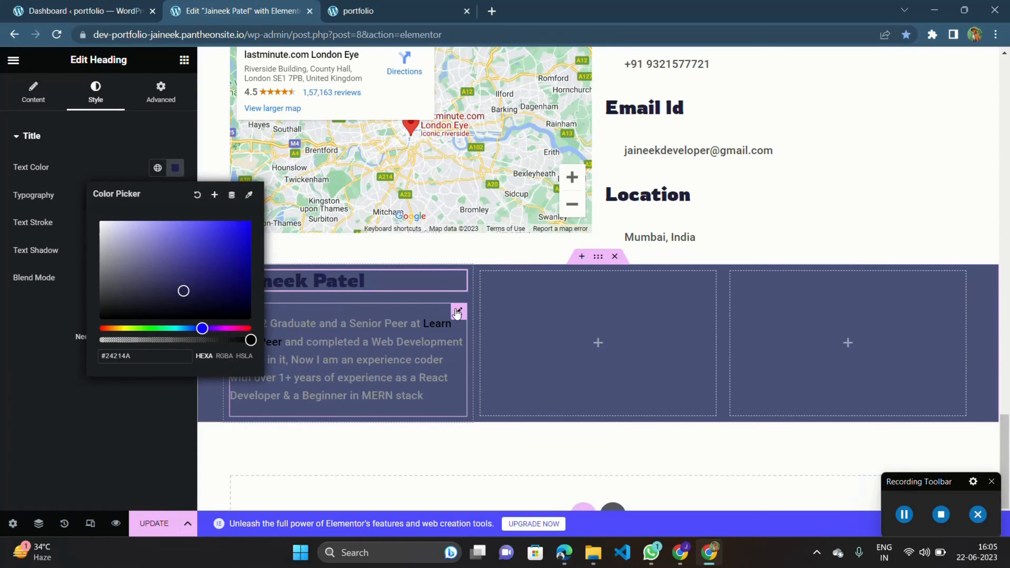
Set the paragraph's text colour to #201C3E.
left_click(458, 311)
left_click(95, 95)
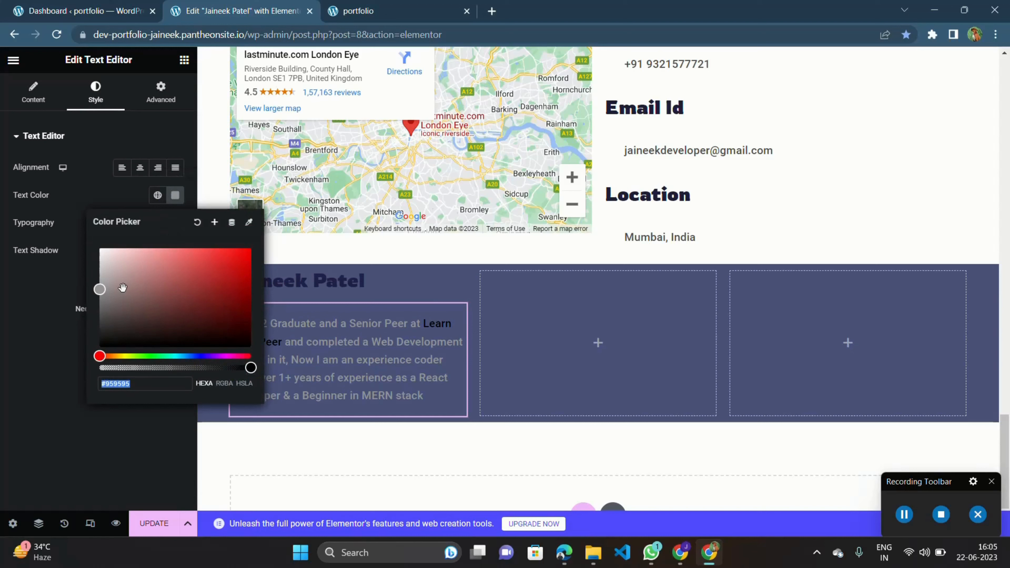
left_click_drag(118, 306, 126, 325)
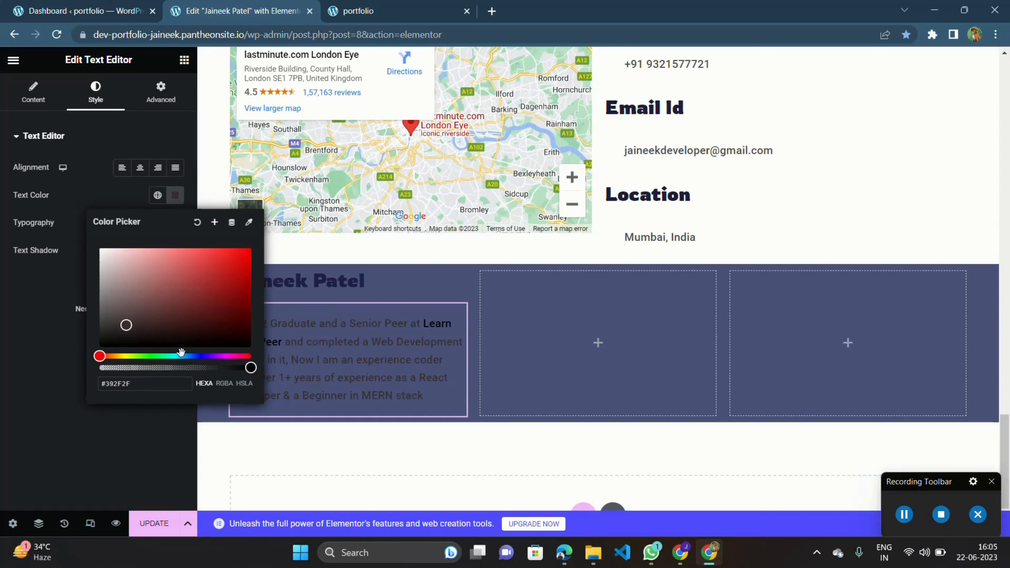
left_click_drag(179, 355, 203, 355)
left_click_drag(168, 309, 181, 321)
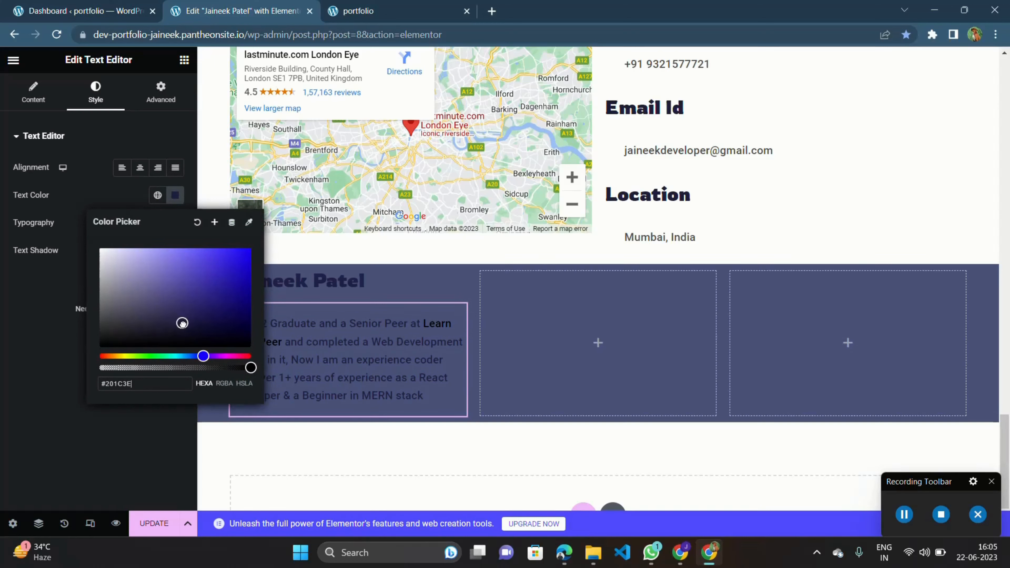
Set the paragraph's alignment to justified.
left_click(32, 87)
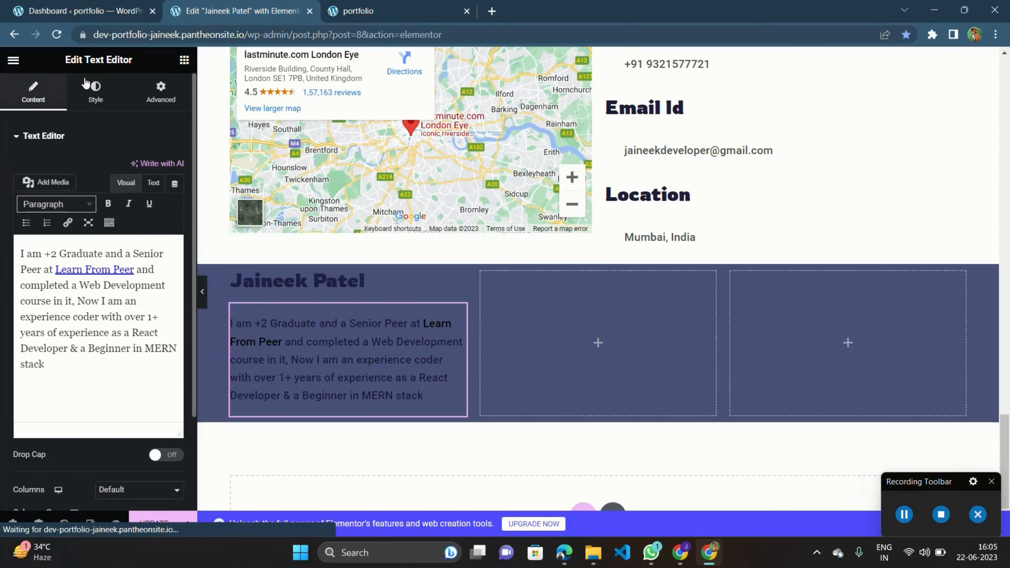
left_click(96, 94)
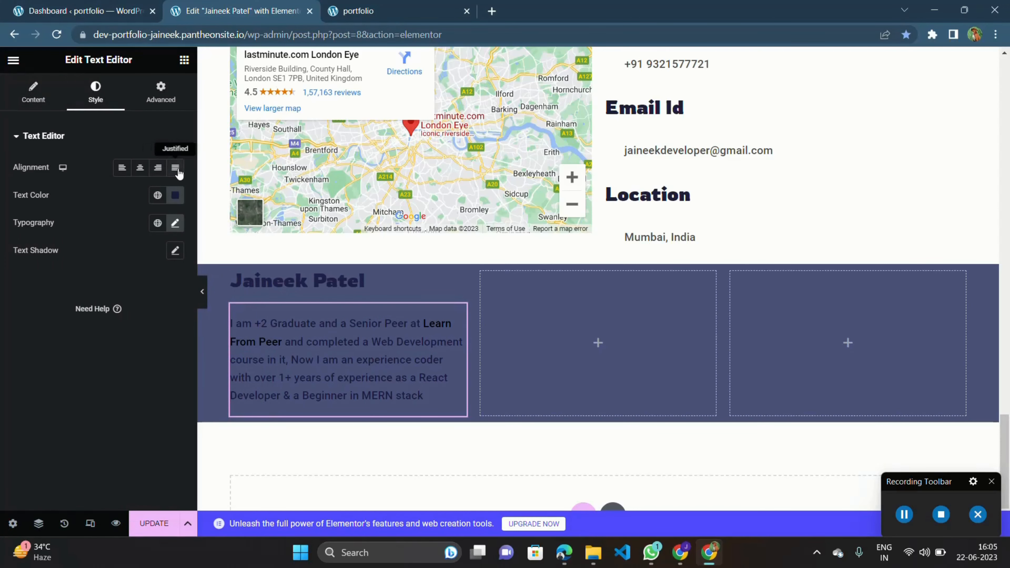
left_click(176, 167)
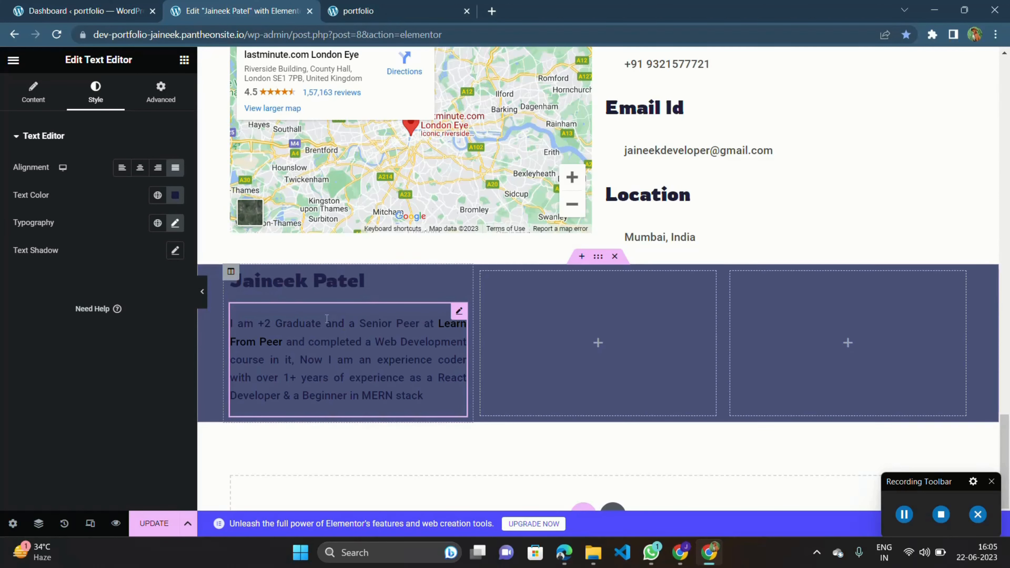
Add a Social Icons widget to the middle column of the section.
left_click(184, 60)
type("soci")
left_click_drag(52, 232, 528, 330)
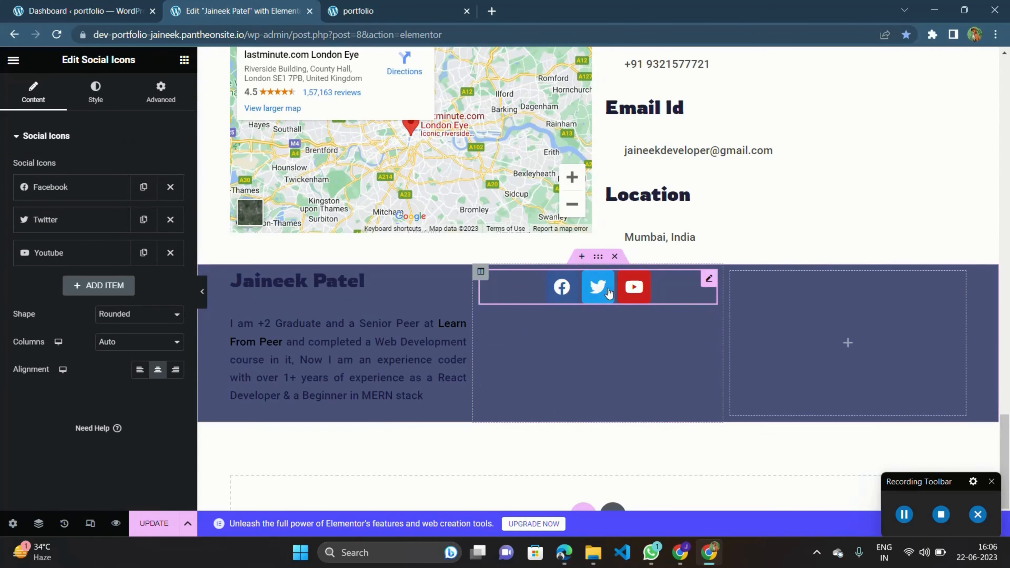
Set the middle column's vertical alignment to Middle.
left_click(480, 272)
scroll(481, 272, "up", 5)
scroll(480, 271, "down", 5)
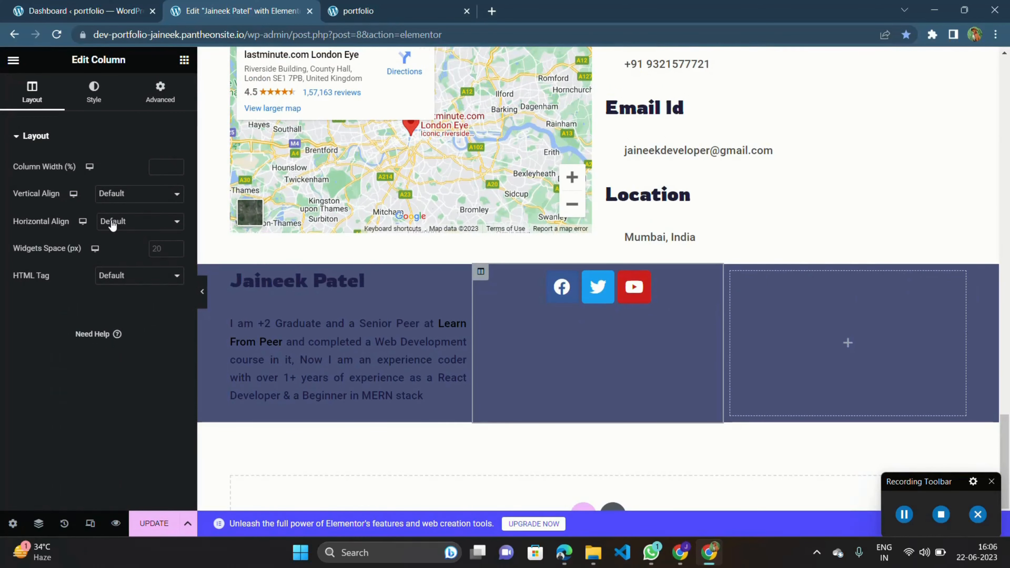
left_click(128, 198)
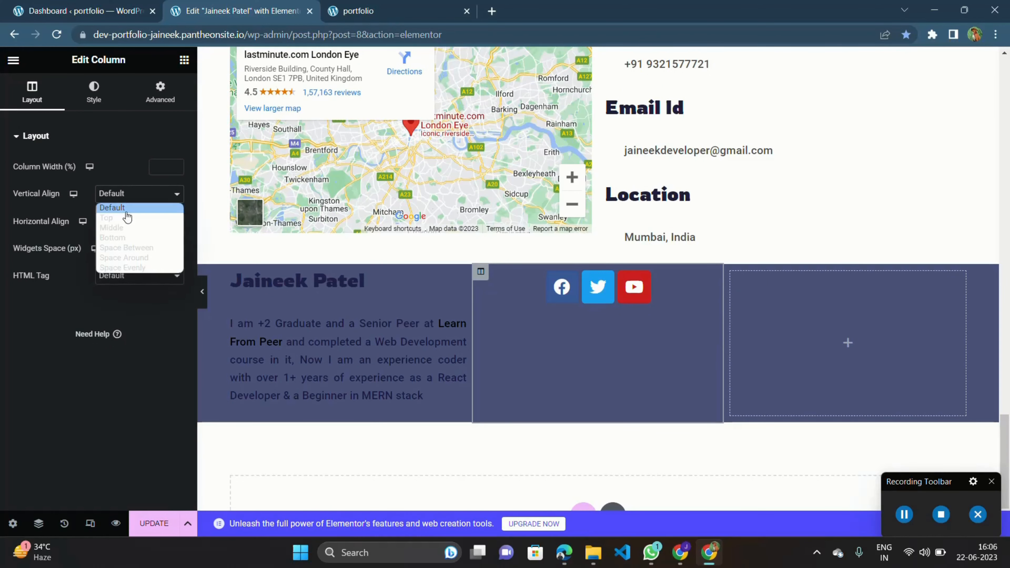
left_click(121, 229)
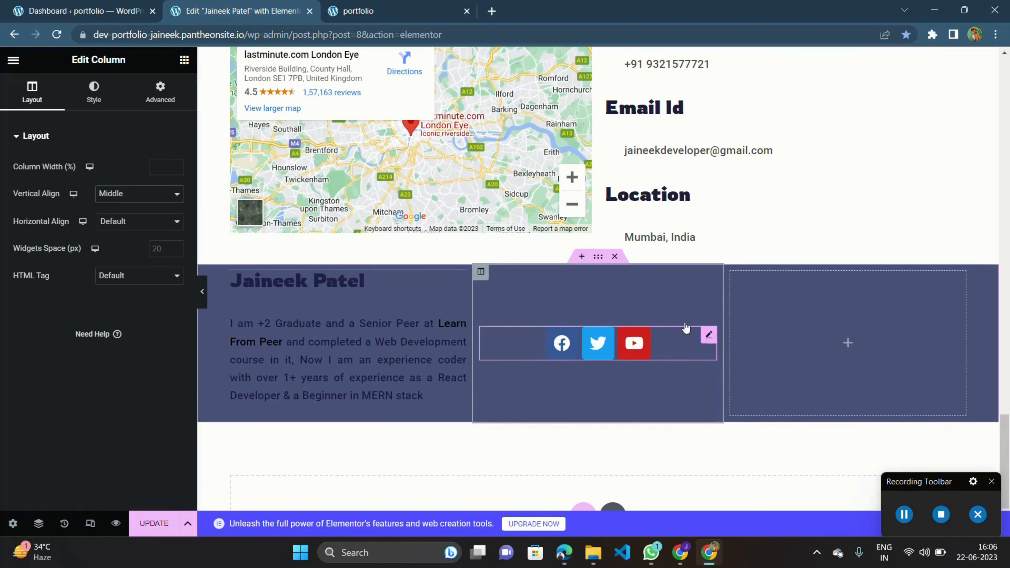
Select the social icons widget, keep its shape Rounded, and switch its icon colour mode to Custom.
left_click(708, 336)
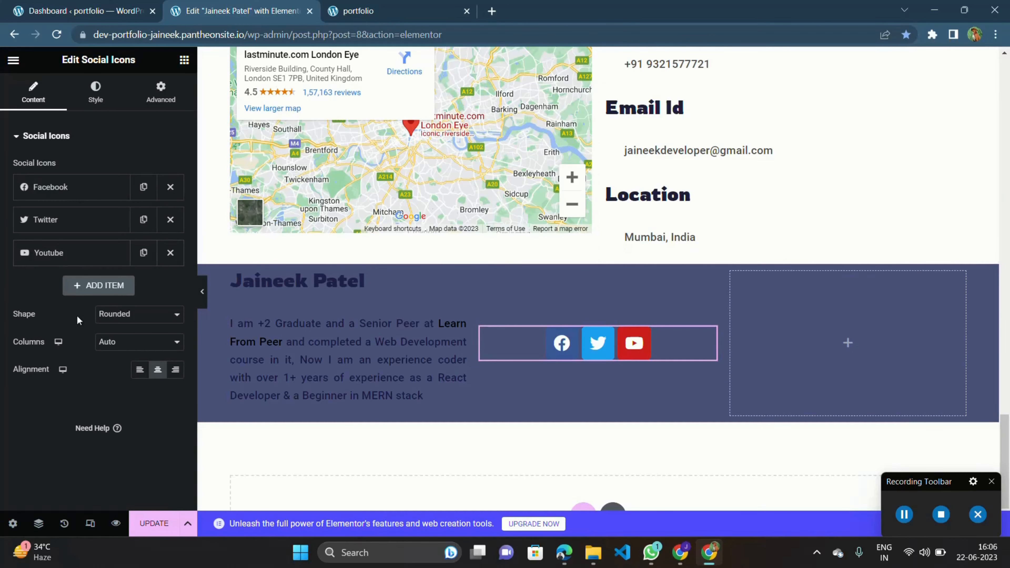
left_click(142, 314)
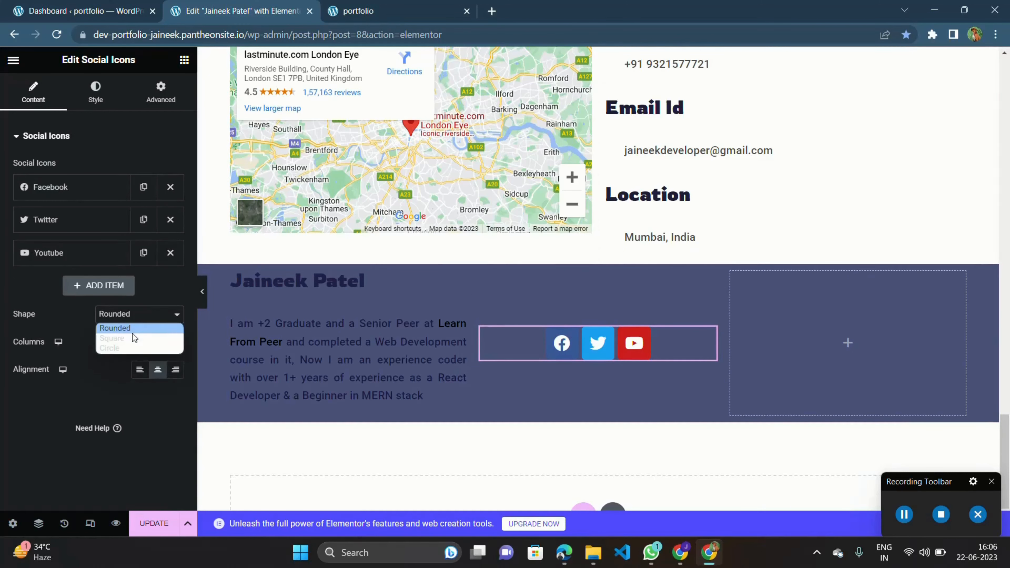
left_click(131, 335)
left_click(134, 318)
left_click(130, 326)
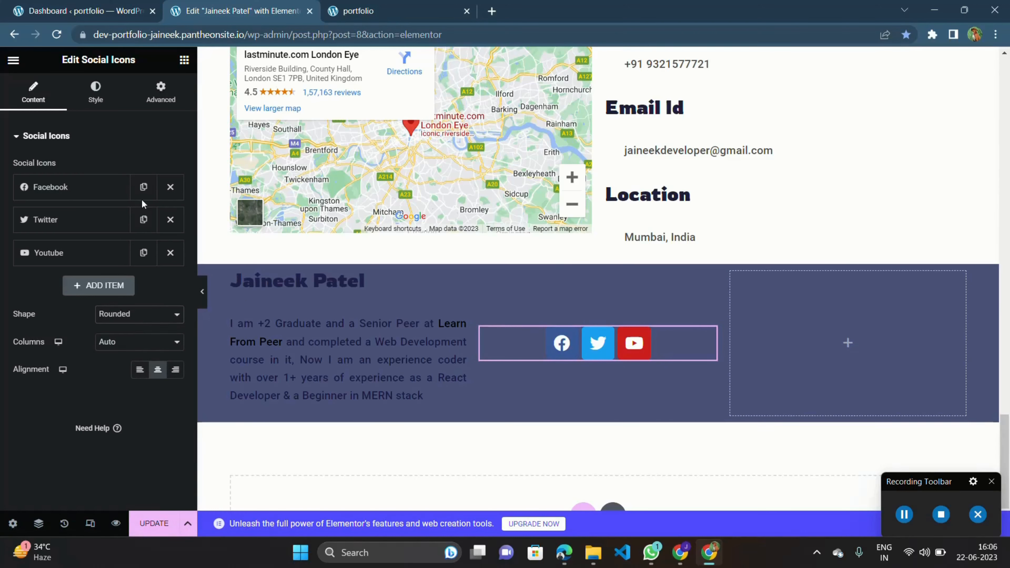
left_click(88, 97)
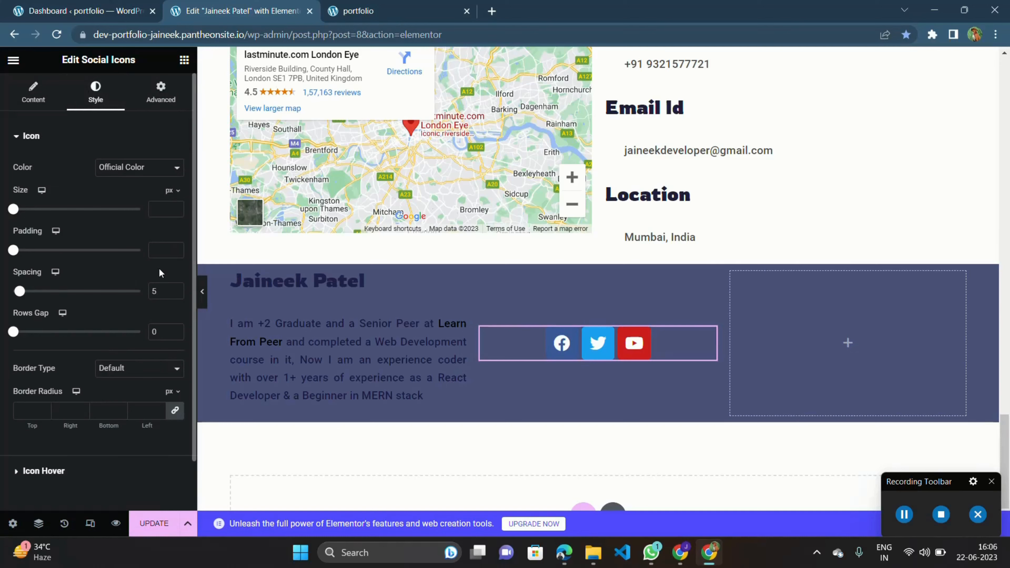
left_click(126, 167)
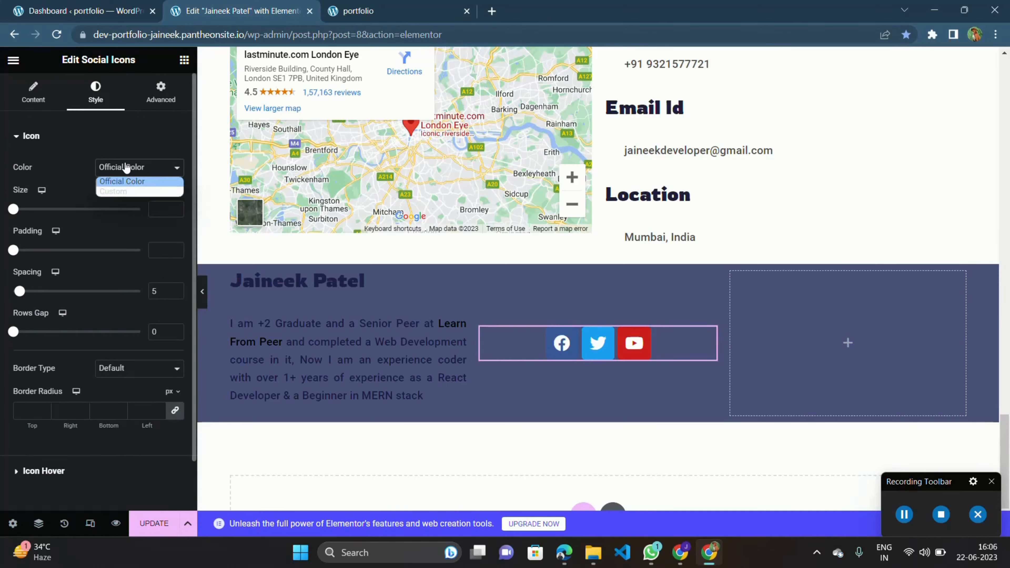
left_click(122, 192)
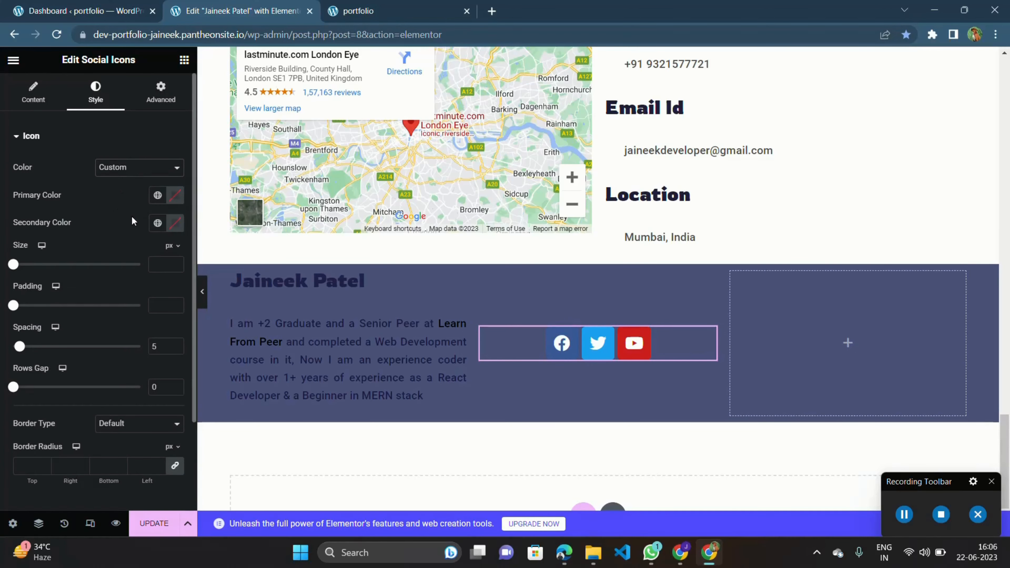
Set the social icons' primary colour to #262039 and their spacing to 34.
left_click(177, 199)
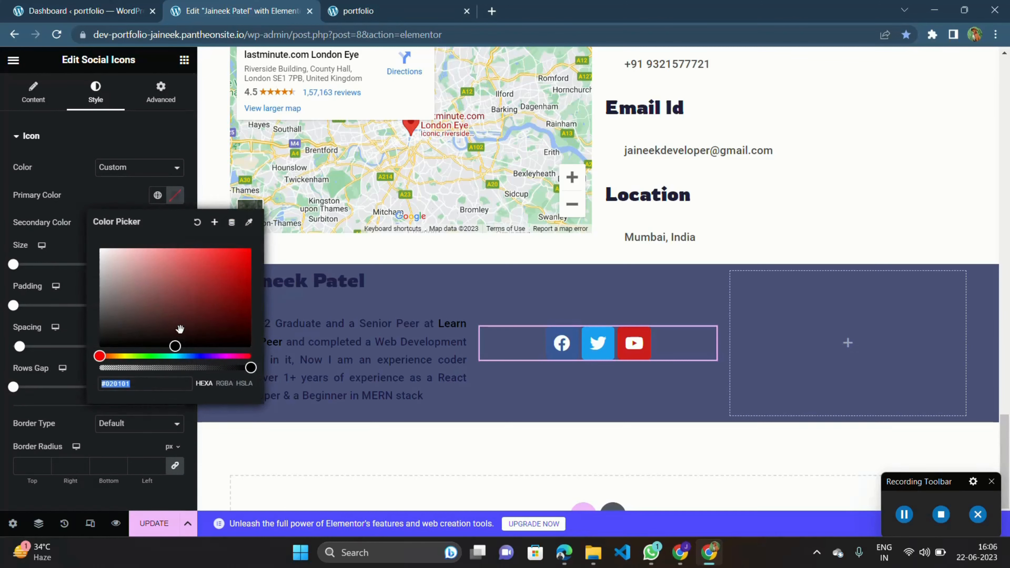
left_click(196, 356)
left_click_drag(185, 305, 166, 325)
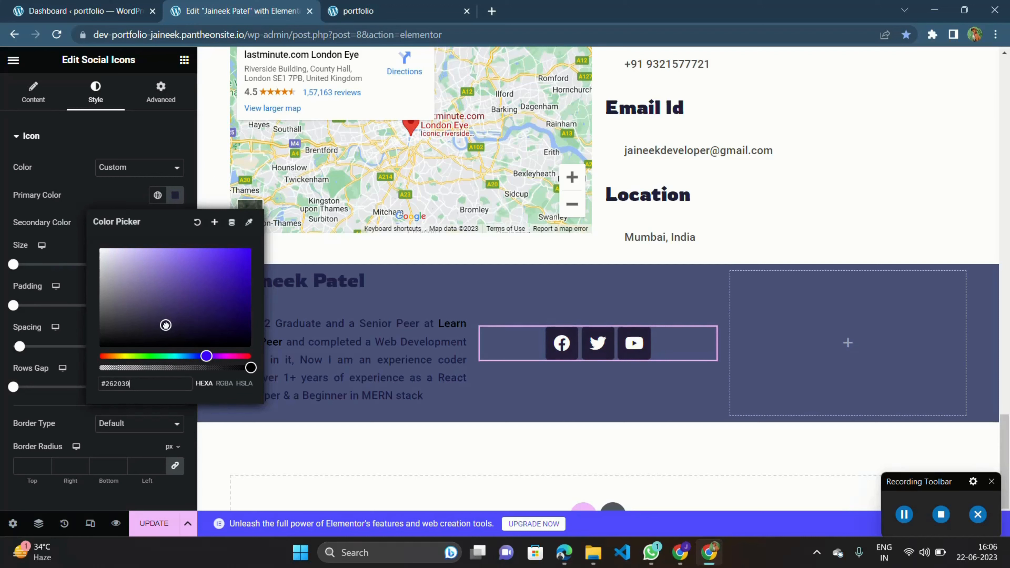
left_click(63, 422)
left_click_drag(21, 349, 59, 350)
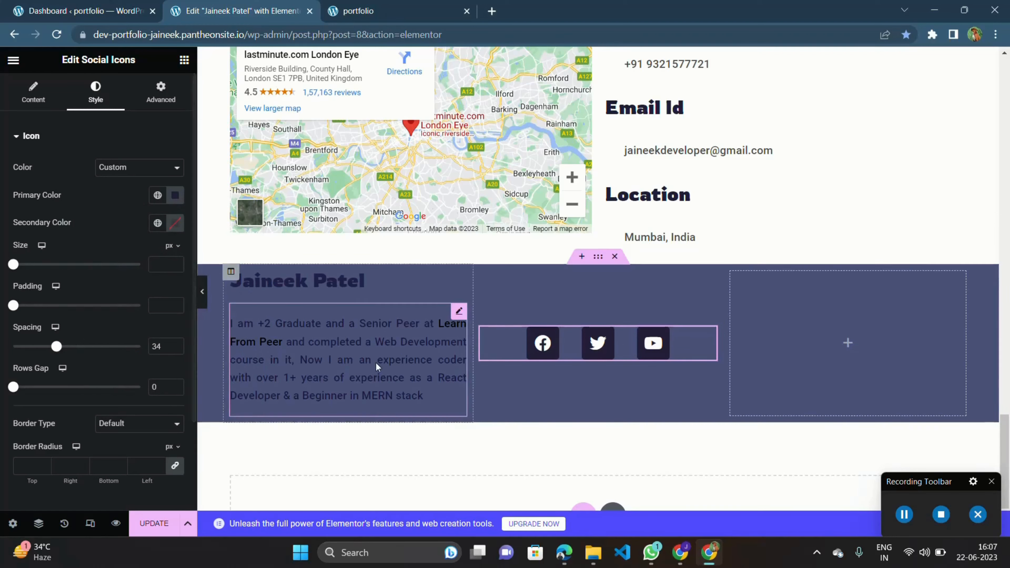
Add a Text Editor widget to the right column and replace its text with 'All copyright riserved by' plus the owner's name.
left_click(843, 320)
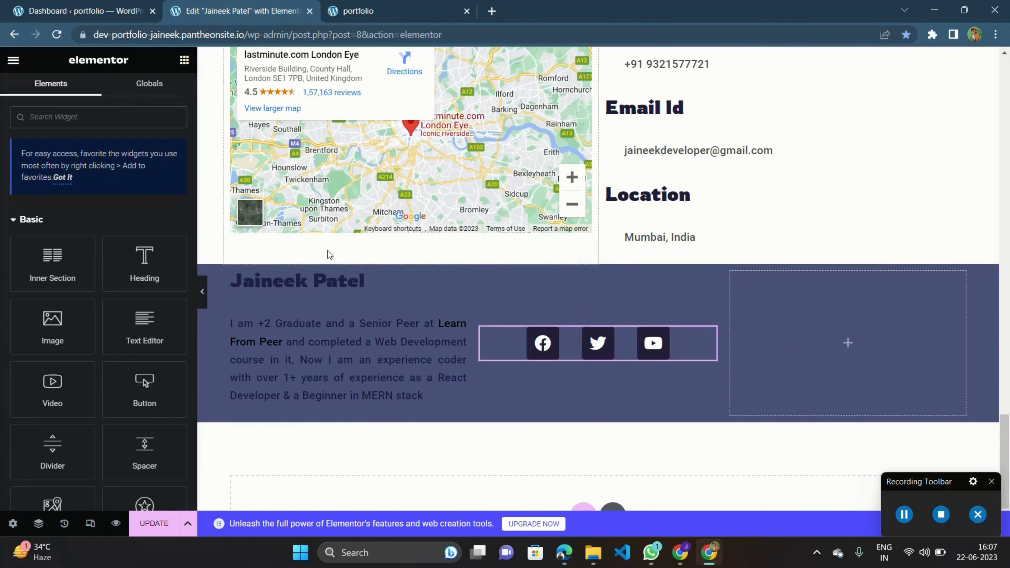
left_click_drag(146, 324, 777, 325)
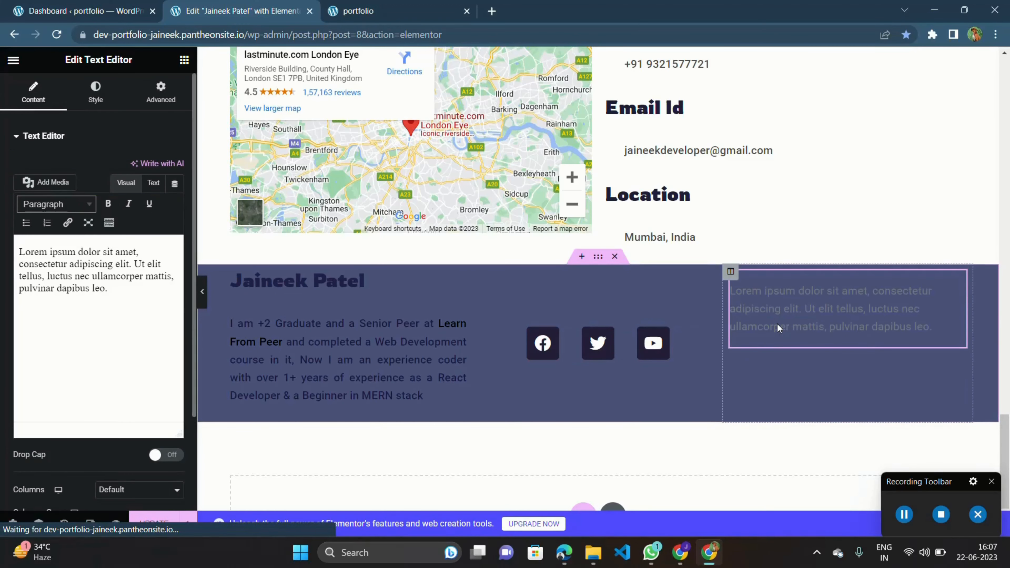
triple_click(778, 327)
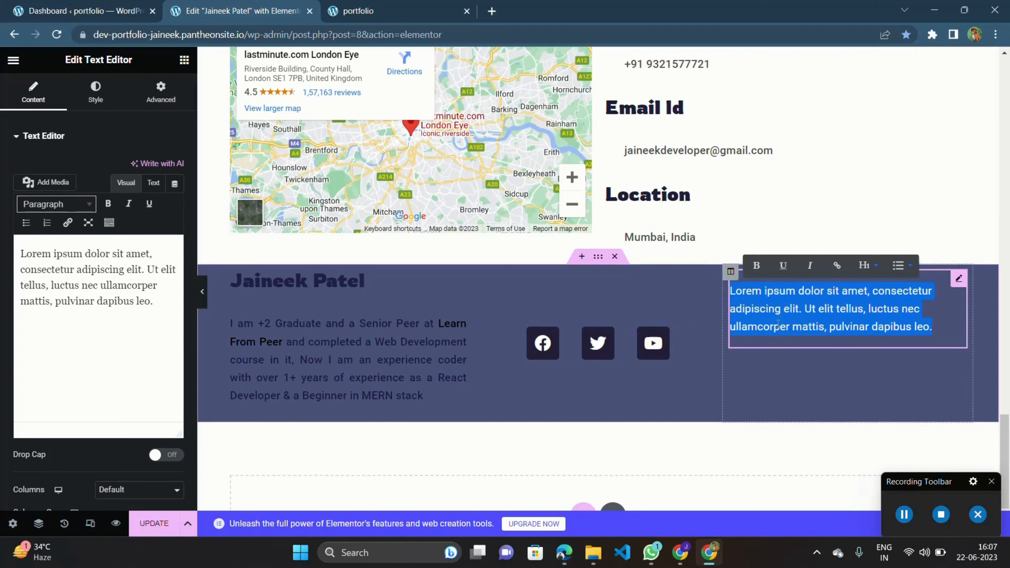
key("BackSpace")
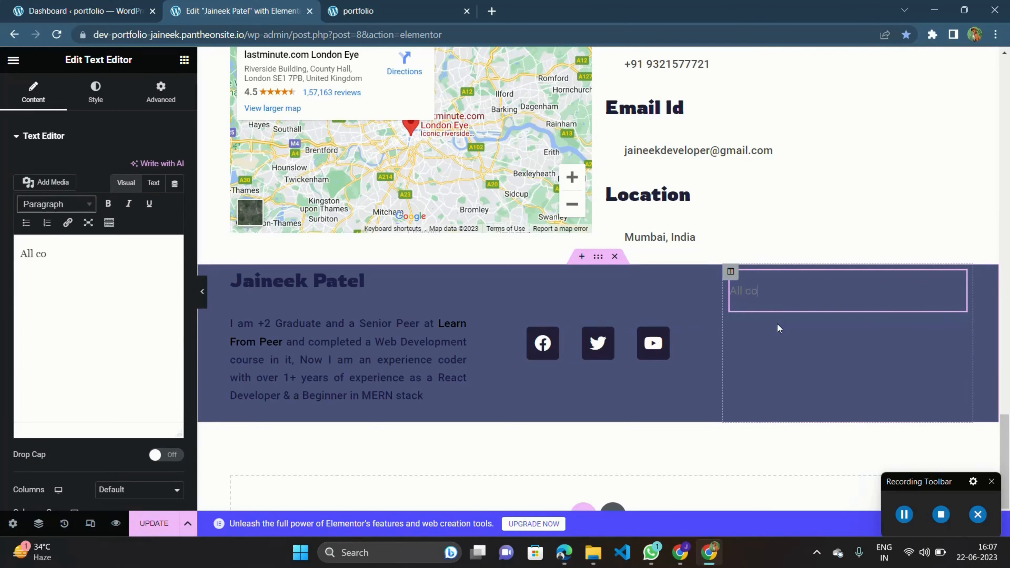
type("copyright")
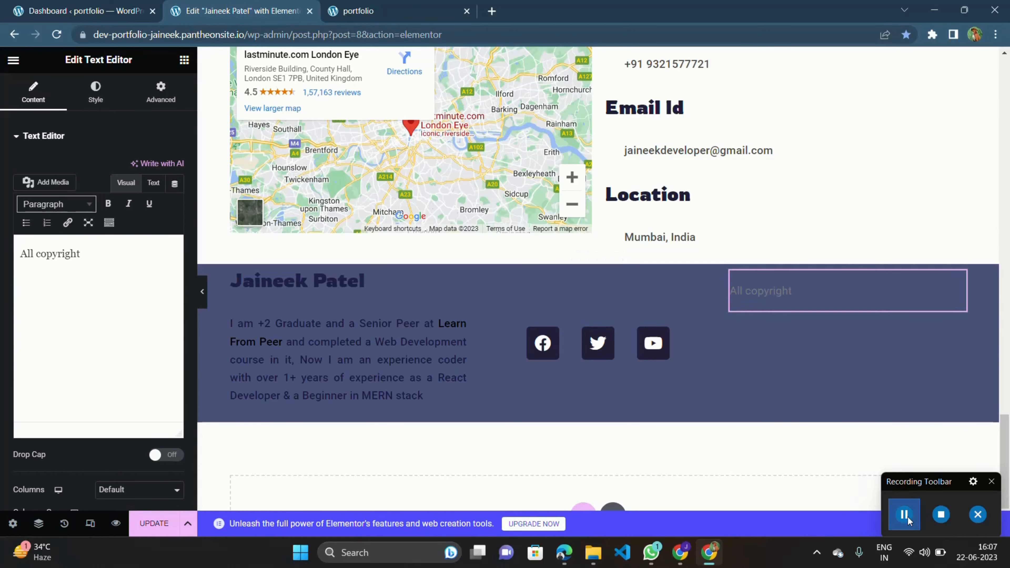
left_click(803, 290)
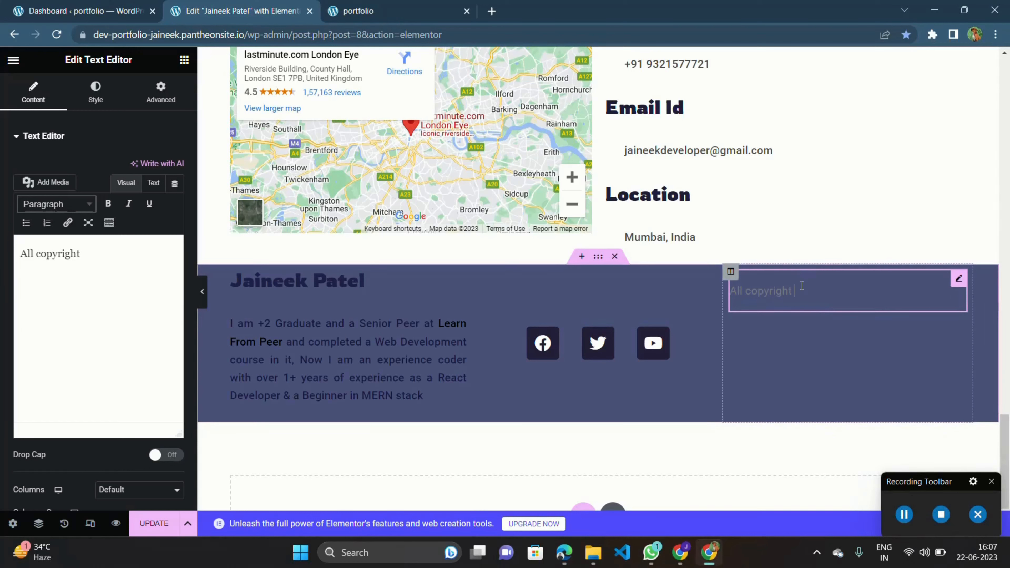
type("riserved by Jaineek Patel")
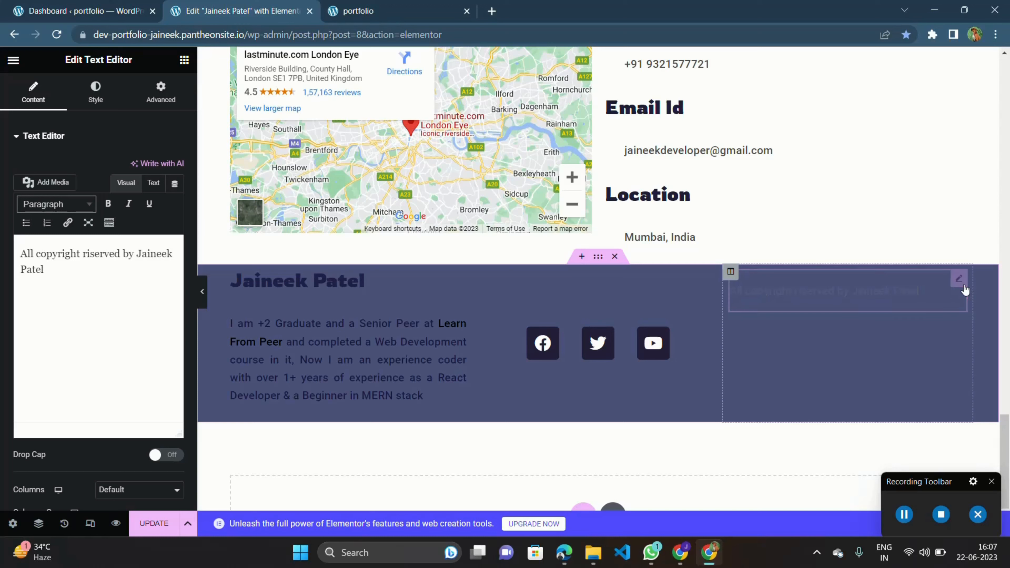
Set the copyright text's colour to #D2D2D2.
left_click(100, 104)
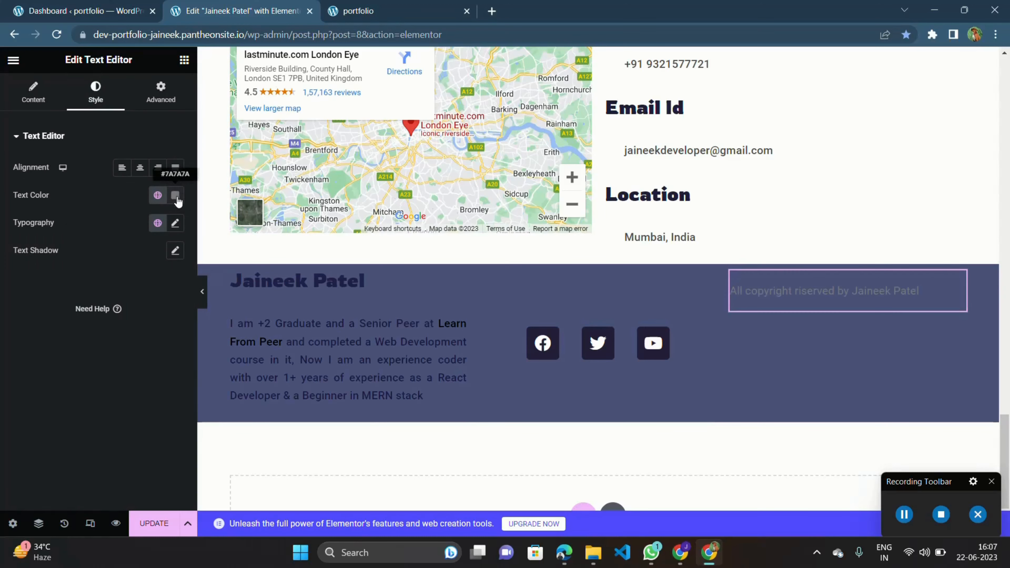
left_click(175, 195)
left_click_drag(176, 266, 90, 269)
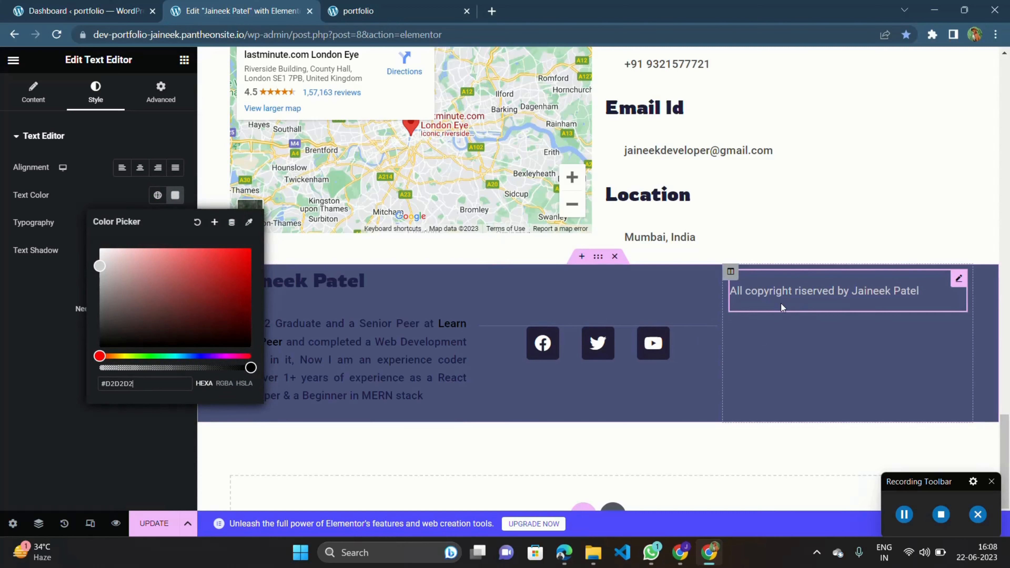
left_click(75, 266)
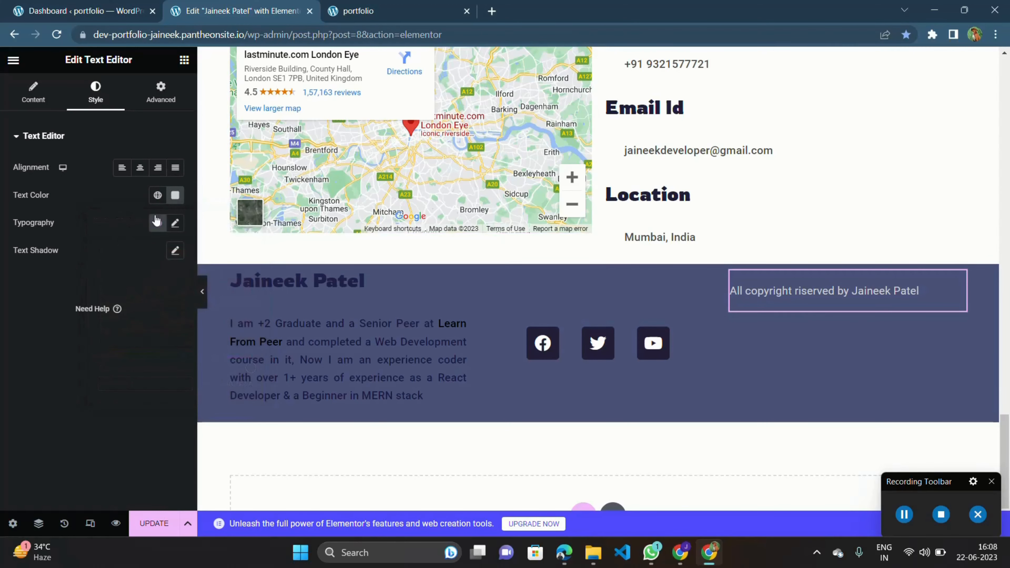
Set the copyright text's font family to Roboto Condensed and centre-align it.
left_click(174, 223)
left_click(150, 290)
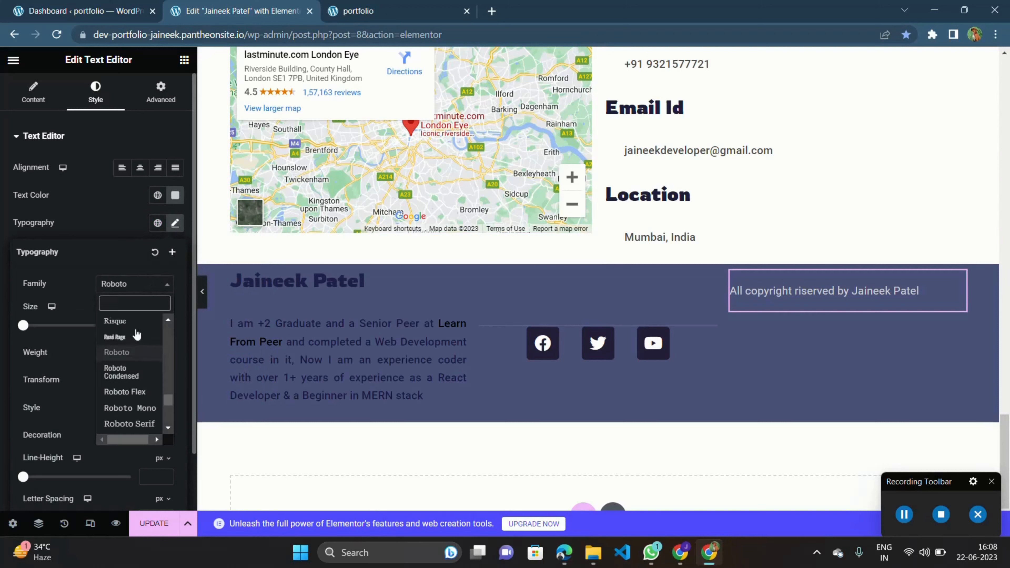
left_click(131, 371)
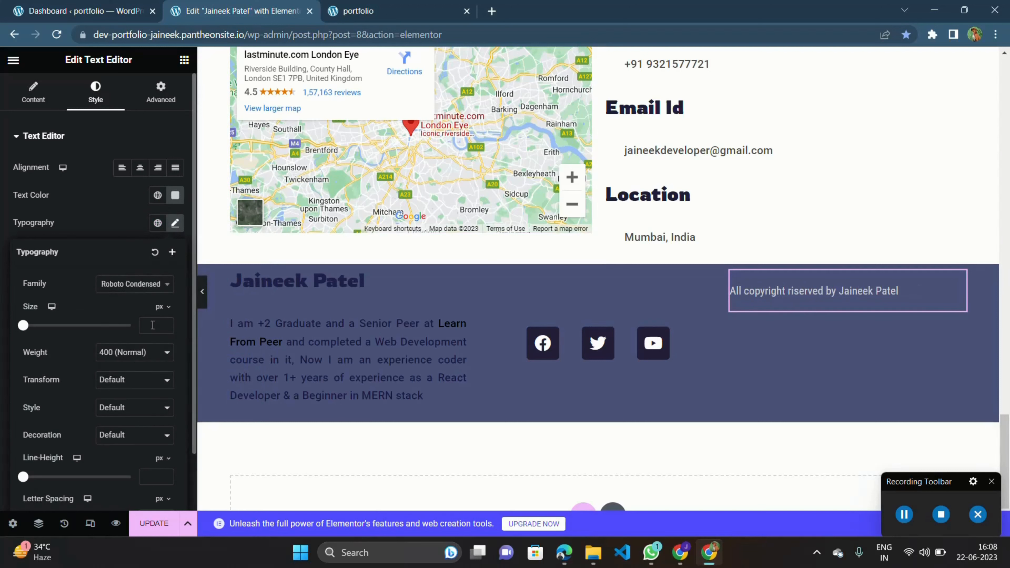
left_click(118, 352)
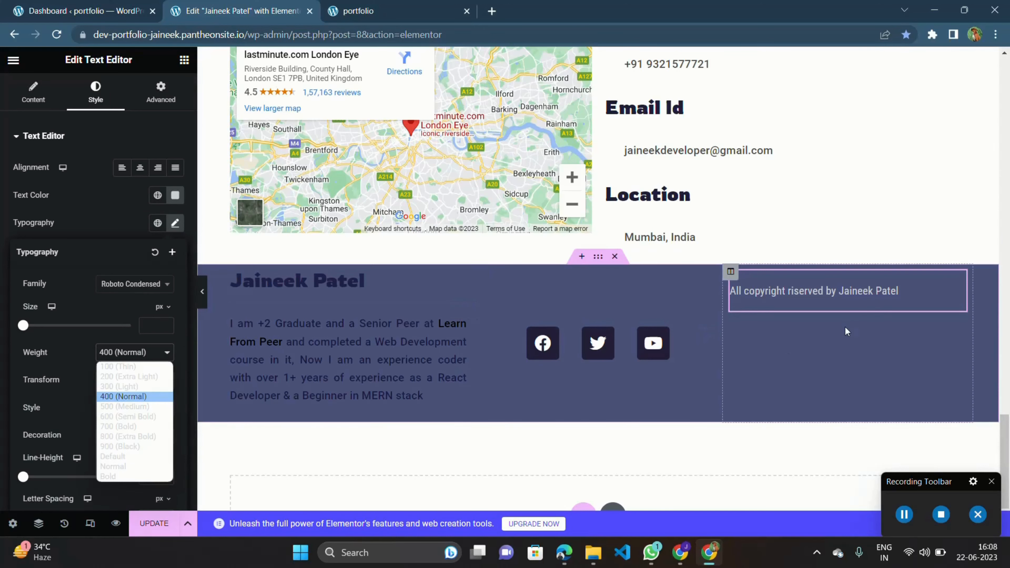
left_click(964, 278)
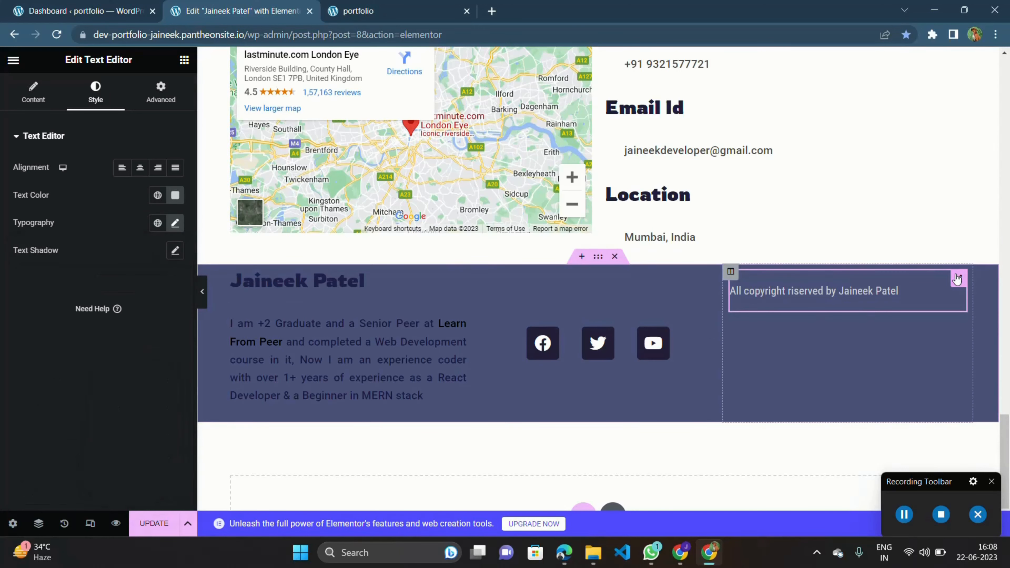
left_click(139, 172)
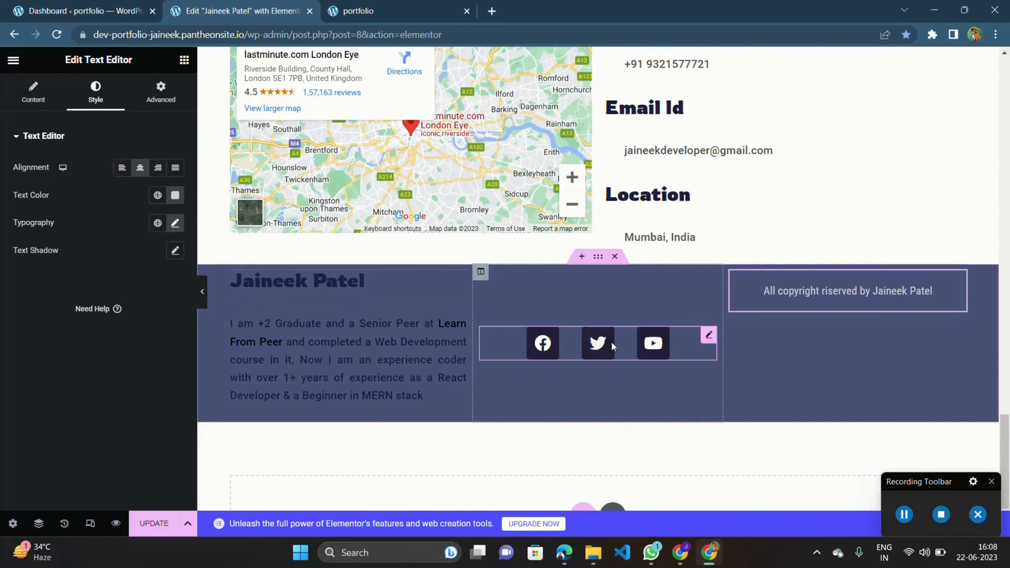
Insert a © symbol after 'All' in the copyright text.
left_click(782, 289)
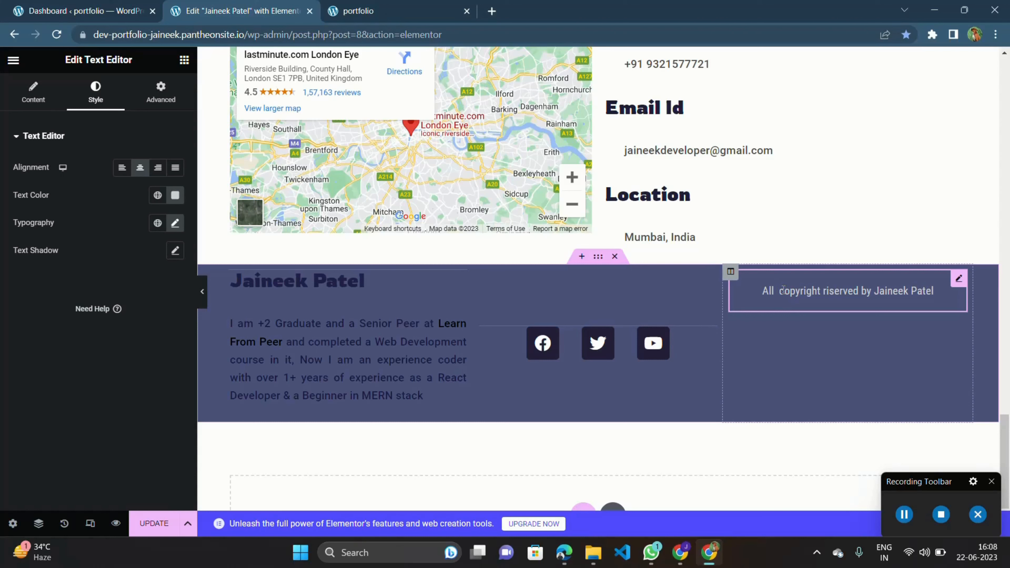
key("super+period")
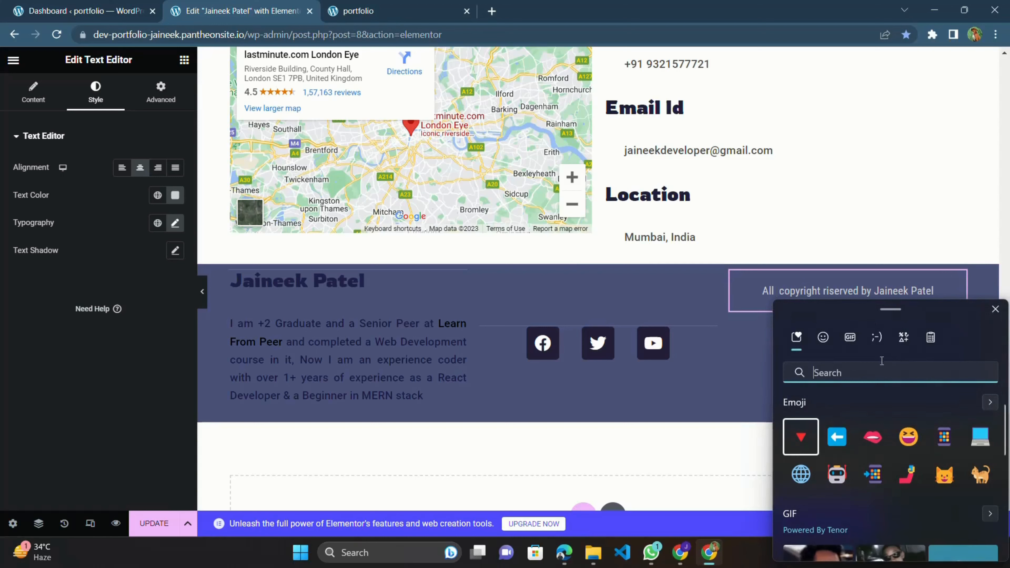
left_click(904, 338)
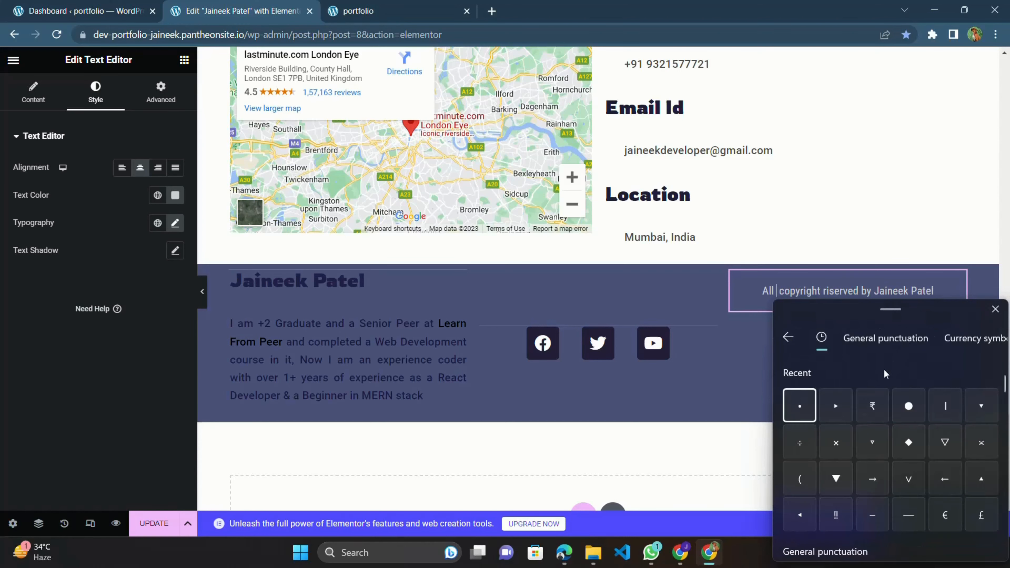
scroll(878, 430, "down", 3)
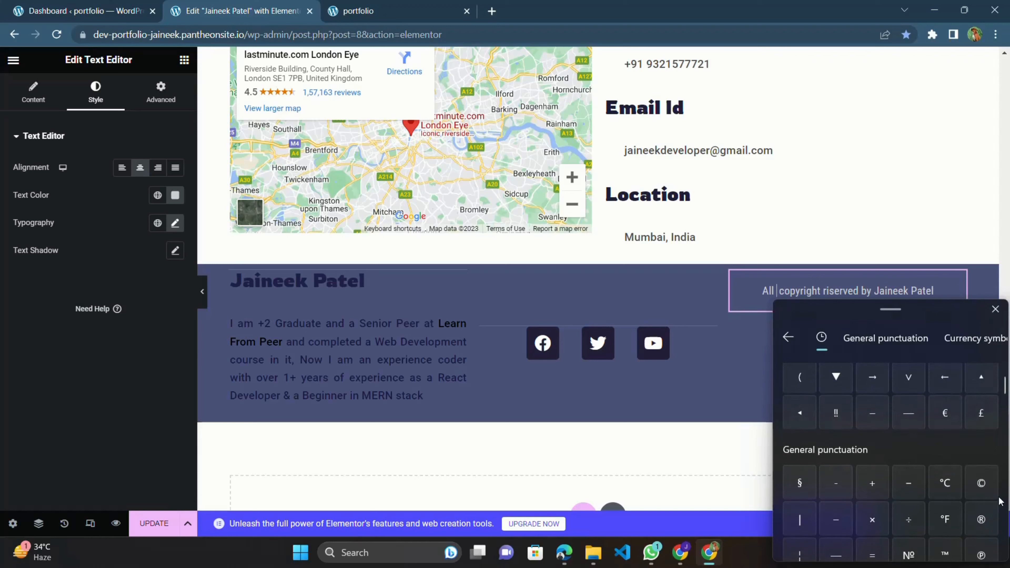
left_click(979, 483)
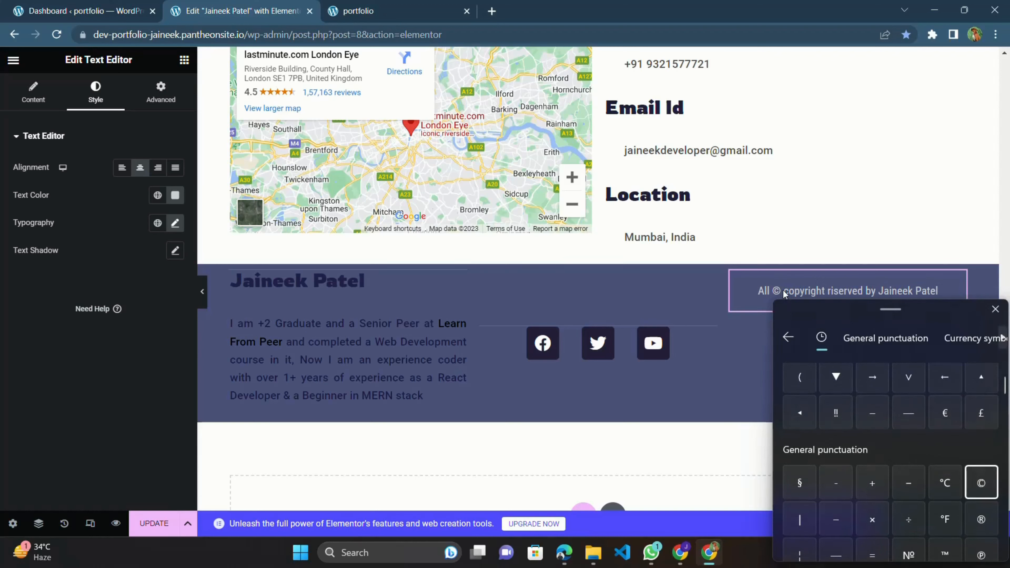
key("Escape")
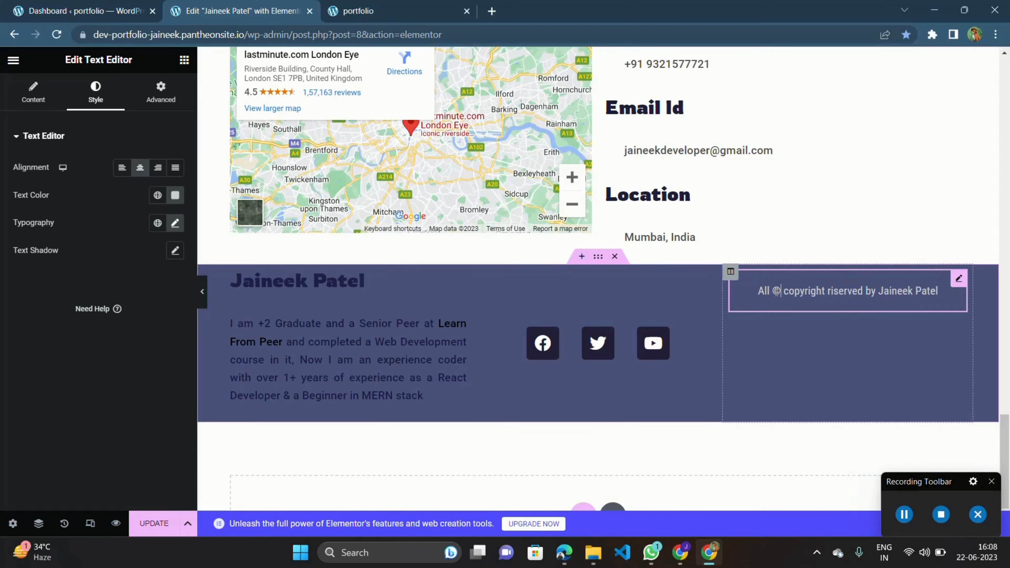
double_click(775, 290)
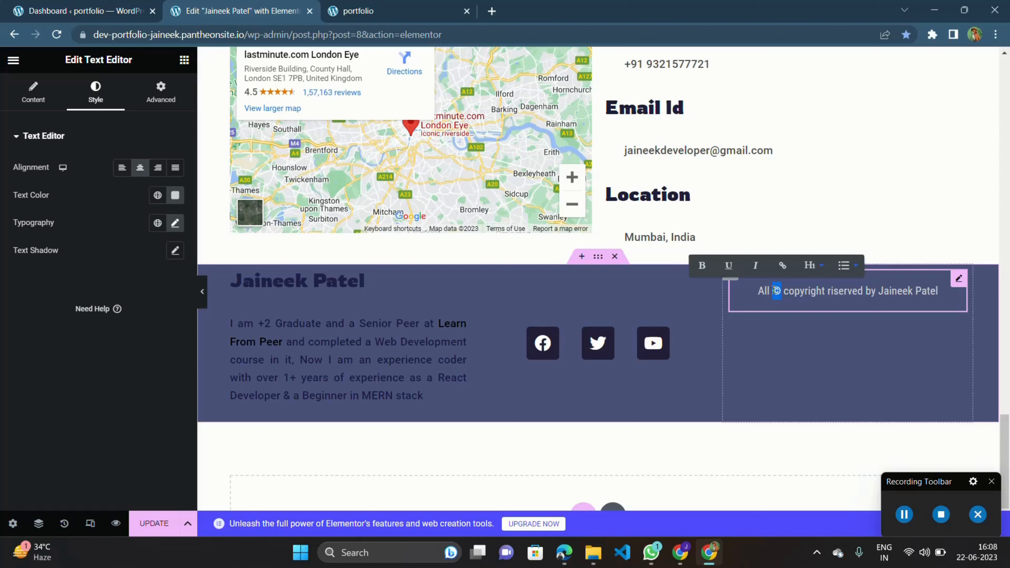
key("super+period")
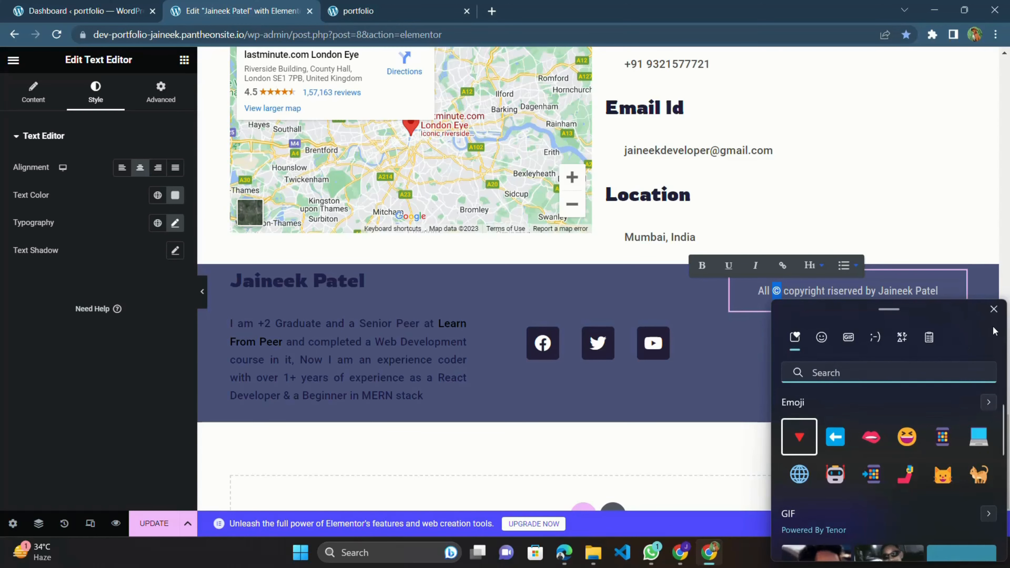
left_click(993, 309)
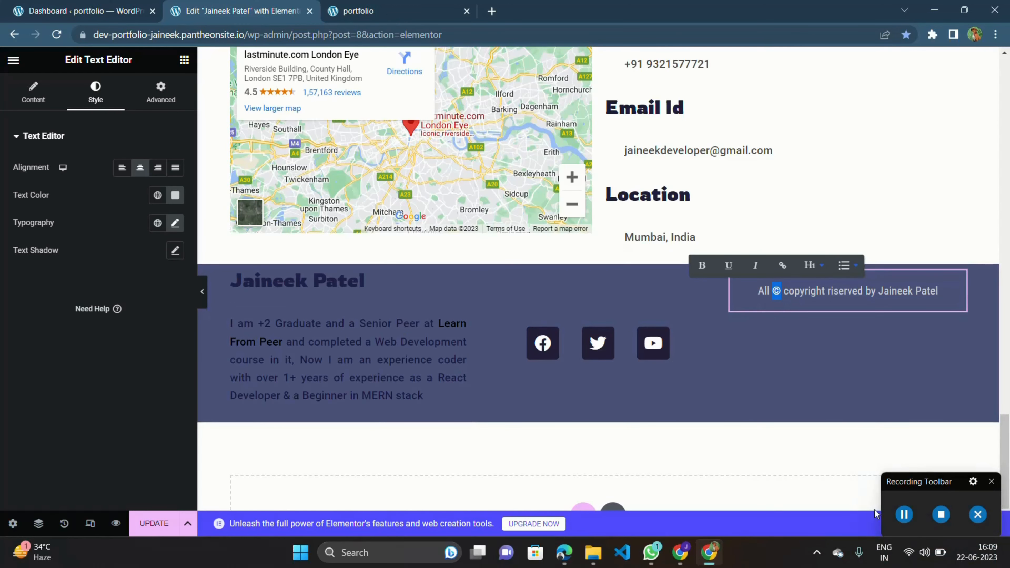
scroll(814, 379, "up", 3)
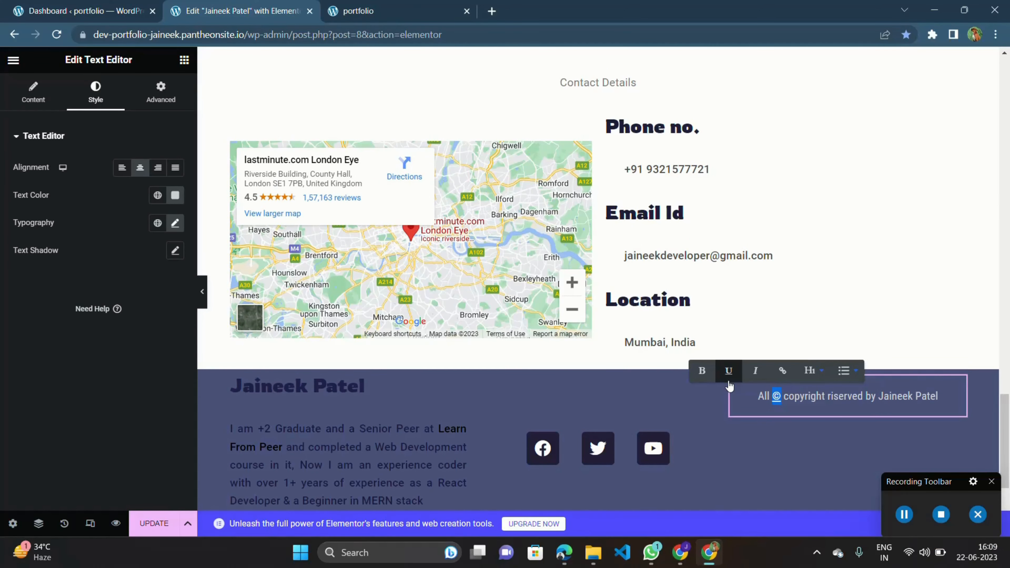
left_click(748, 424)
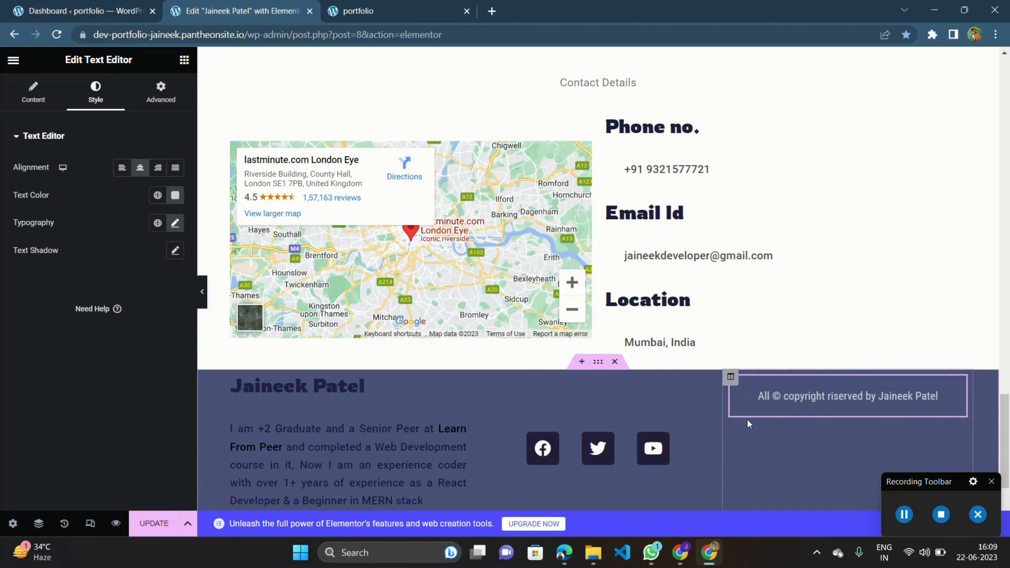
Set the copyright column's vertical alignment to Middle.
left_click(730, 377)
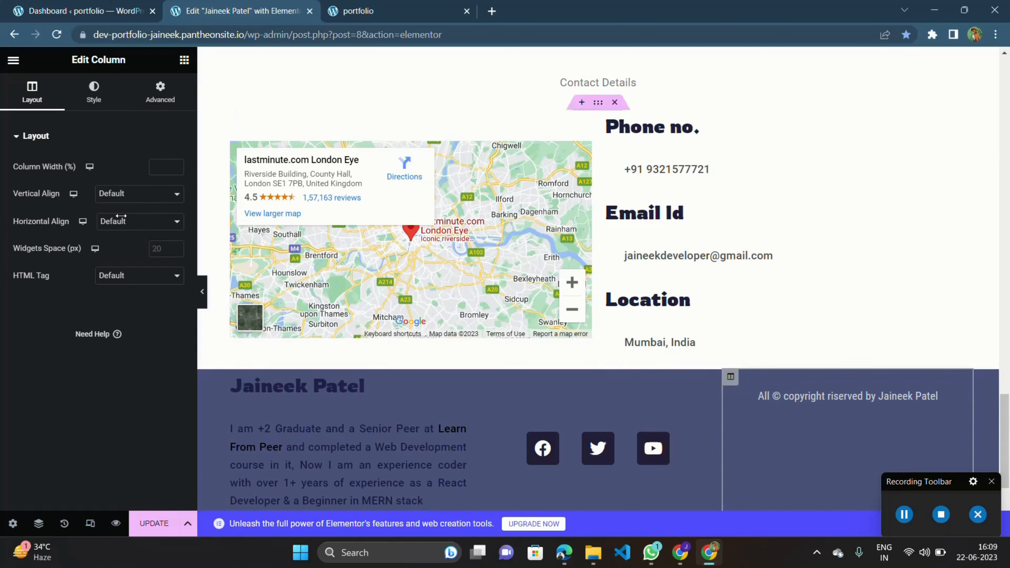
left_click(111, 199)
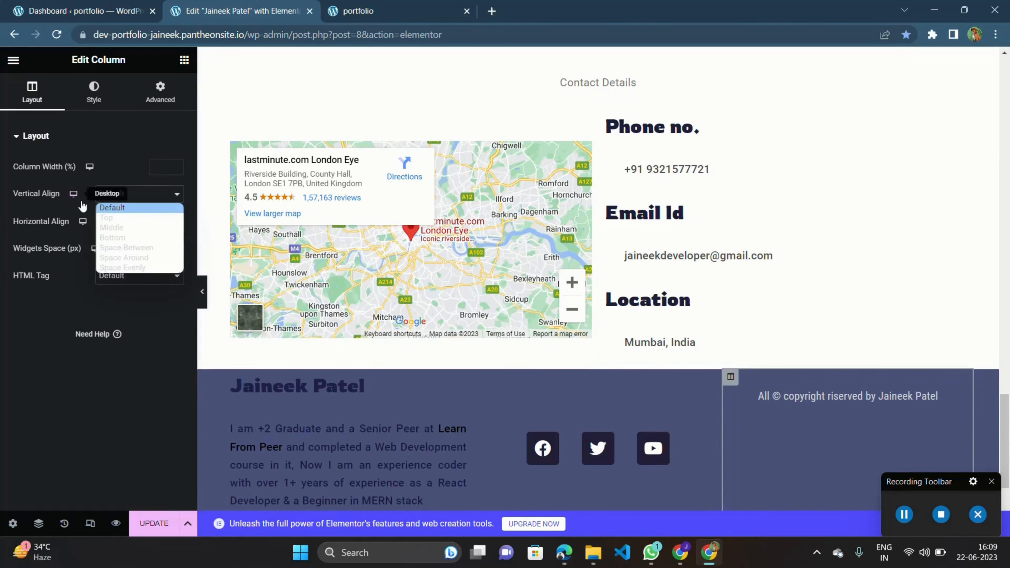
left_click(131, 230)
scroll(403, 296, "down", 3)
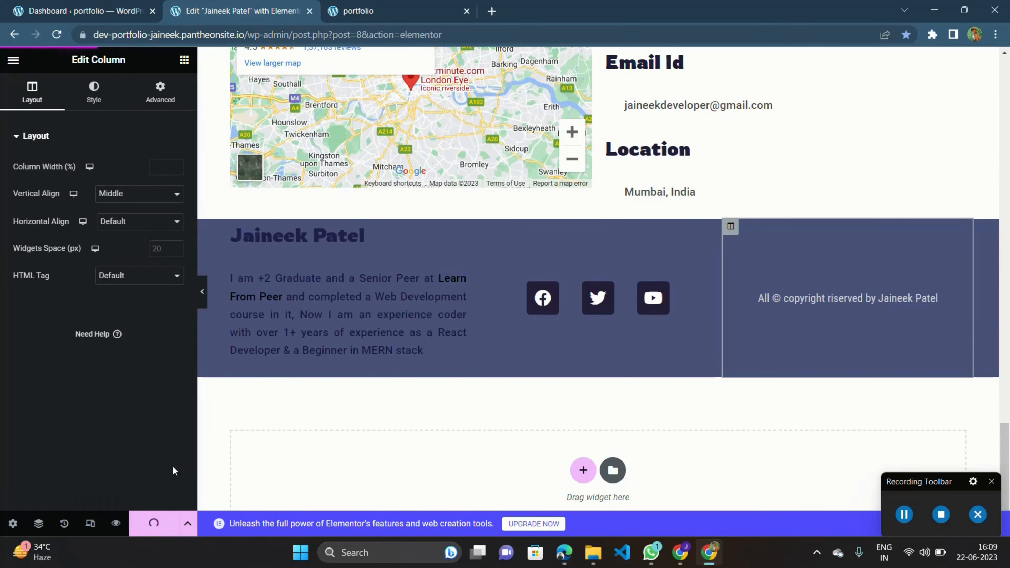
Reload the live portfolio page and inspect the Contact us footer section.
left_click(395, 5)
scroll(513, 279, "up", 15)
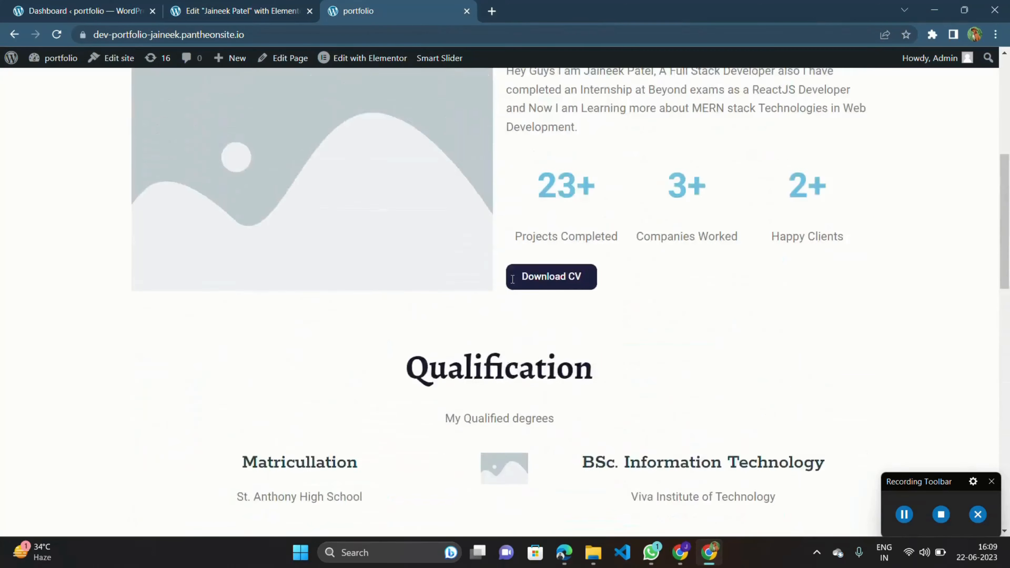
key("F5")
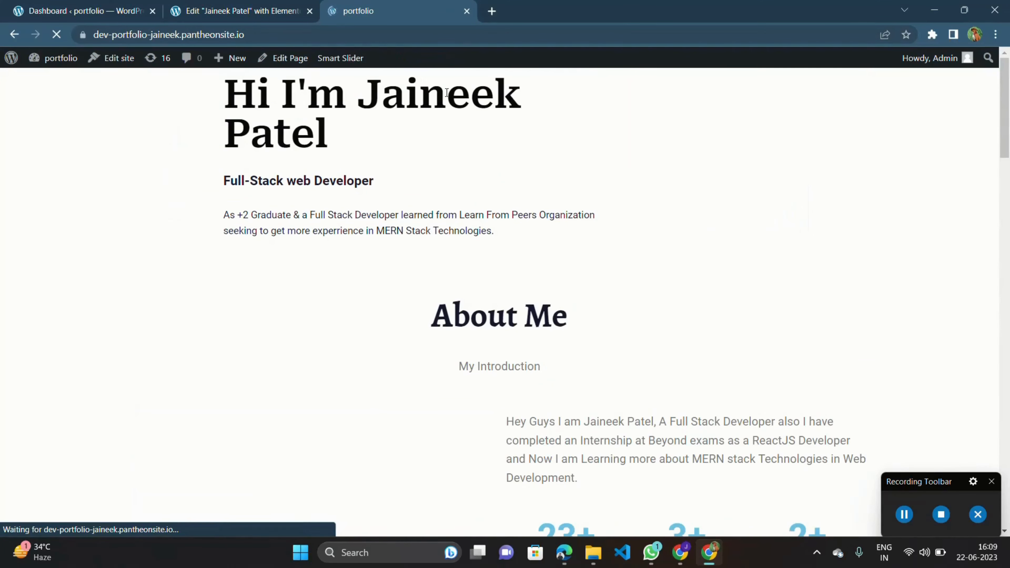
scroll(406, 205, "down", 6)
scroll(405, 205, "down", 15)
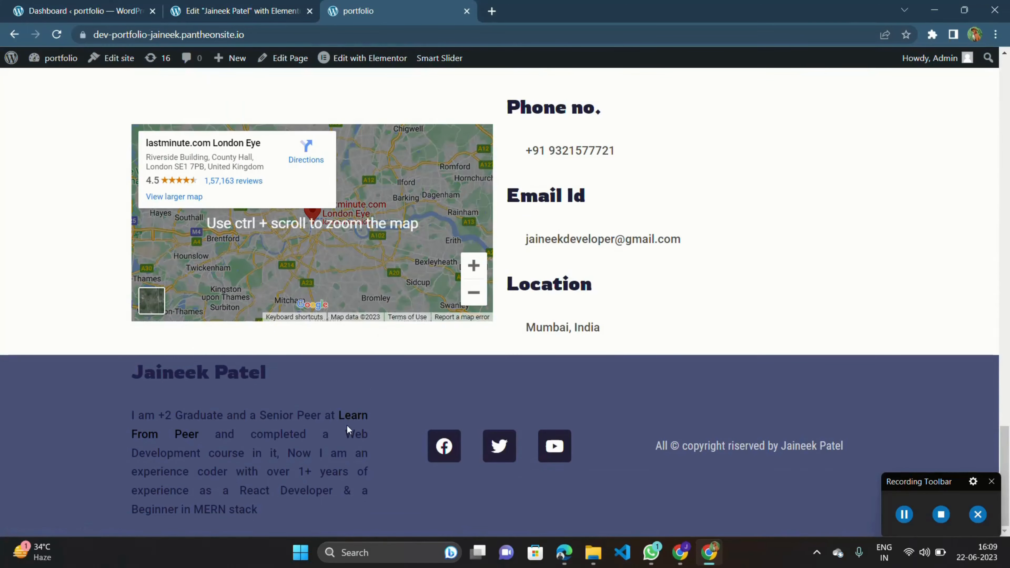
scroll(413, 411, "up", 1)
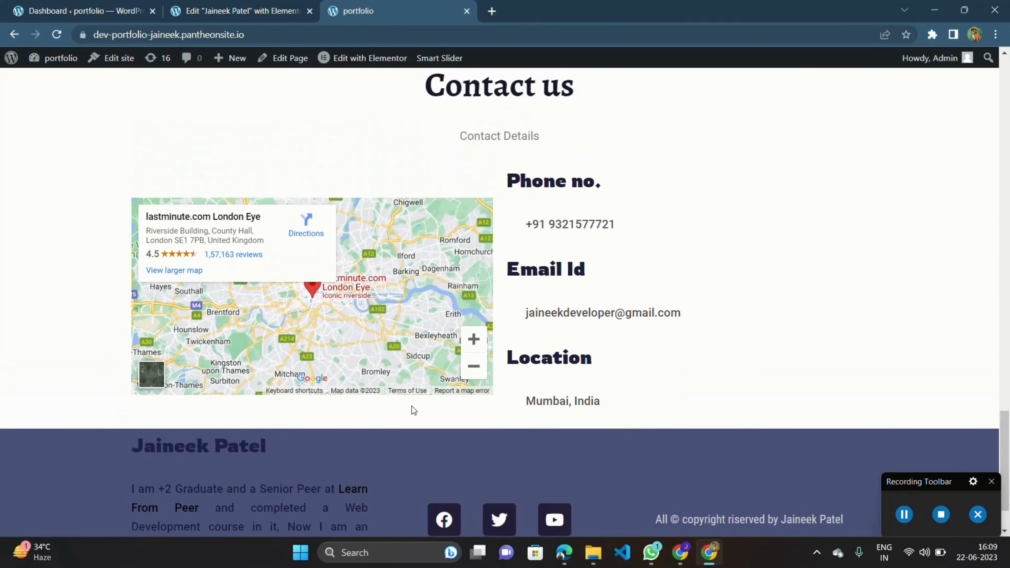
scroll(458, 379, "down", 1)
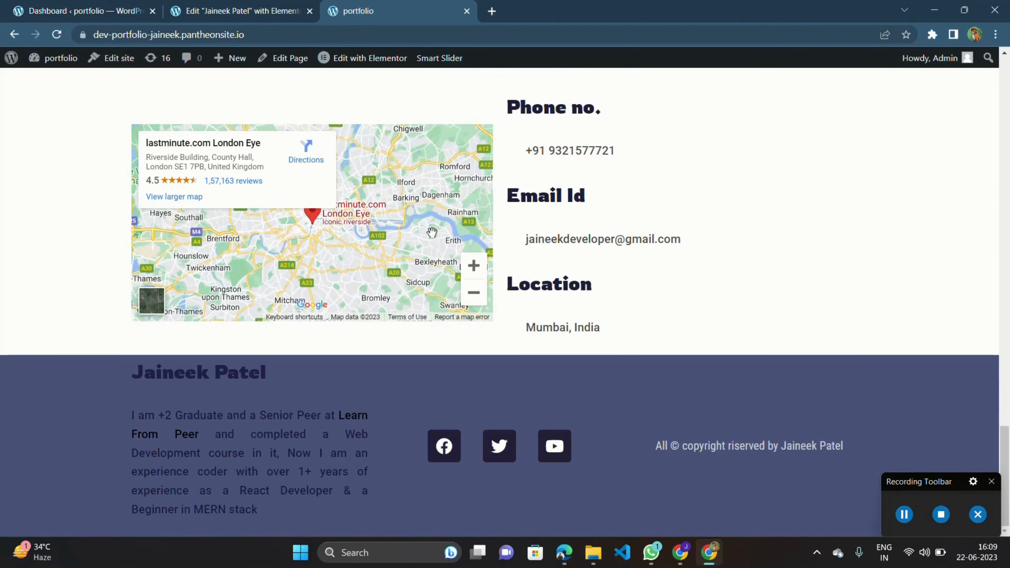
scroll(432, 233, "up", 2)
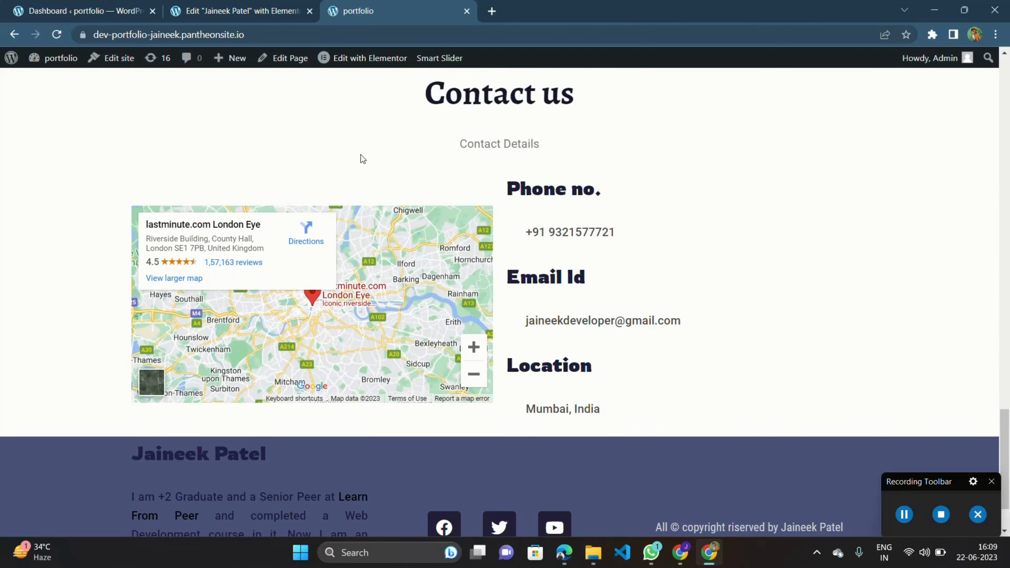
Set the contact details column's left padding to 30 px, unlinked from the other sides, and save.
left_click(258, 6)
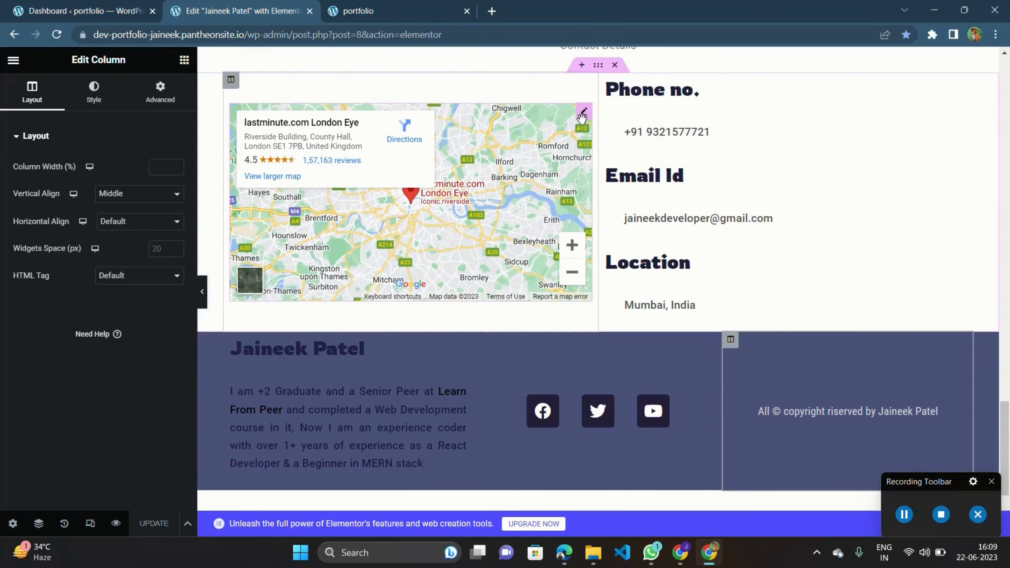
scroll(606, 131, "up", 1)
left_click(605, 136)
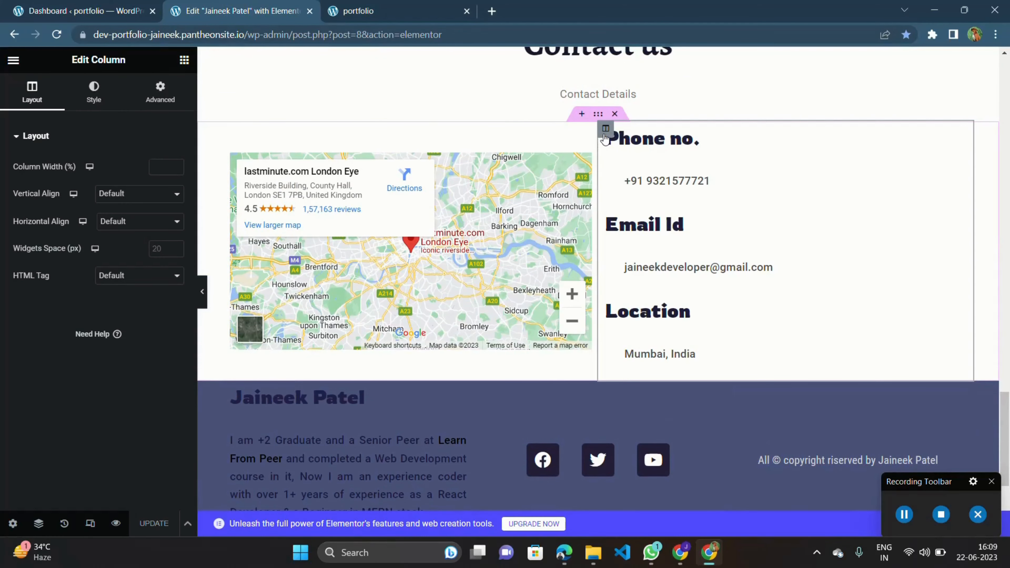
left_click(152, 98)
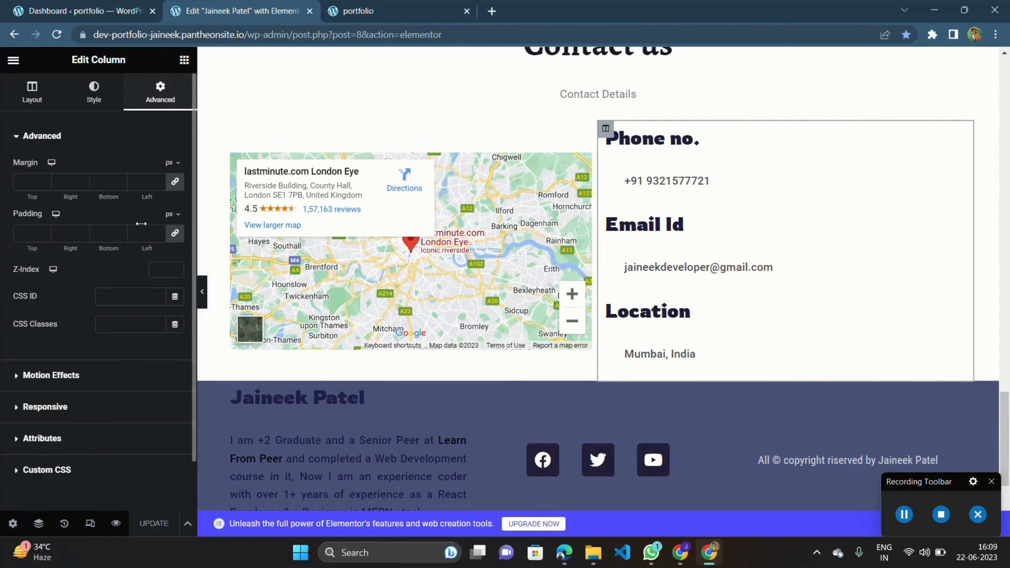
left_click(172, 234)
left_click_drag(158, 233, 158, 234)
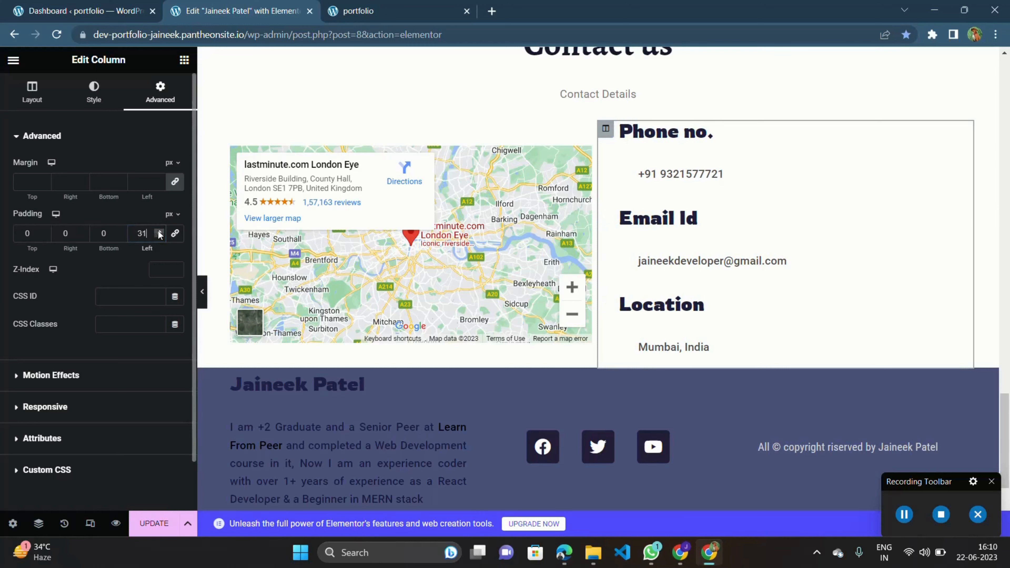
left_click(158, 237)
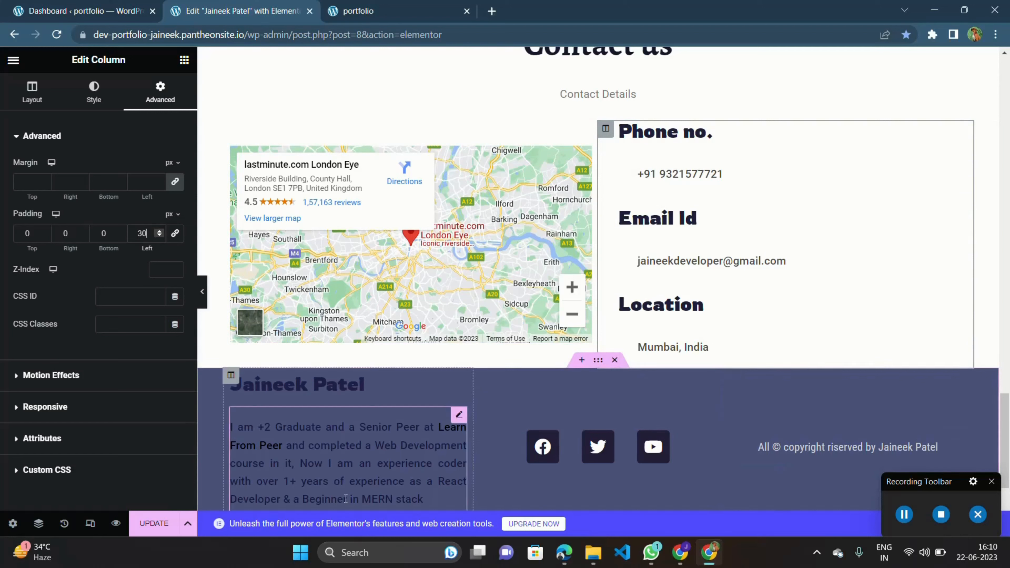
key("ctrl+s")
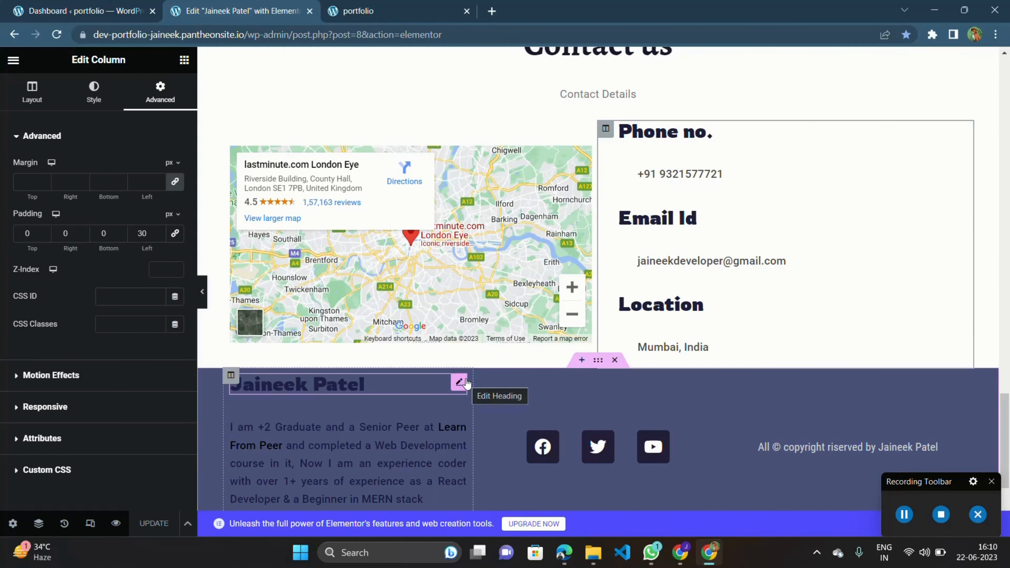
Set the bio text's colour to #D1CFDA.
left_click(459, 416)
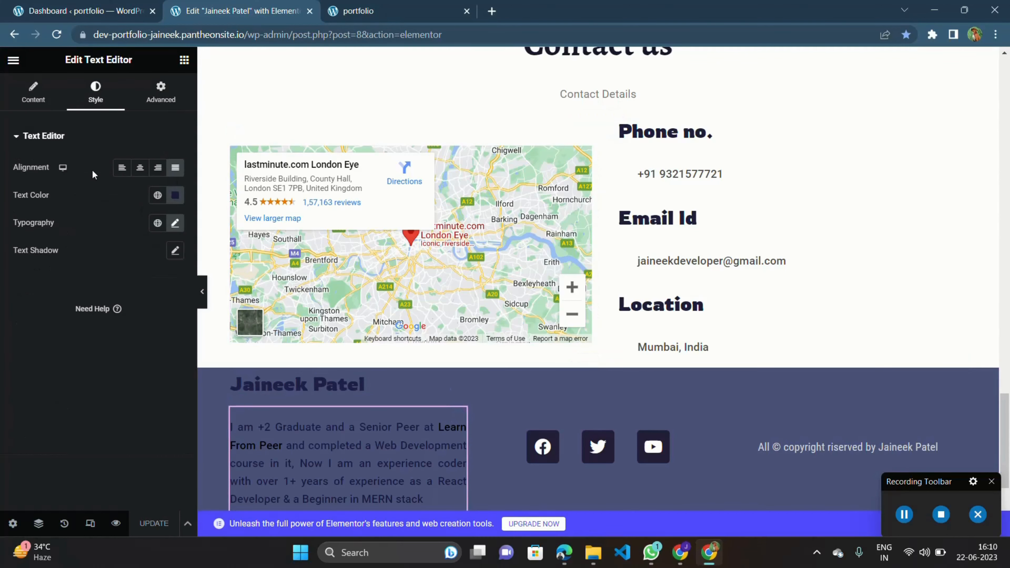
left_click(175, 195)
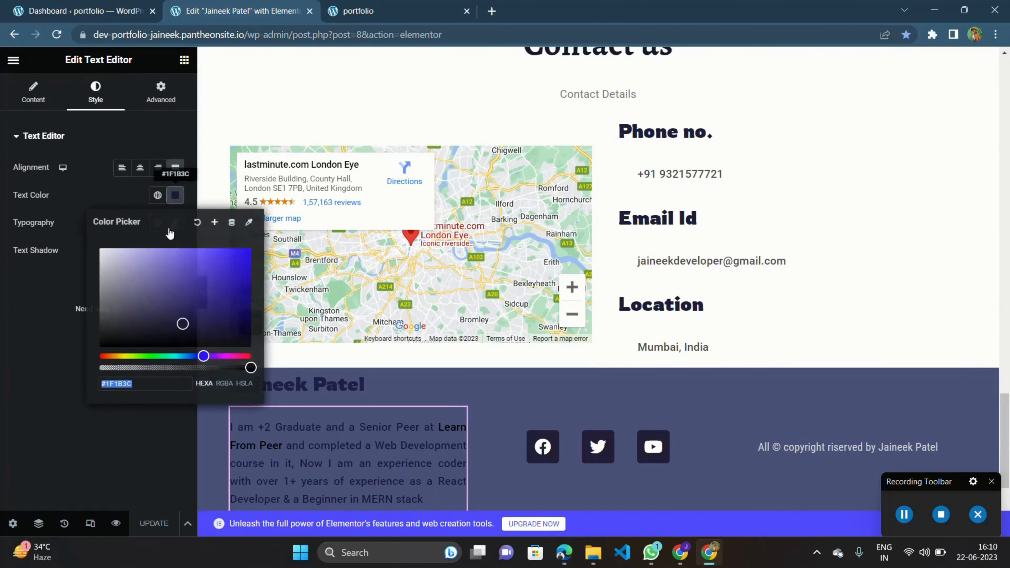
left_click_drag(157, 290, 108, 266)
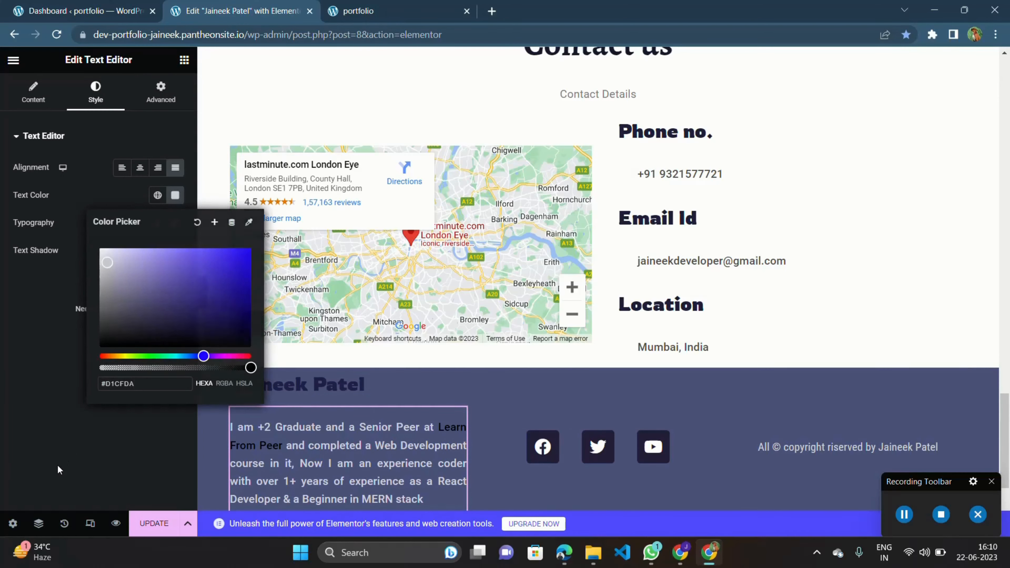
left_click(61, 471)
Set the name heading's colour to #FFFFFF and update the page.
left_click(460, 383)
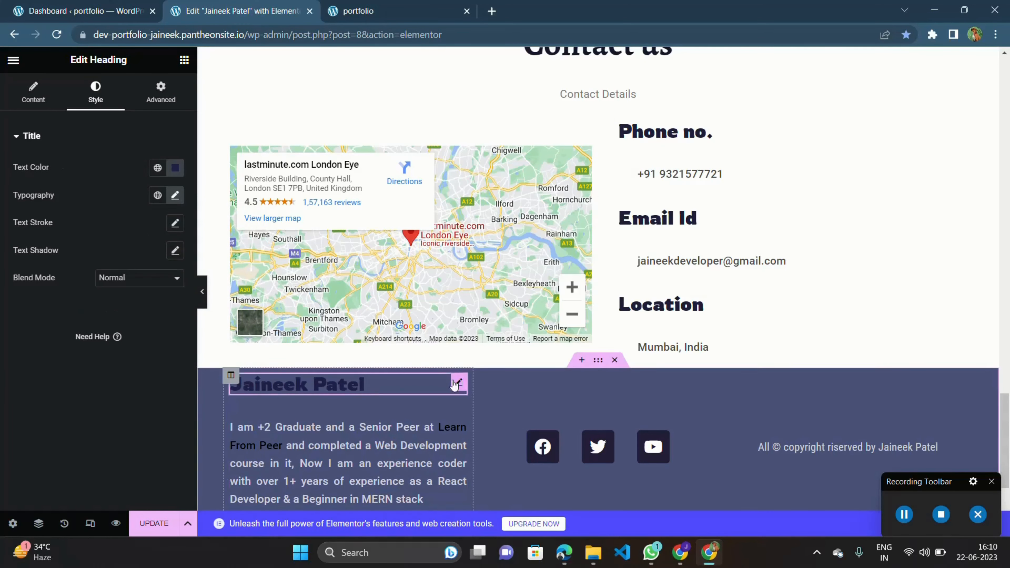
left_click(175, 168)
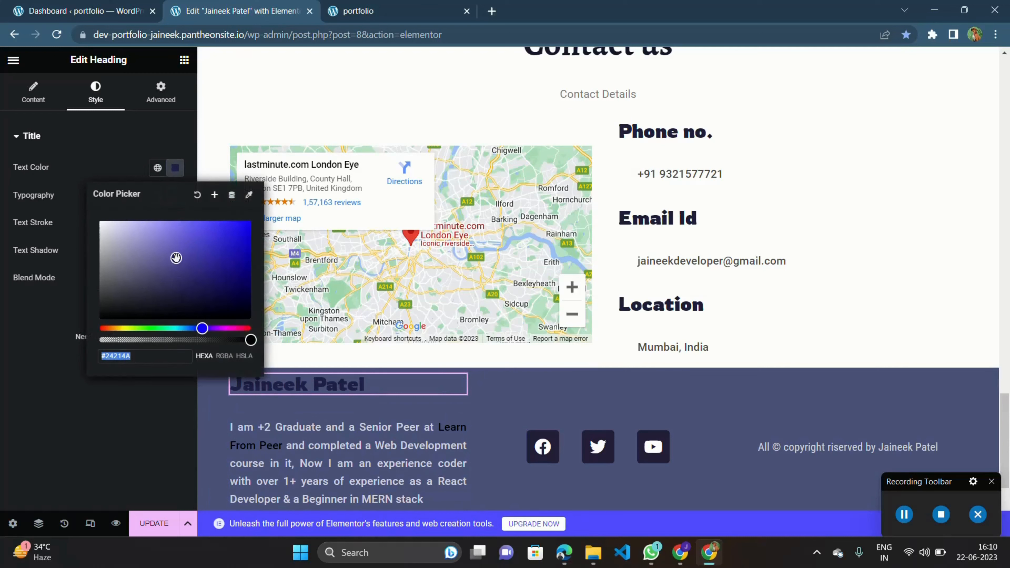
left_click(143, 230)
mouse_move(143, 230)
left_mouse_down()
mouse_move(190, 204)
mouse_move(223, 211)
mouse_move(87, 196)
left_mouse_up()
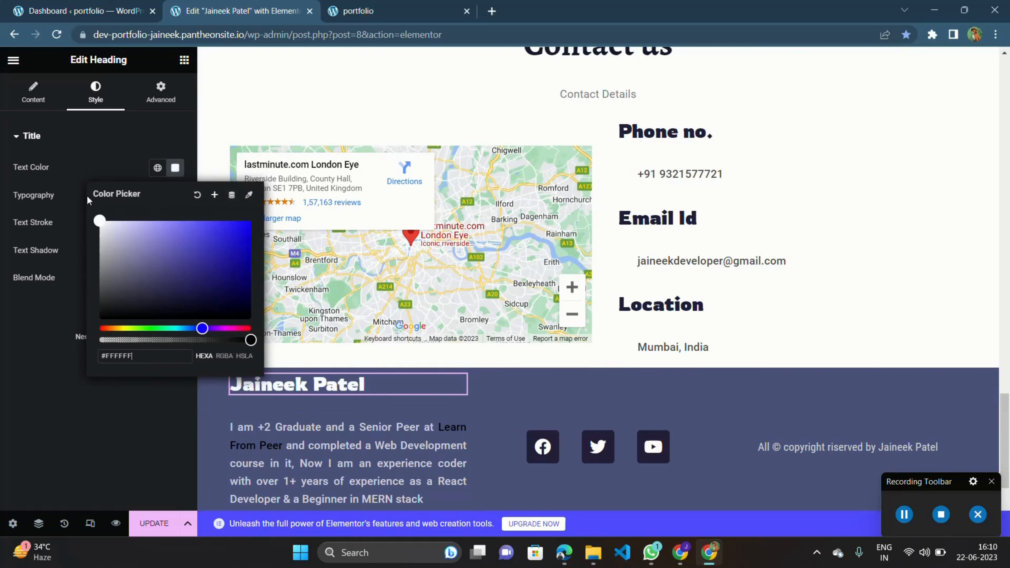
left_click(62, 420)
left_click(151, 533)
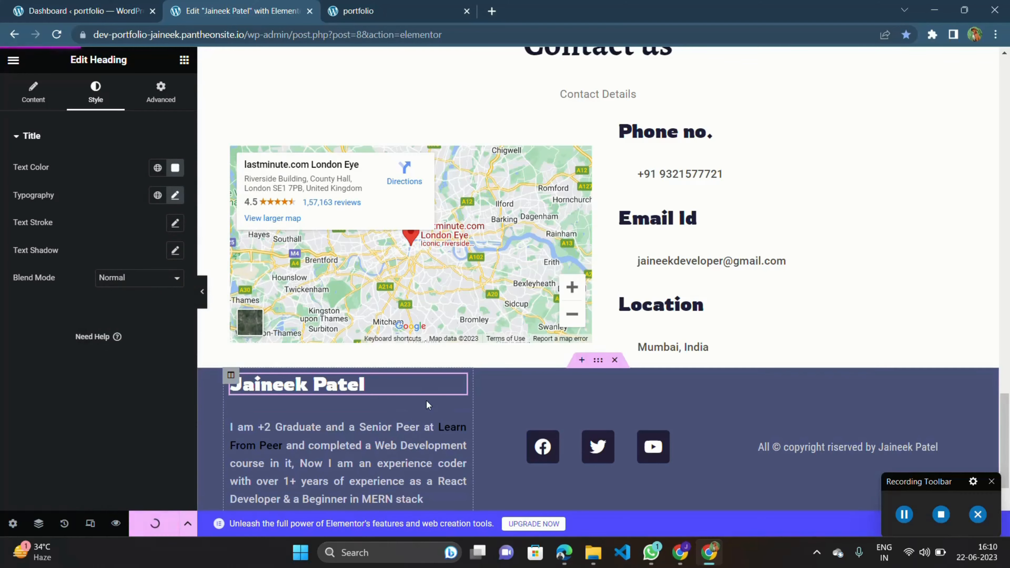
Review the updated portfolio page on the live site, scrolling through to the footer.
scroll(428, 413, "up", 8)
left_click(394, 5)
scroll(428, 319, "down", 3)
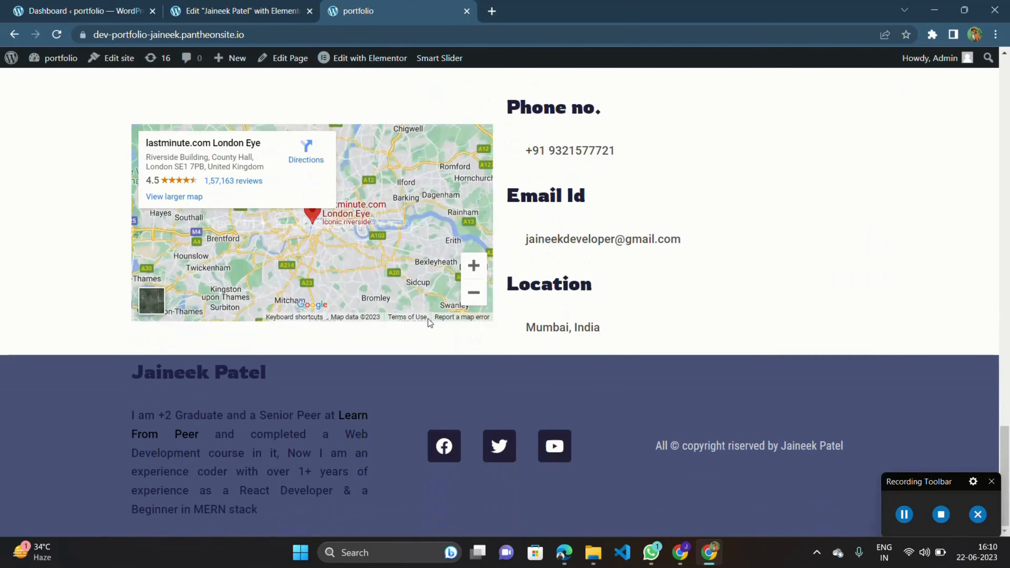
scroll(428, 319, "down", 3)
scroll(428, 318, "down", 2)
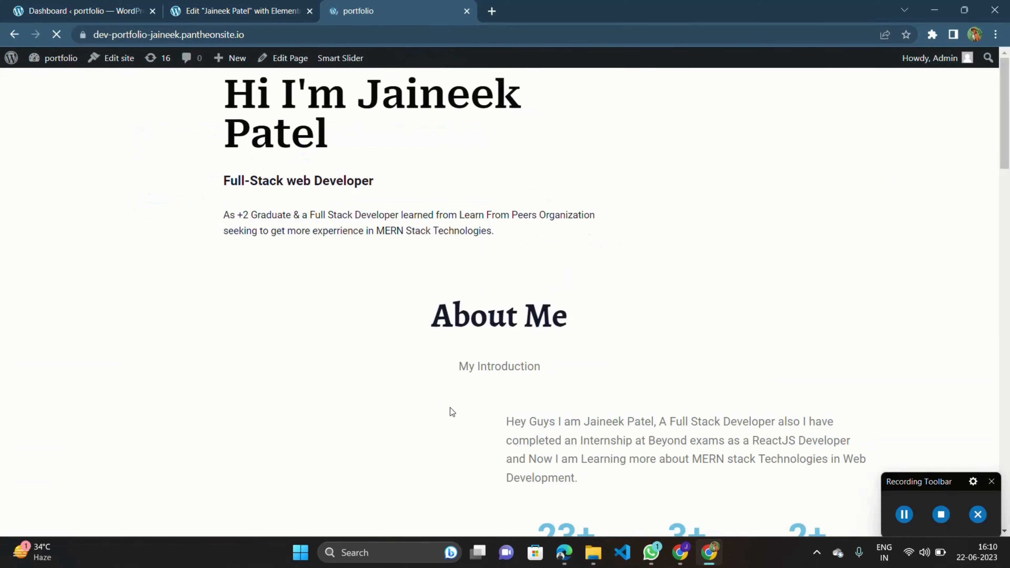
scroll(491, 385, "up", 20)
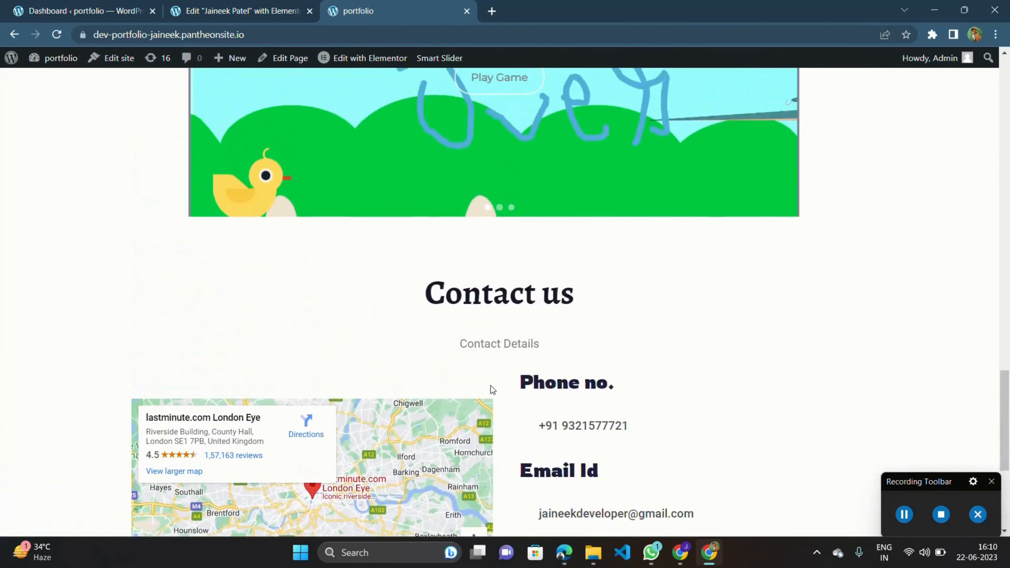
scroll(490, 386, "up", 10)
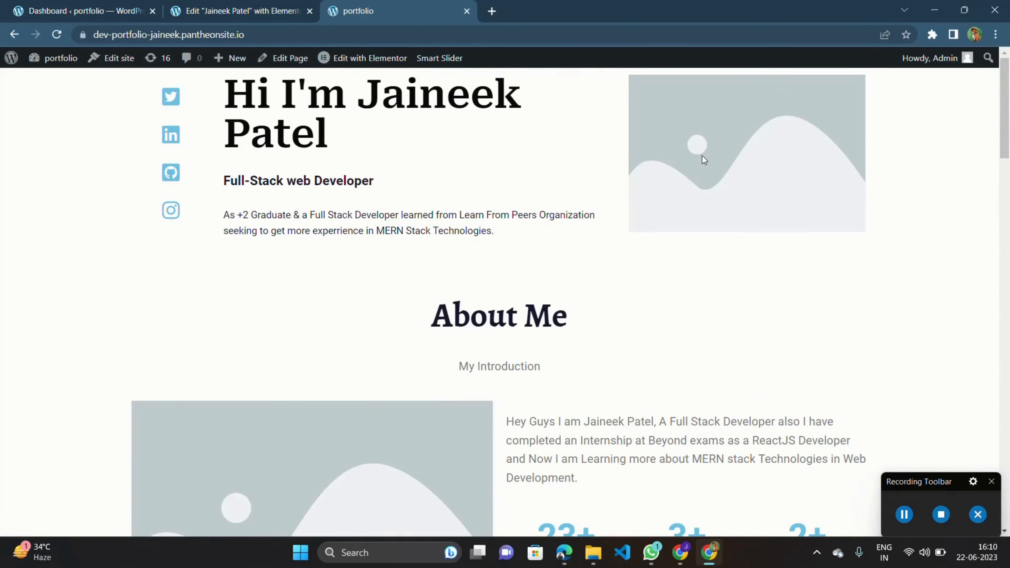
scroll(525, 300, "down", 10)
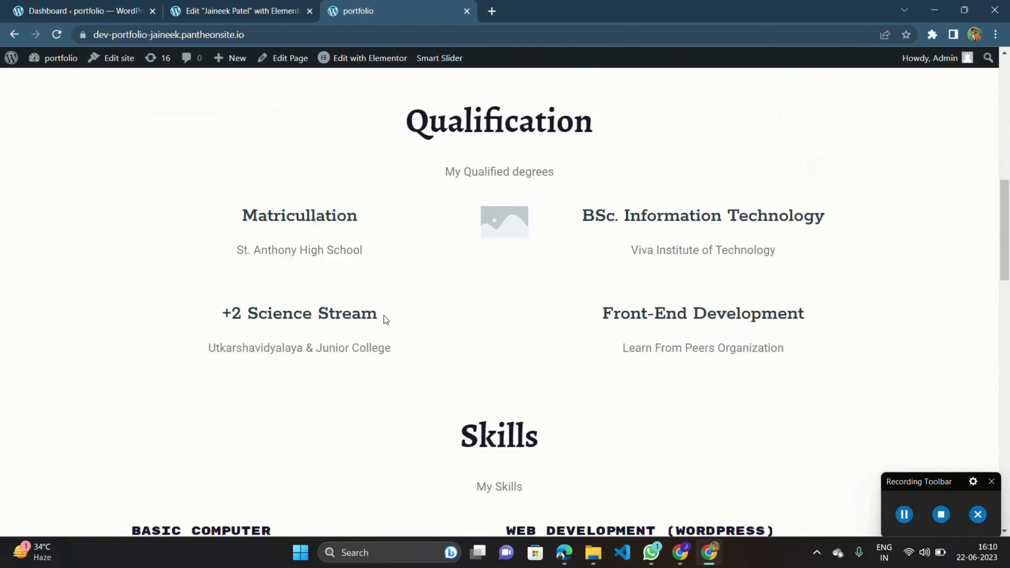
scroll(383, 316, "down", 20)
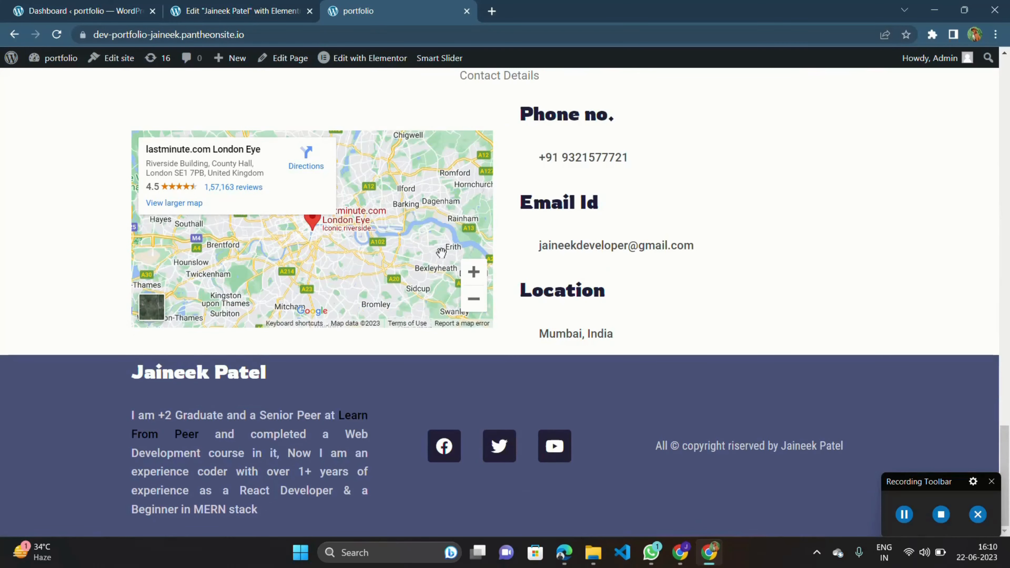
scroll(441, 252, "up", 10)
scroll(852, 445, "down", 1)
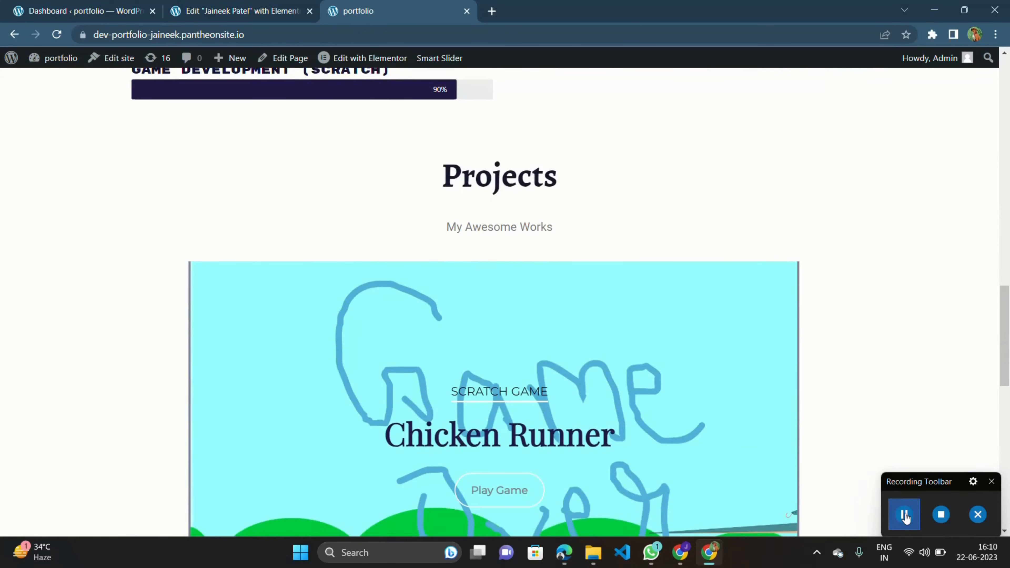
scroll(821, 308, "up", 15)
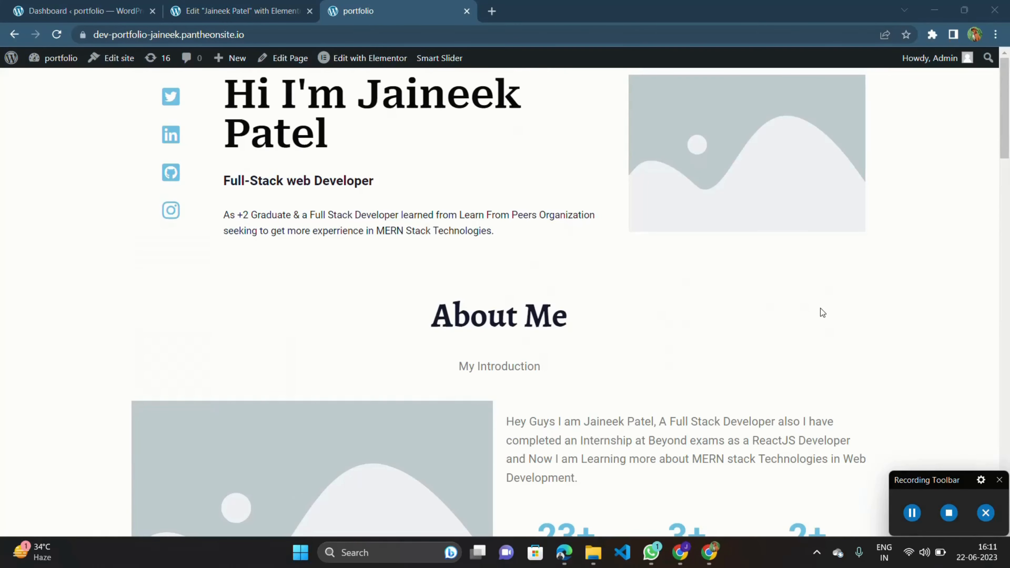
scroll(819, 309, "down", 20)
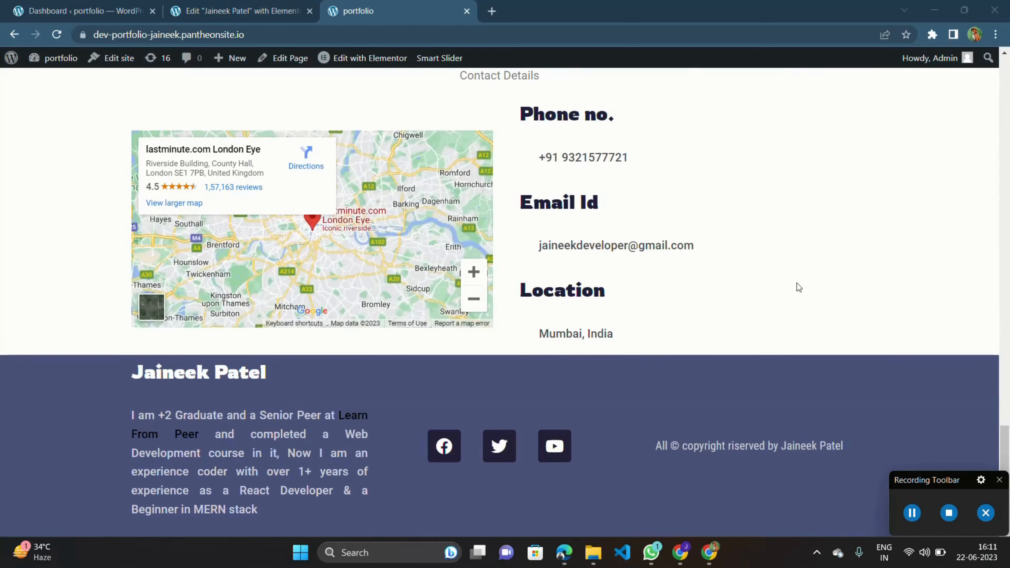
scroll(797, 283, "up", 20)
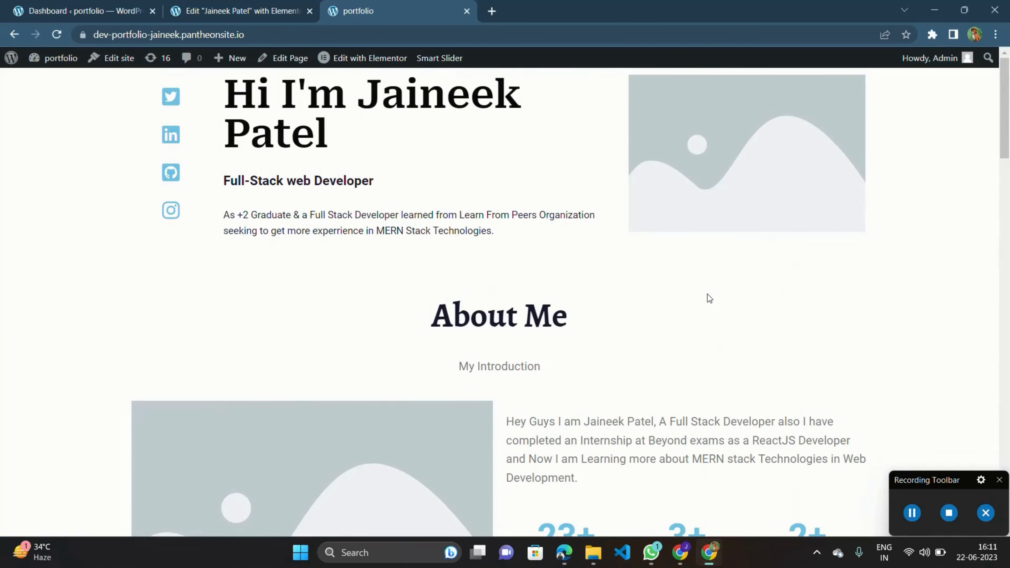
Open the browser's developer tools on the live page and switch to the responsive device preview.
right_click(707, 294)
left_click(742, 487)
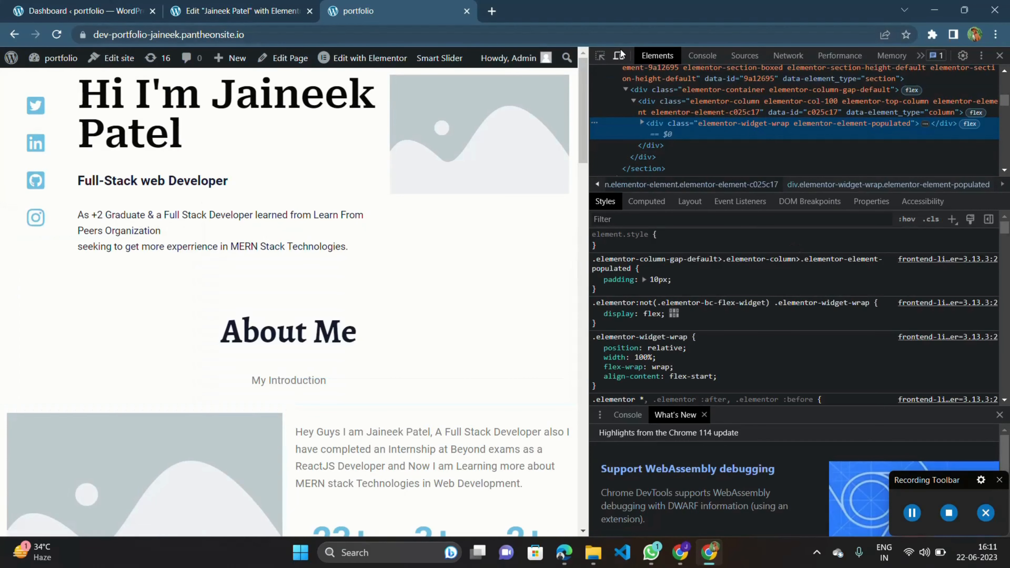
right_click(455, 333)
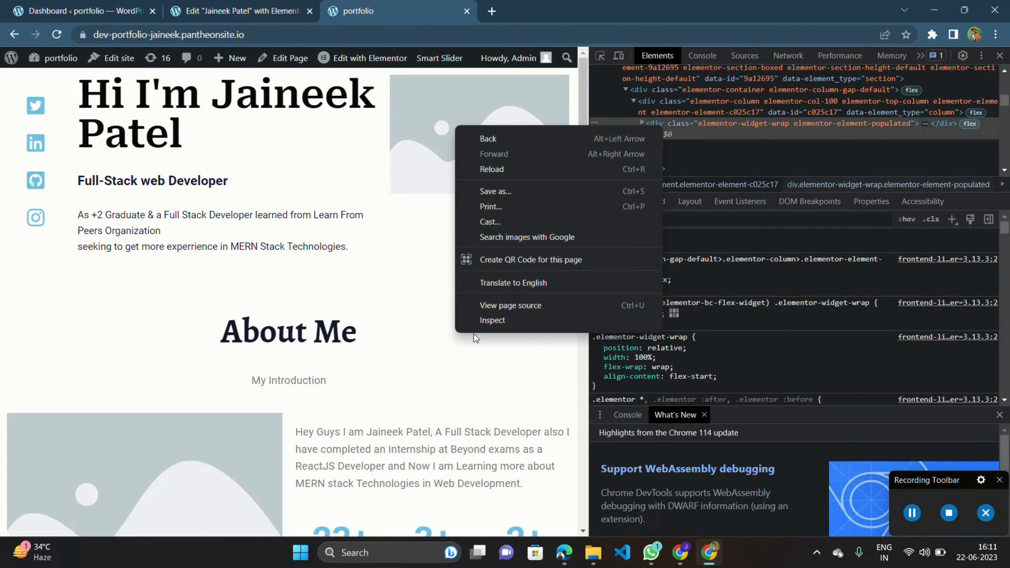
left_click(614, 57)
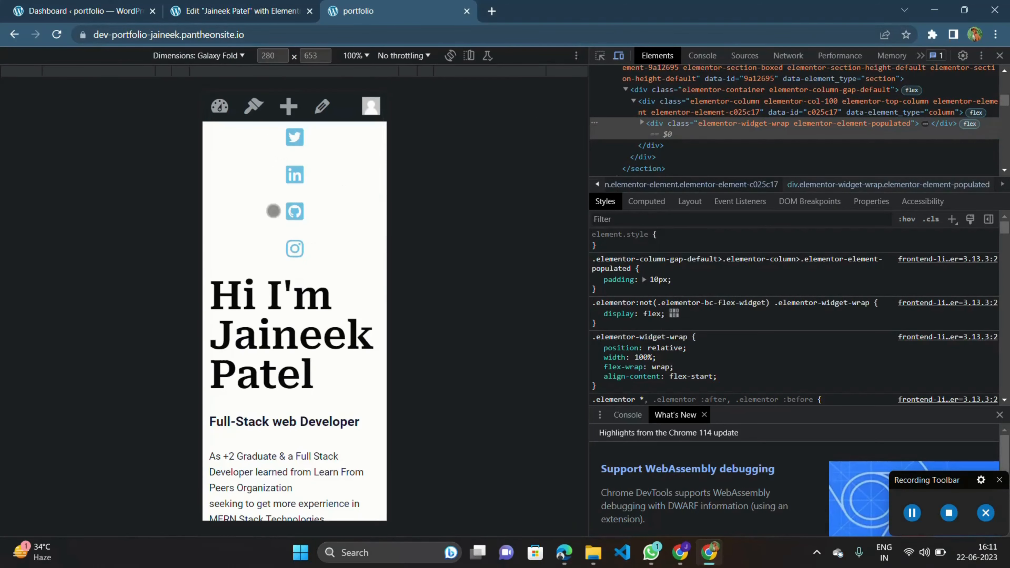
Examine the live portfolio page in the Galaxy Fold mobile preview, from the hero section down to the Contact us footer.
scroll(303, 295, "down", 5)
scroll(293, 378, "up", 5)
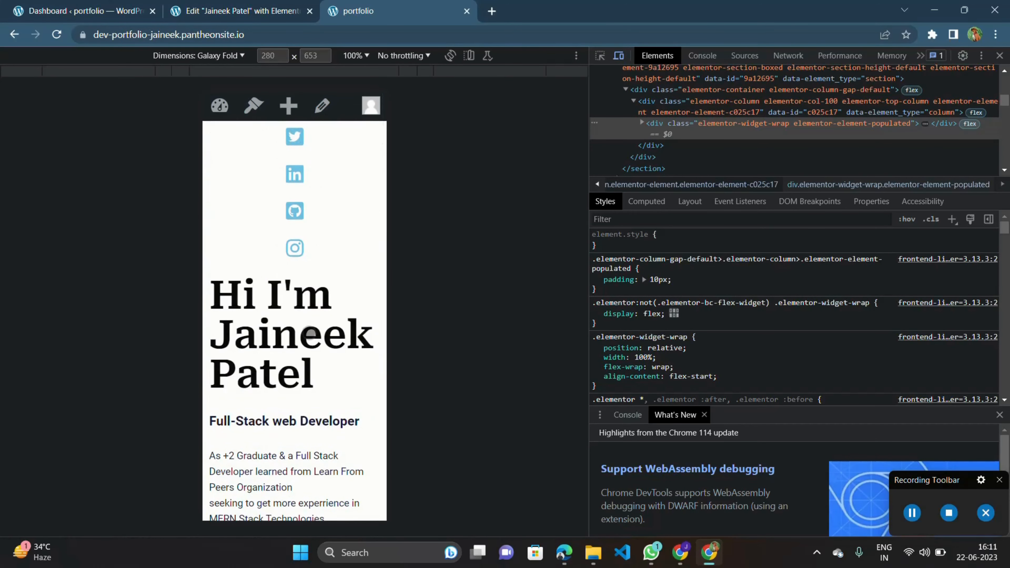
scroll(310, 333, "down", 10)
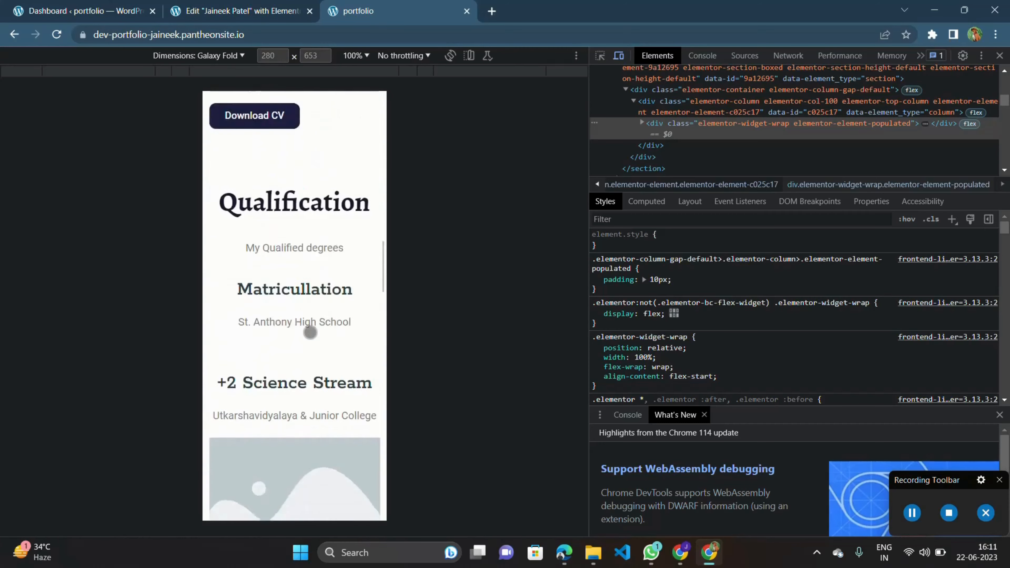
scroll(310, 333, "down", 10)
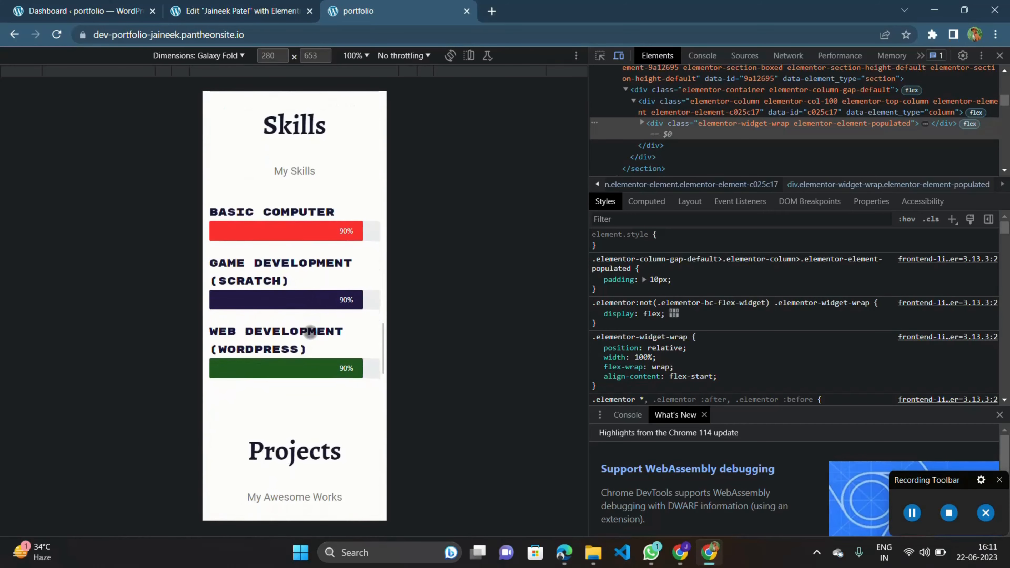
scroll(310, 332, "down", 4)
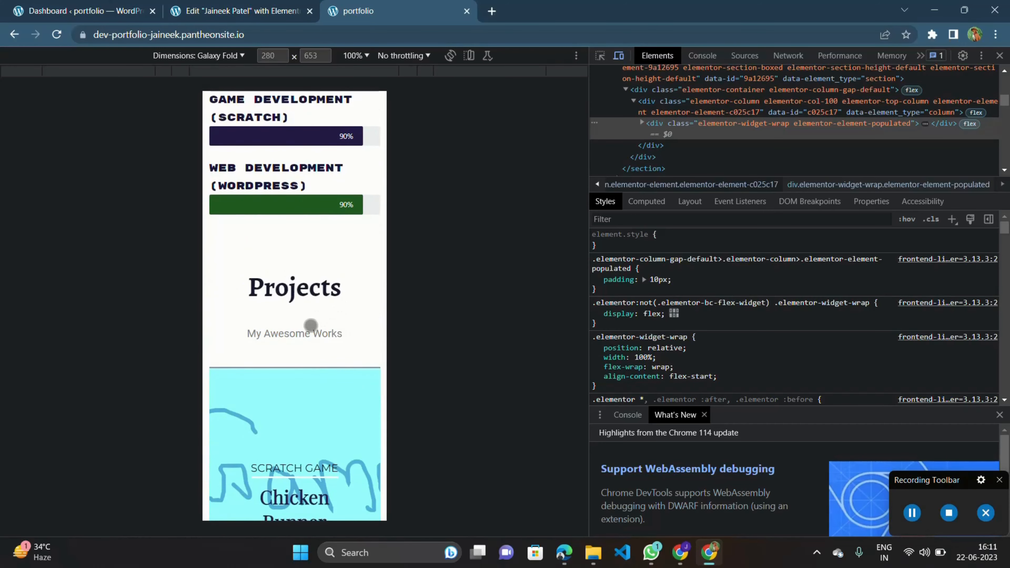
scroll(311, 325, "down", 10)
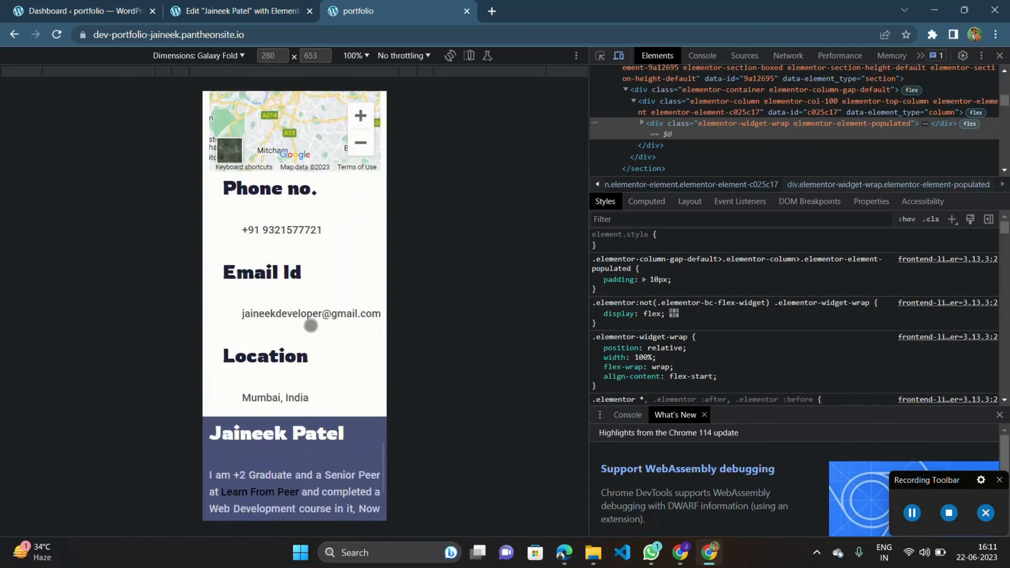
scroll(310, 325, "down", 4)
scroll(306, 234, "up", 20)
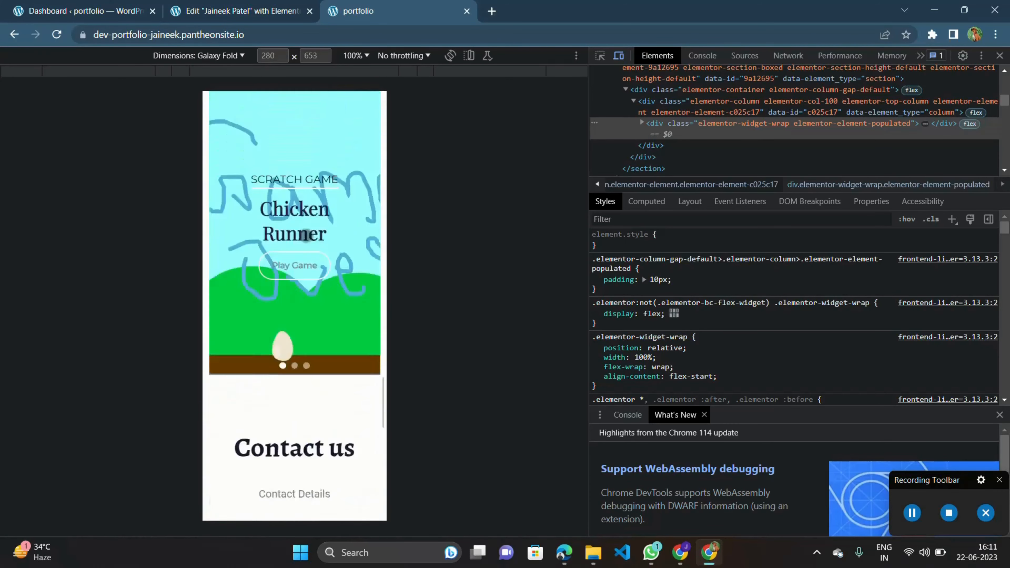
scroll(317, 148, "up", 1)
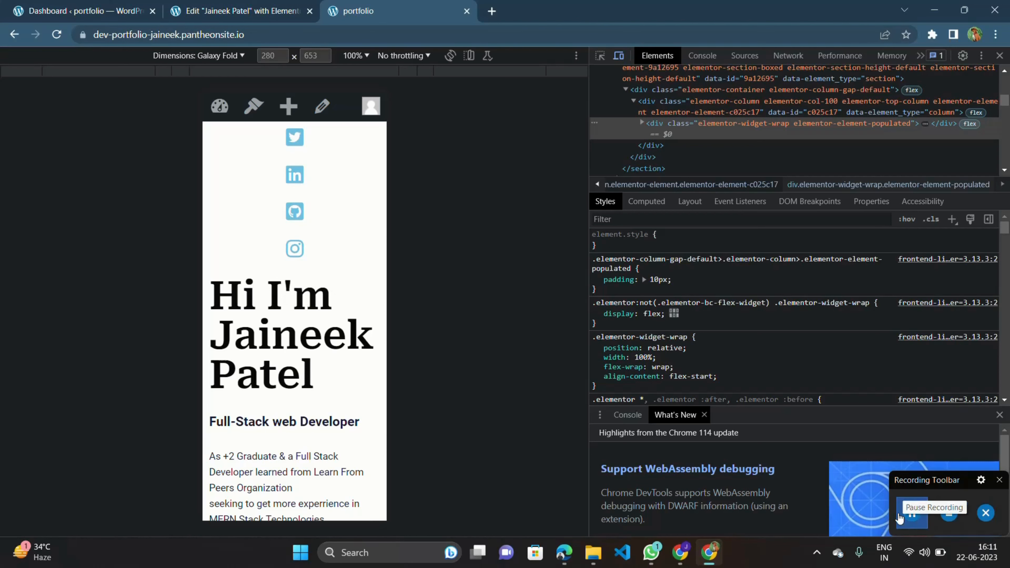
left_click(945, 517)
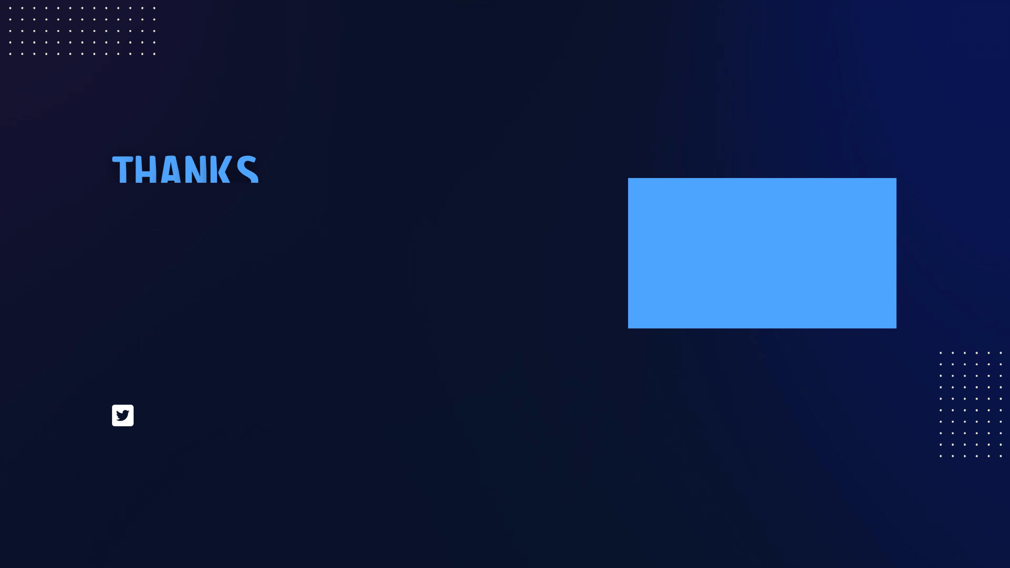